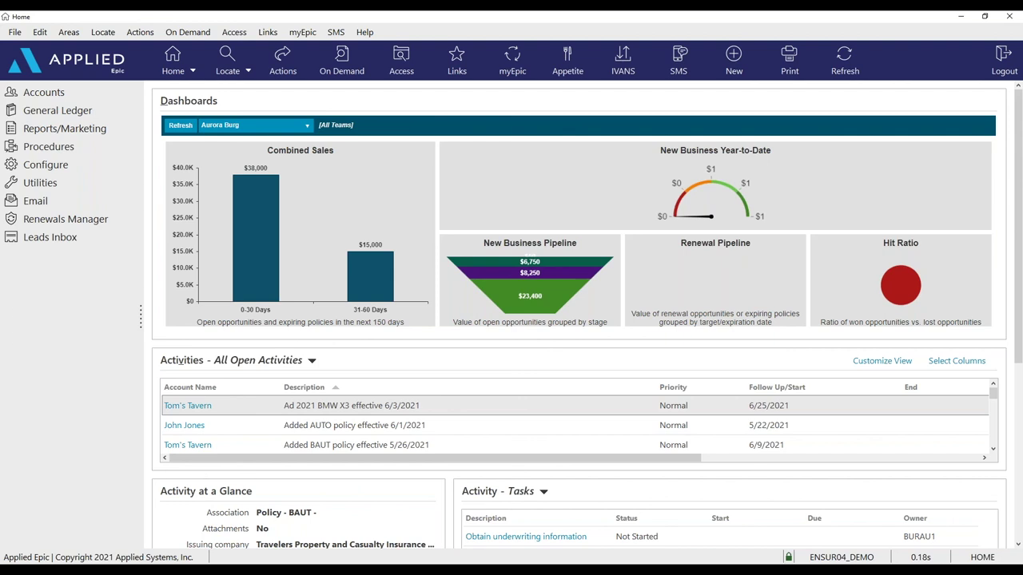
# Review the open activities, tasks and opportunities on the home page, and reduce the height of the Activities section.
pyautogui.scroll(-3, 639, 424)
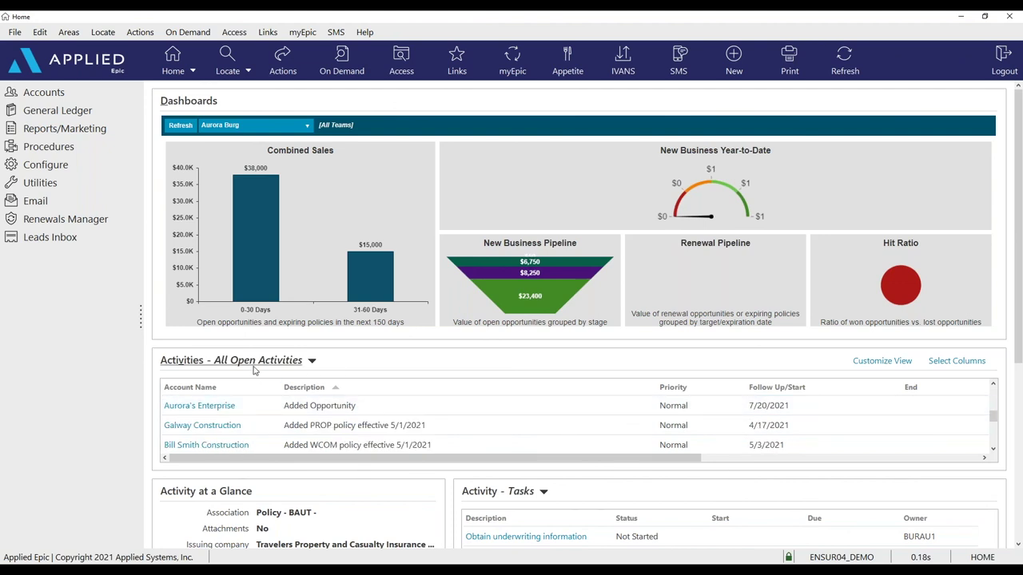
pyautogui.scroll(-3, 351, 420)
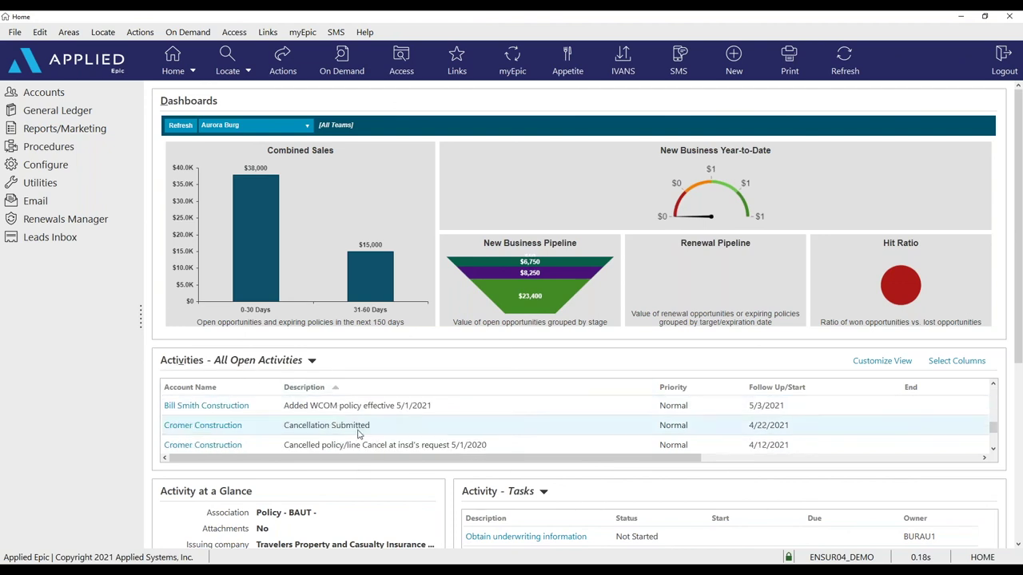
pyautogui.click(1018, 544)
pyautogui.moveTo(1017, 544); pyautogui.dragTo(1018, 545)
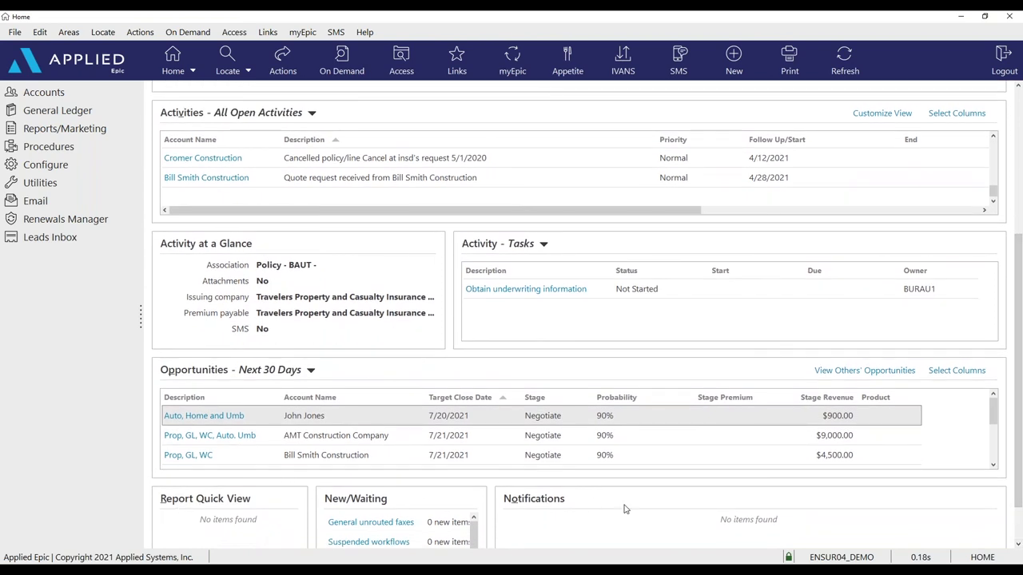
pyautogui.moveTo(522, 358); pyautogui.dragTo(530, 324)
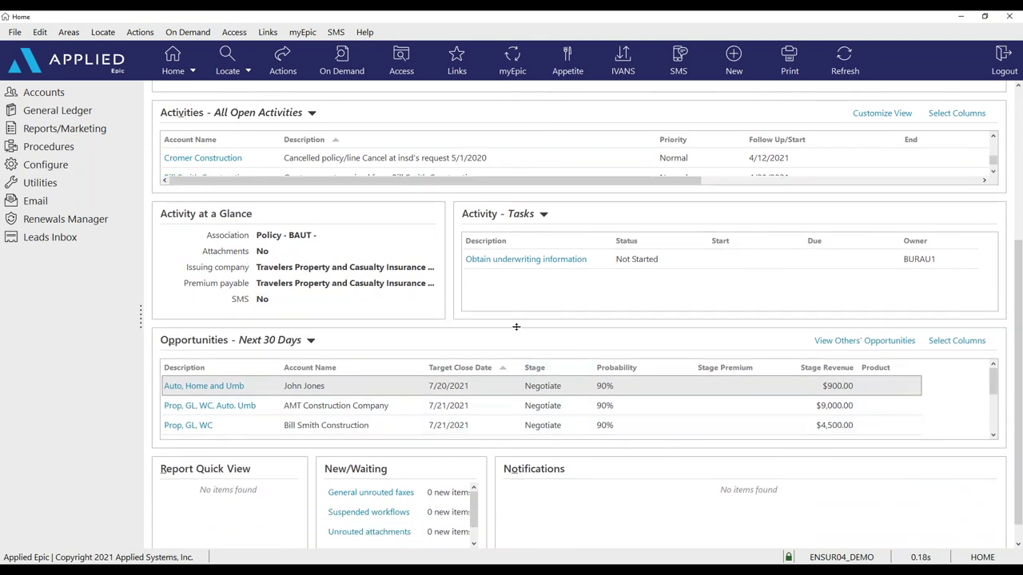
pyautogui.scroll(3, 436, 301)
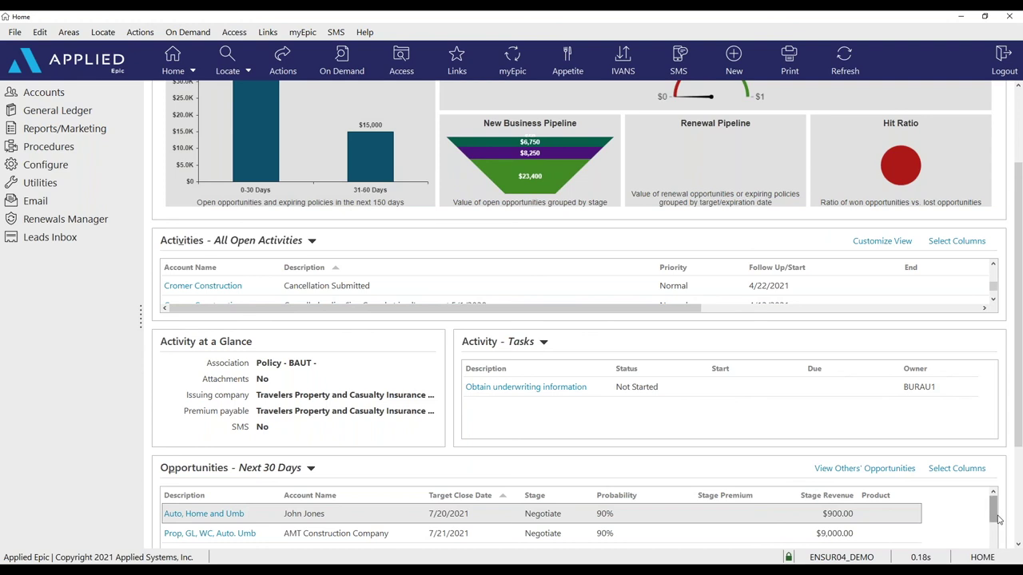
pyautogui.scroll(2, 628, 270)
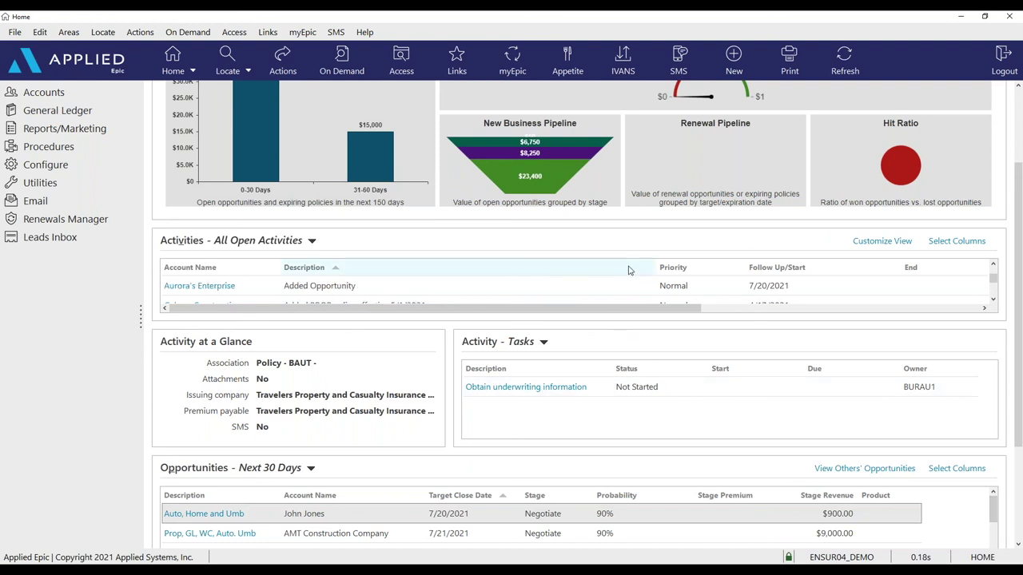
pyautogui.scroll(-2, 628, 270)
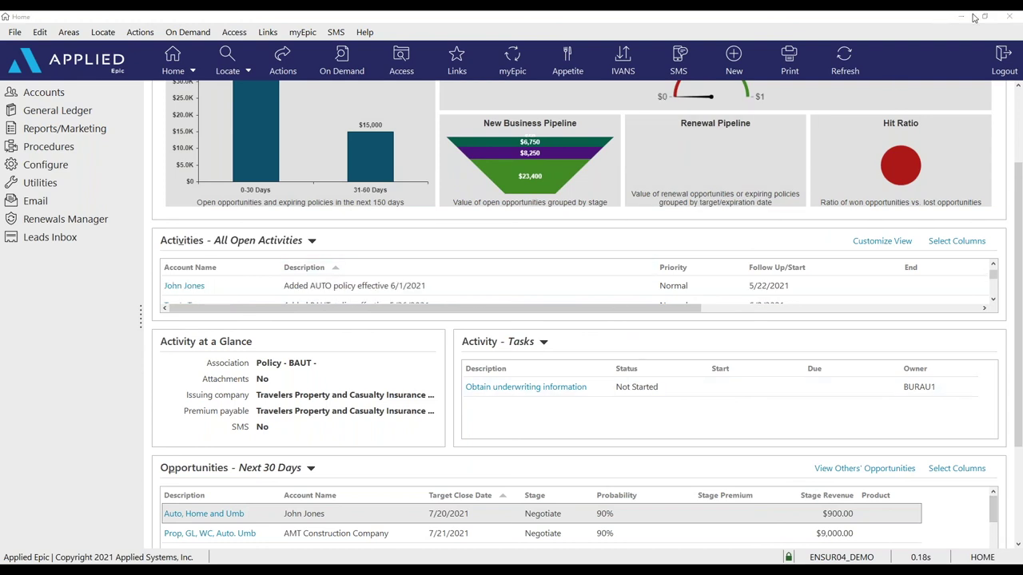
pyautogui.scroll(3, 1017, 240)
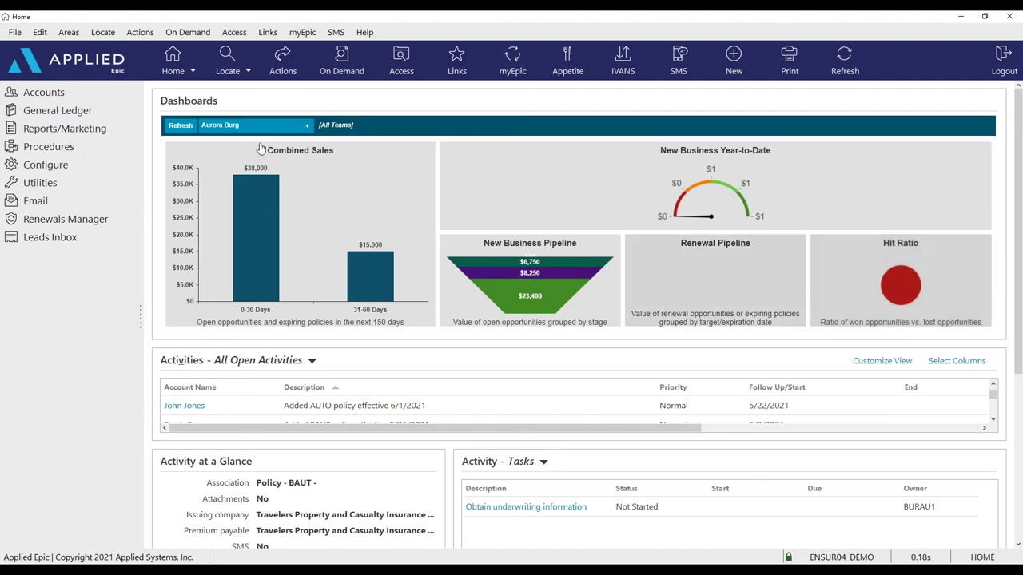
# Compare the sales dashboard for the Thunder, Lightning and Maverick sales teams, and return it to All Teams.
pyautogui.click(308, 128)
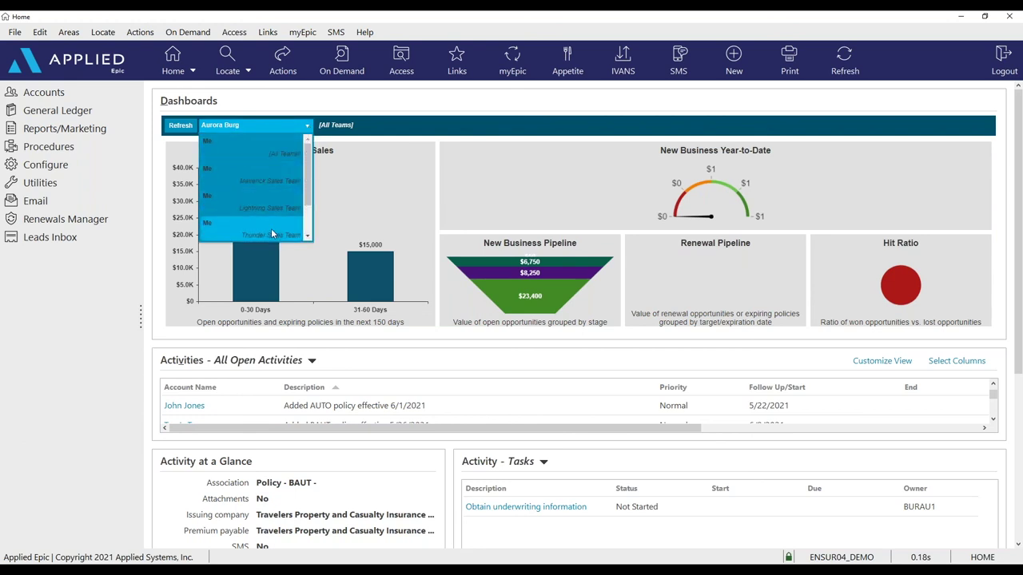
pyautogui.click(271, 235)
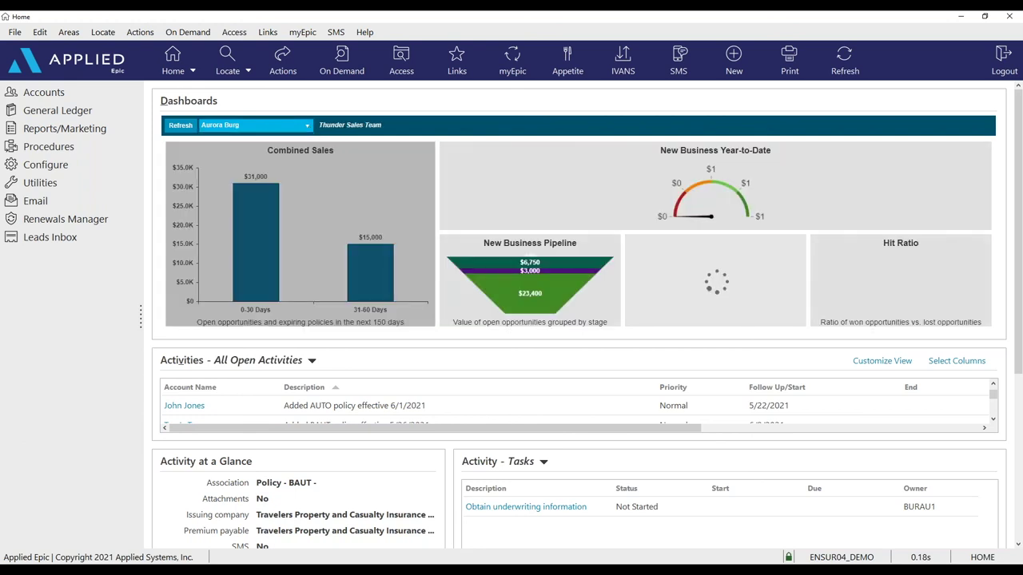
pyautogui.click(307, 128)
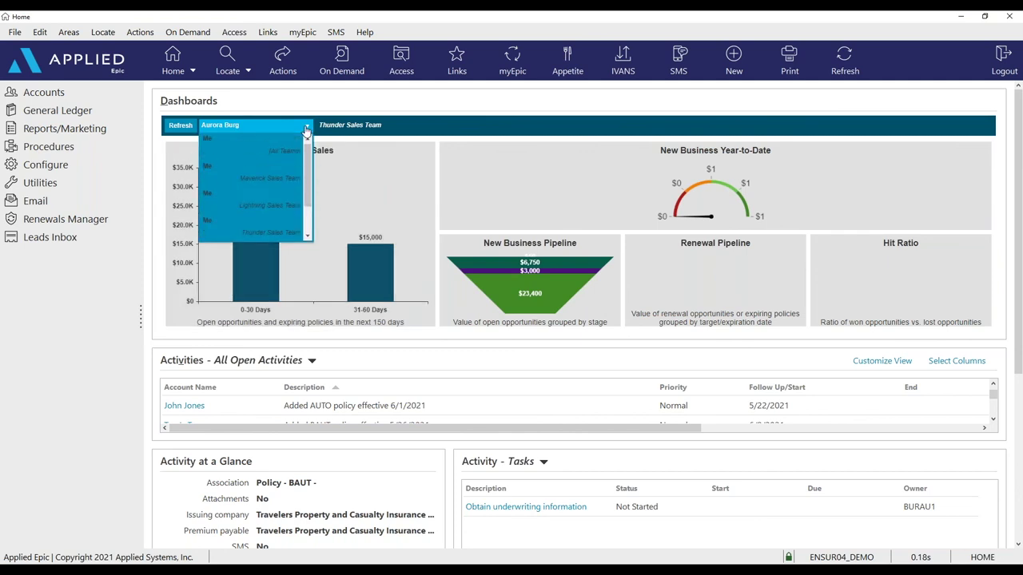
pyautogui.click(276, 205)
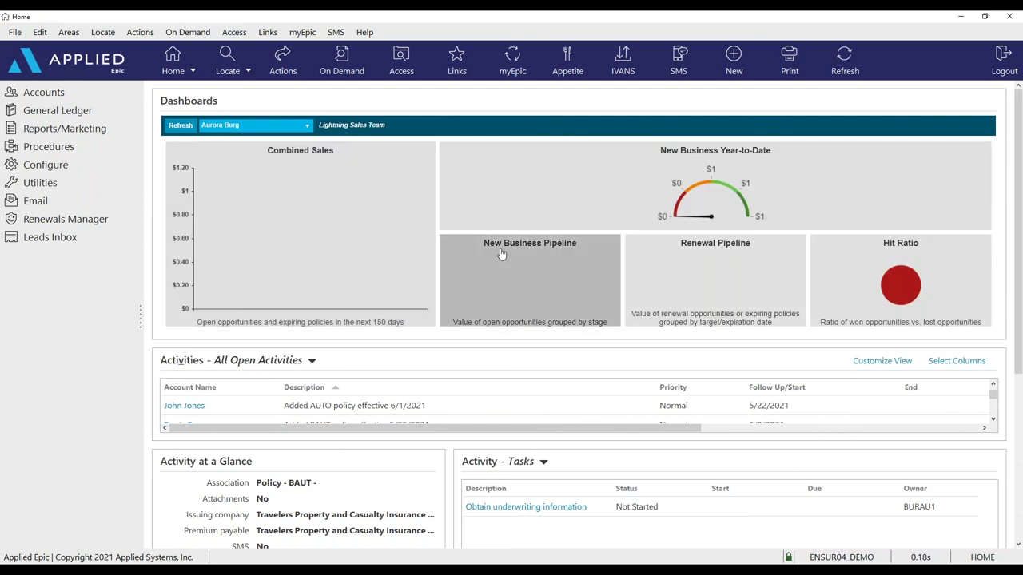
pyautogui.click(308, 128)
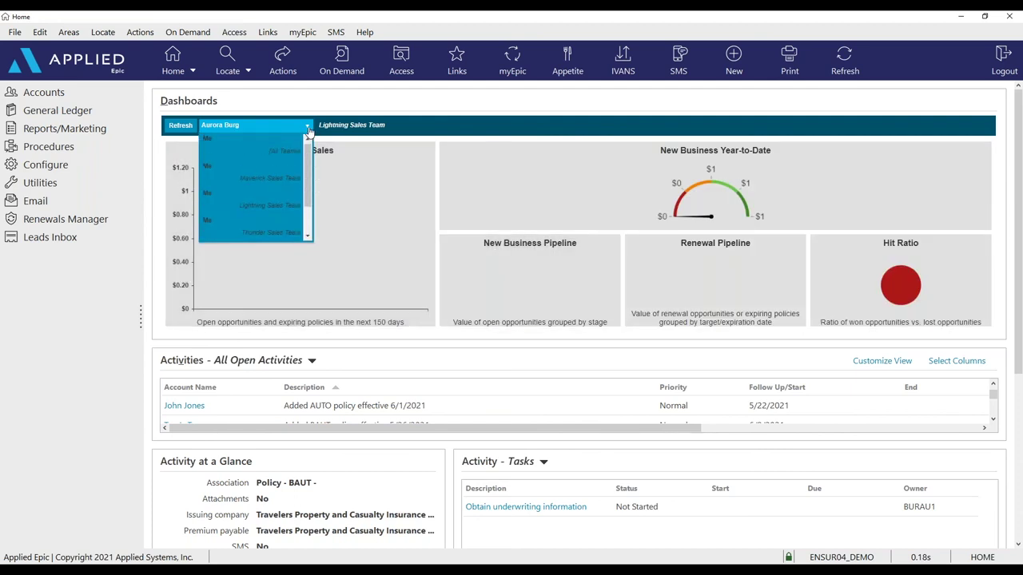
pyautogui.click(285, 177)
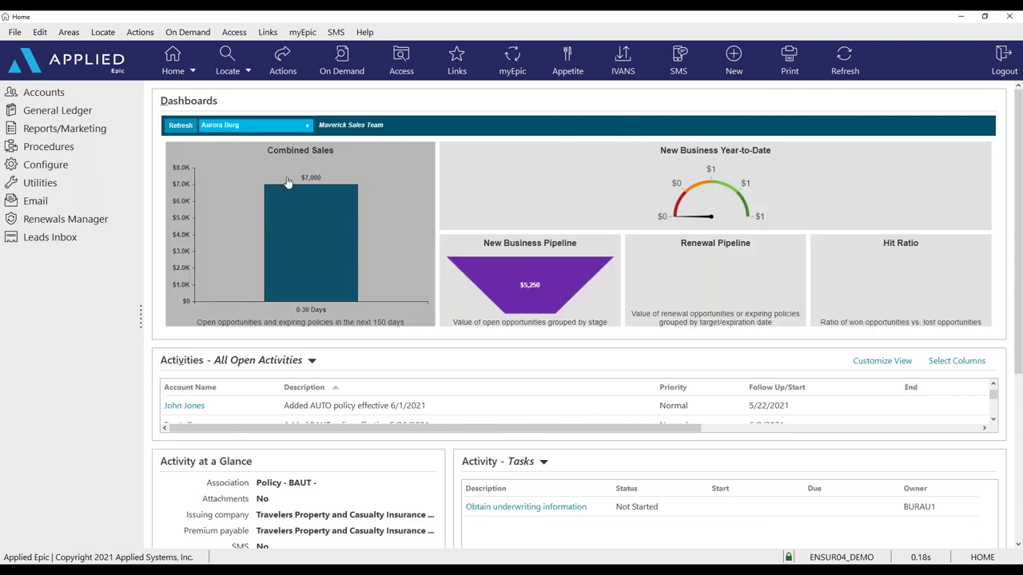
pyautogui.click(307, 126)
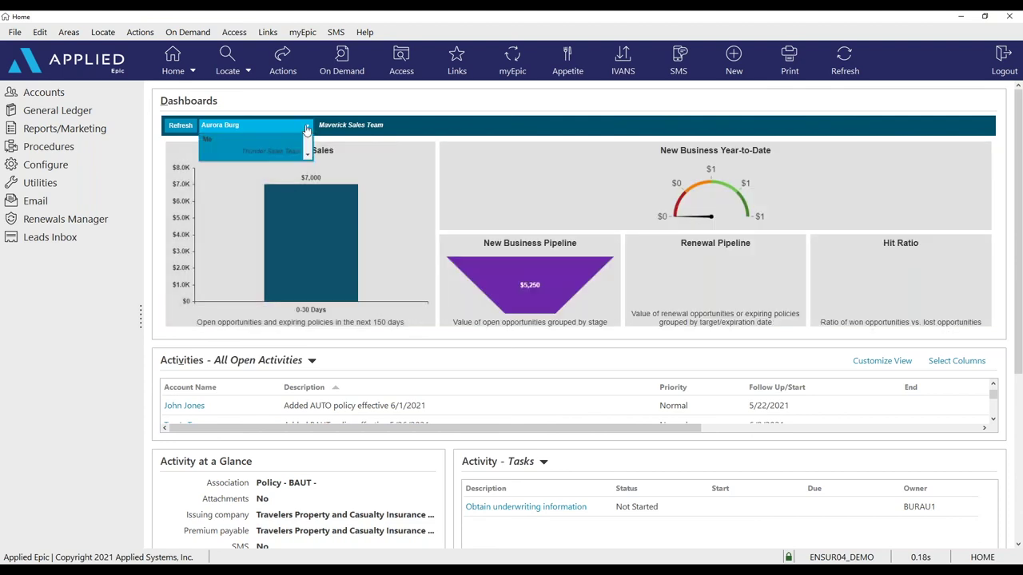
pyautogui.click(281, 151)
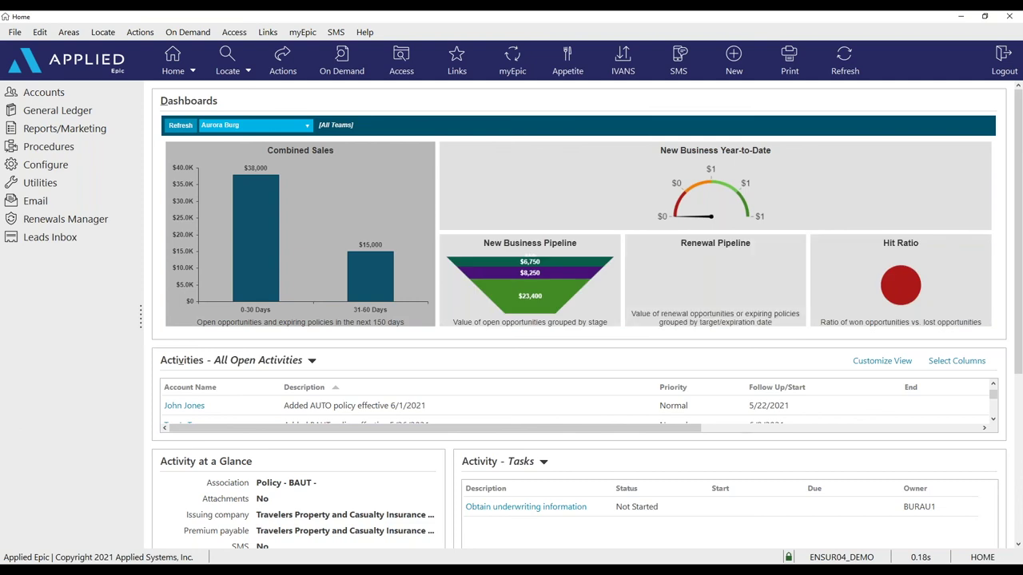
# Drill into the 0-30 Days bar of Combined Sales and open Cromer Construction's PROP, GL, WC, BAUT opportunity.
pyautogui.moveTo(268, 228)
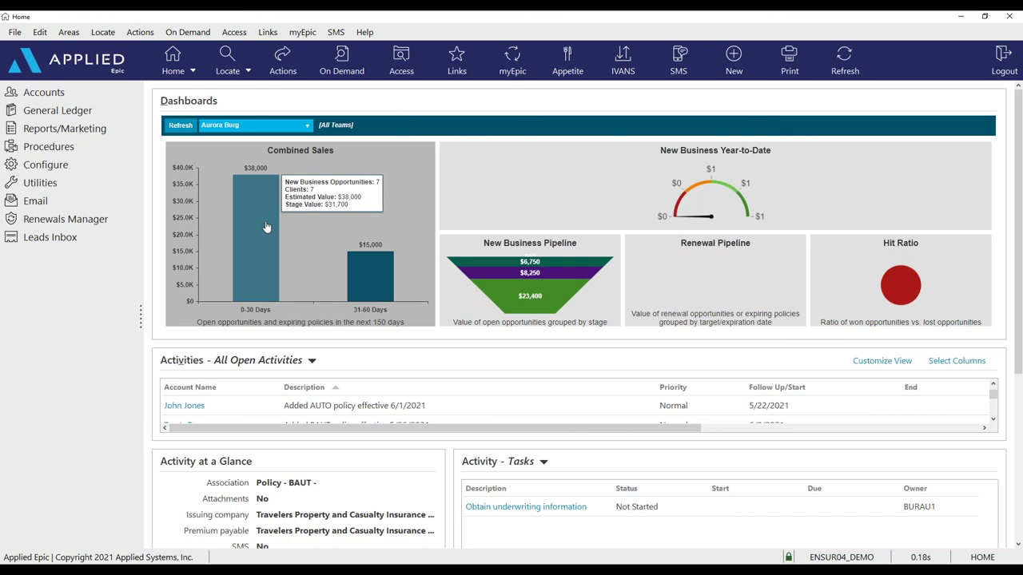
pyautogui.click(267, 228)
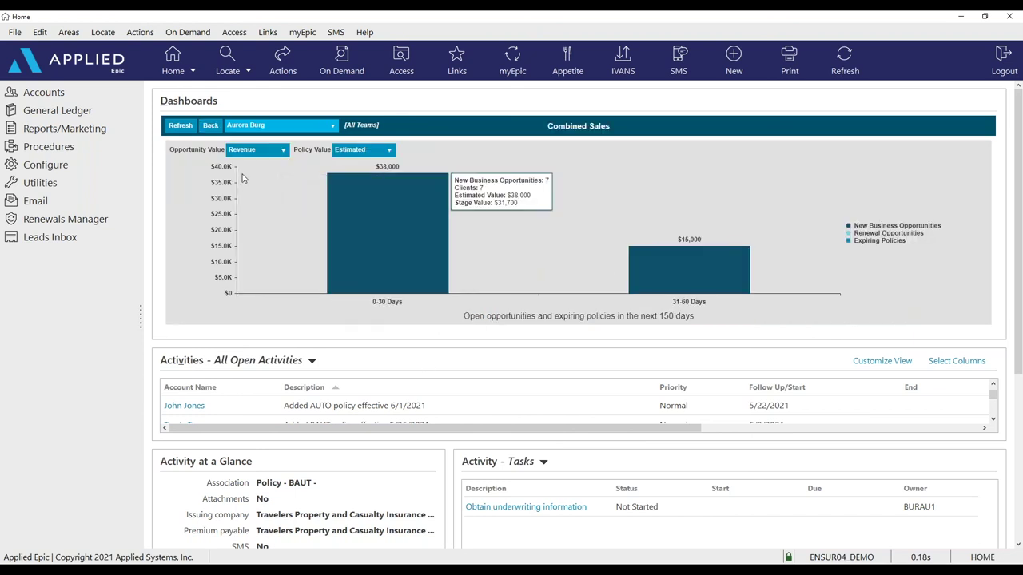
pyautogui.click(384, 227)
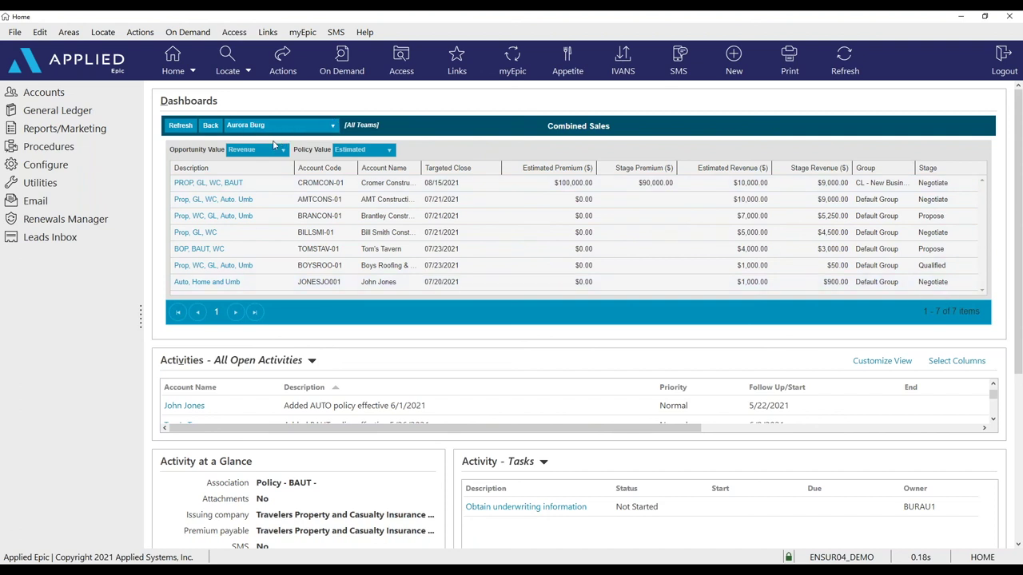
pyautogui.click(192, 183)
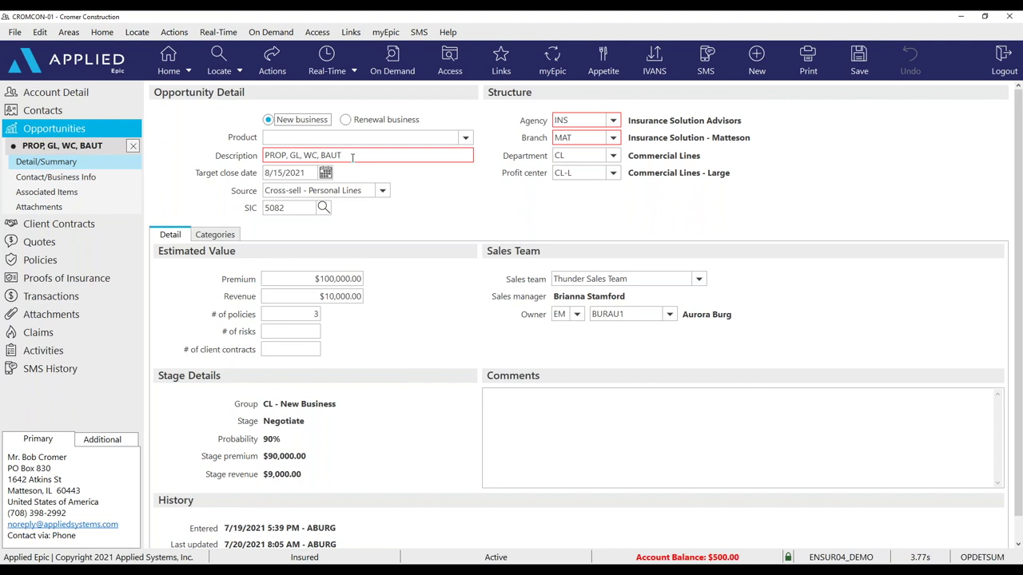
# Mark the opportunity's estimated Revenue field as required, and remove that requirement again.
pyautogui.click(355, 156)
pyautogui.click(275, 297)
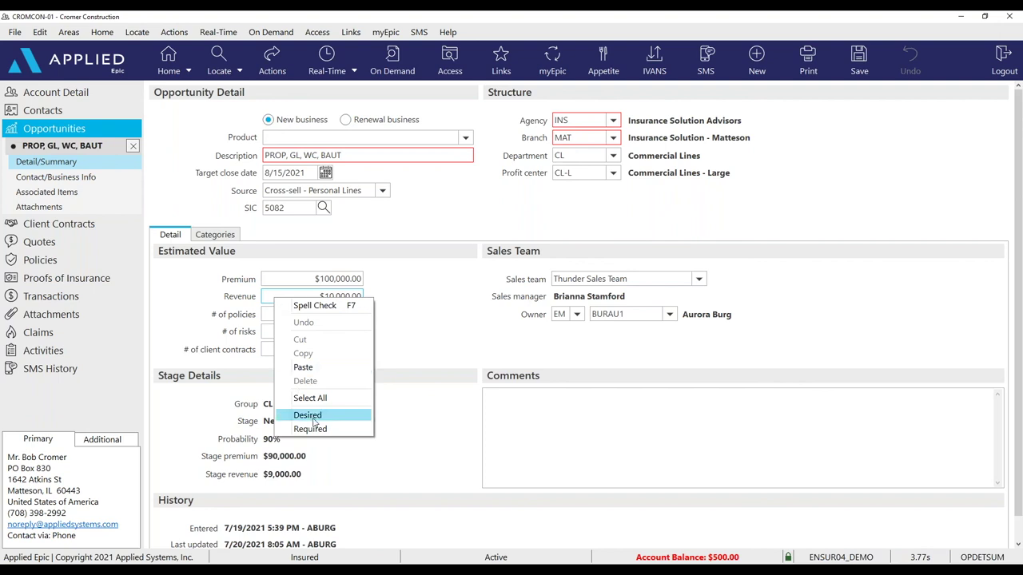
pyautogui.click(320, 431)
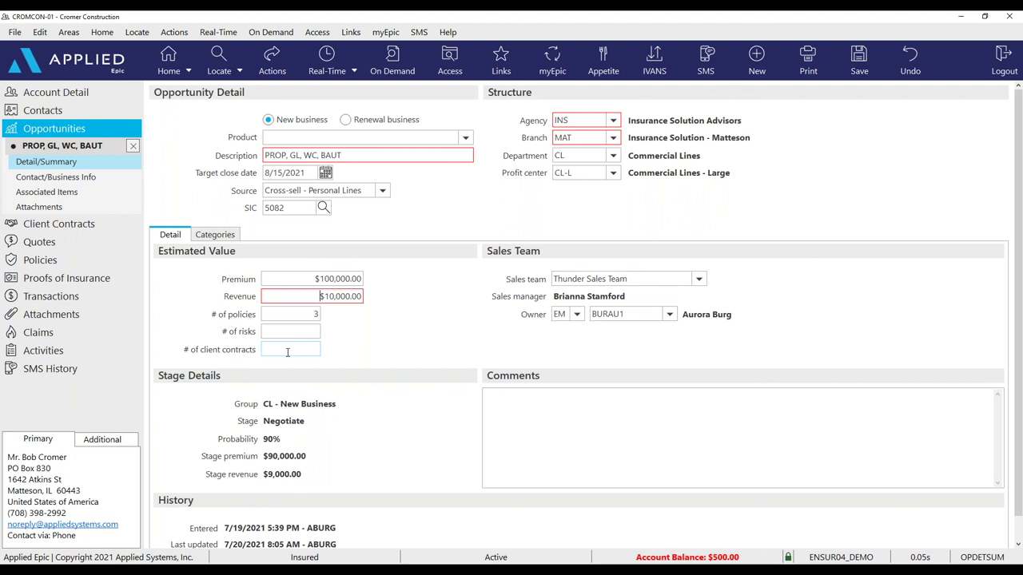
pyautogui.rightClick(305, 296)
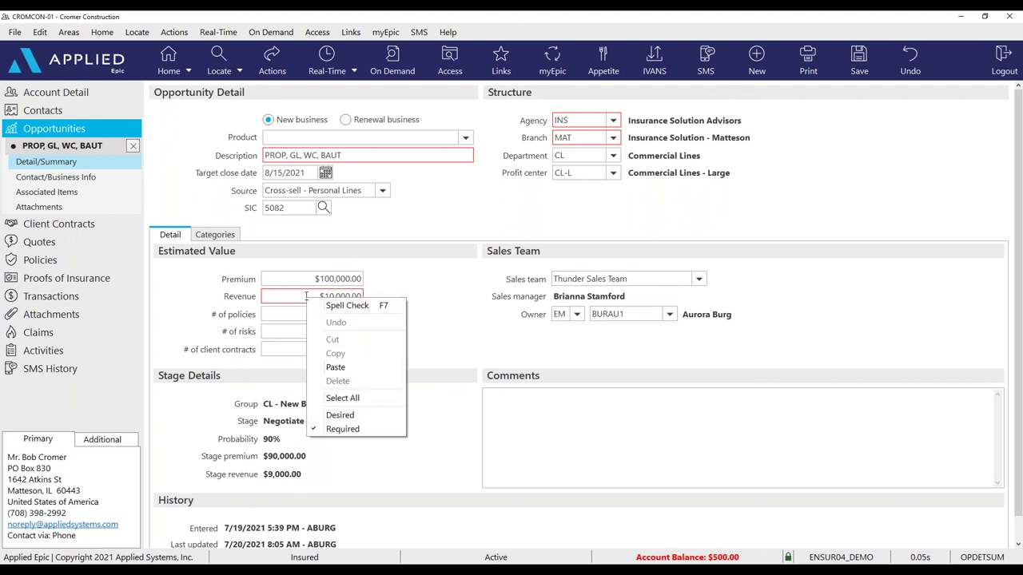
pyautogui.click(365, 429)
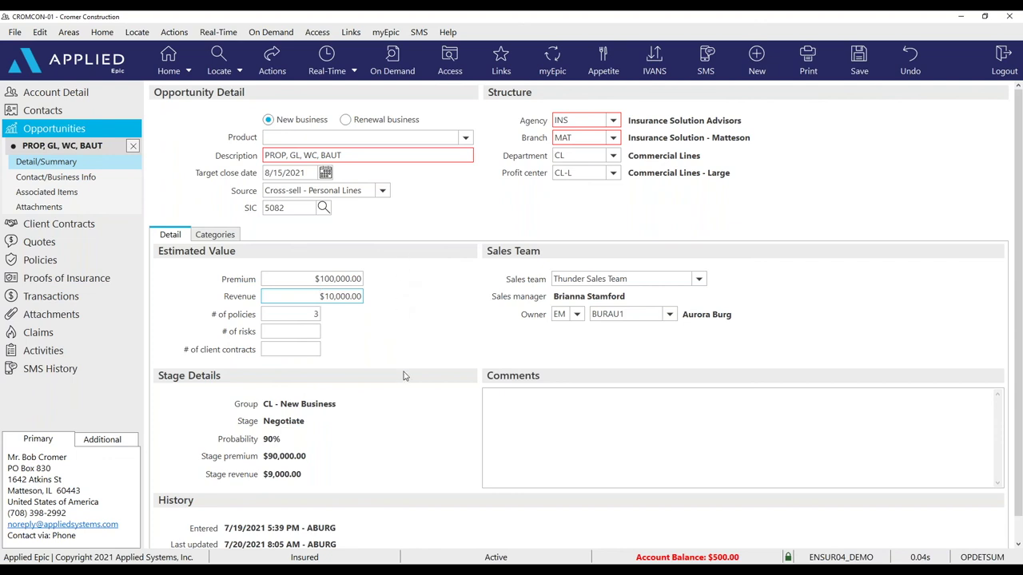
# Examine the opportunity's stage details and history, its contact/business info, associated items and attachments.
pyautogui.scroll(-1, 404, 376)
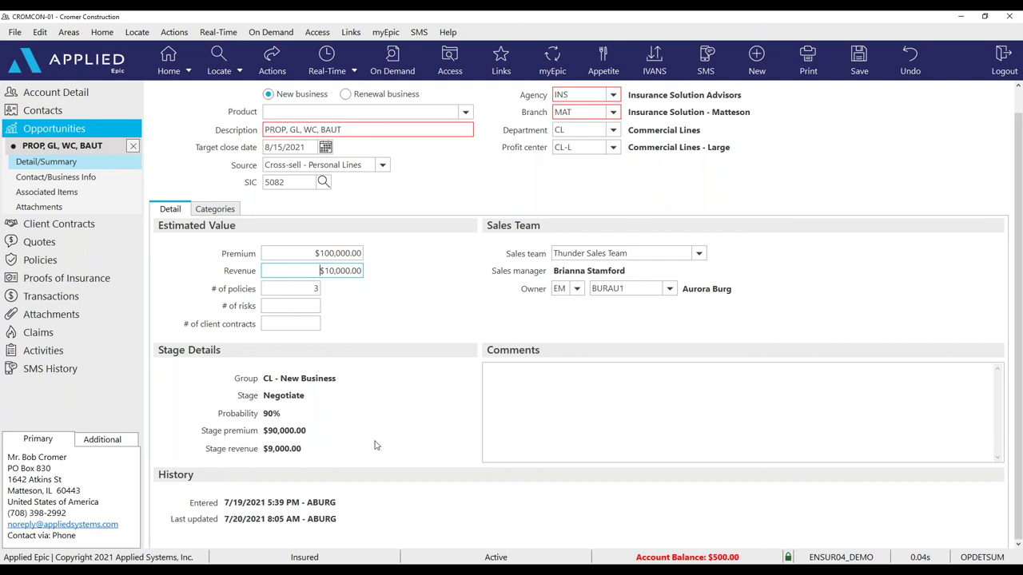
pyautogui.scroll(1, 395, 398)
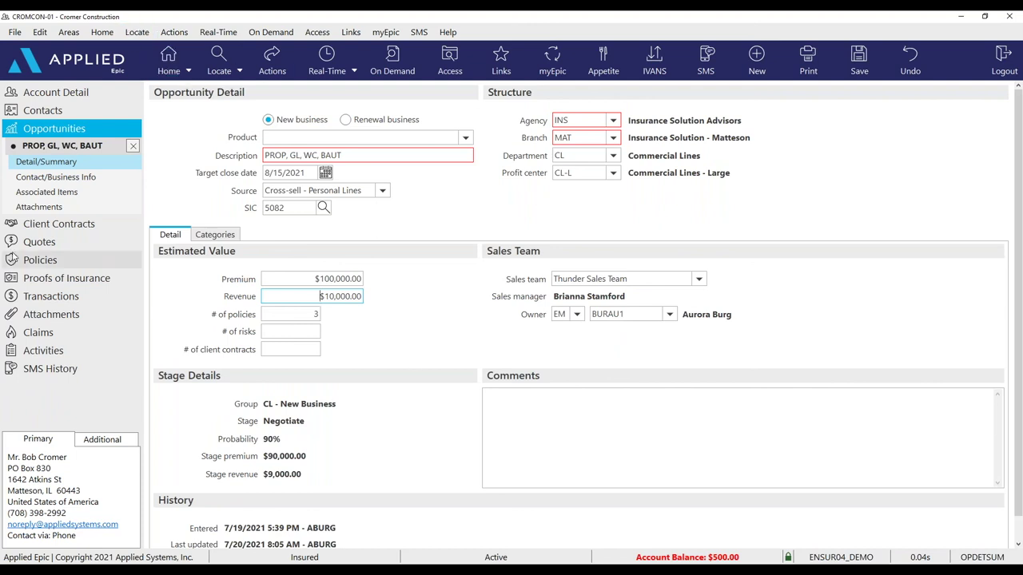
pyautogui.click(70, 183)
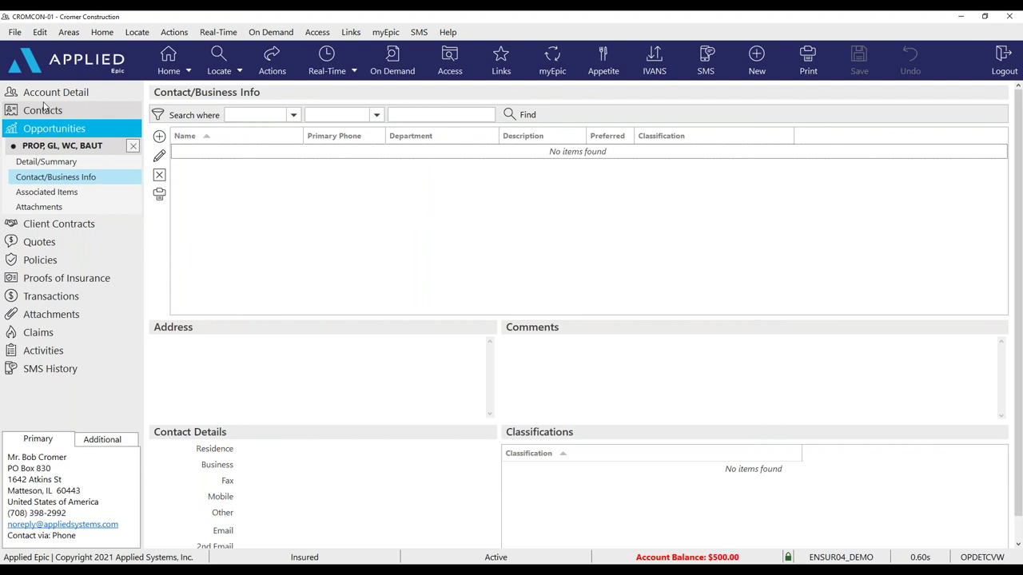
pyautogui.click(76, 193)
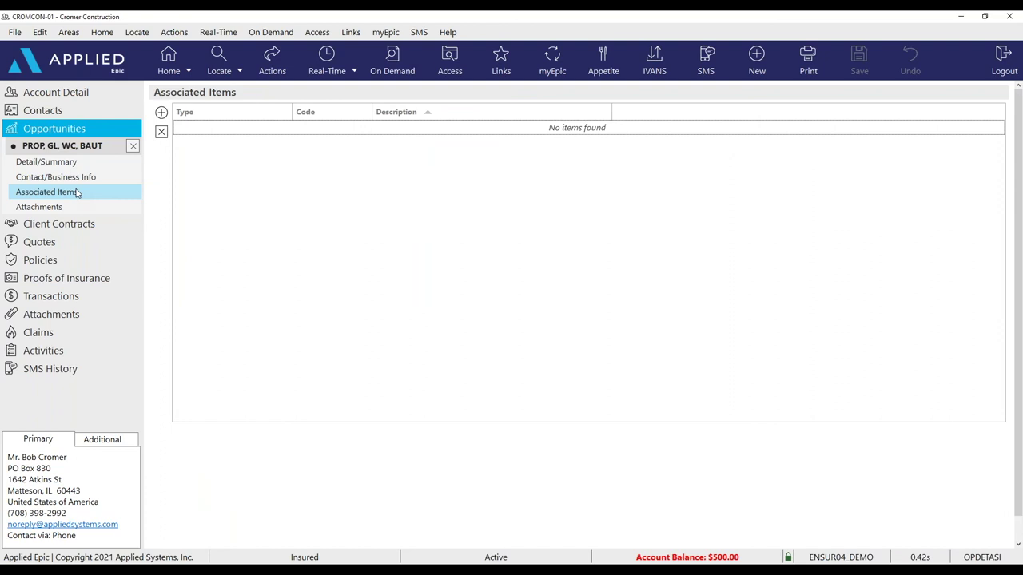
pyautogui.click(76, 211)
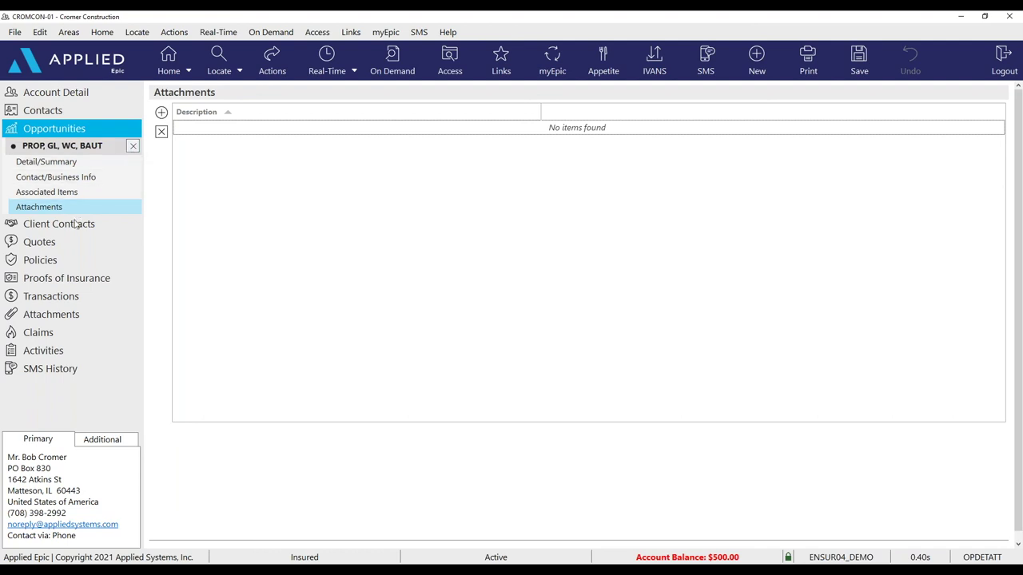
# Access the open activities linked to the PROP, GL, WC, BAUT opportunity.
pyautogui.click(455, 74)
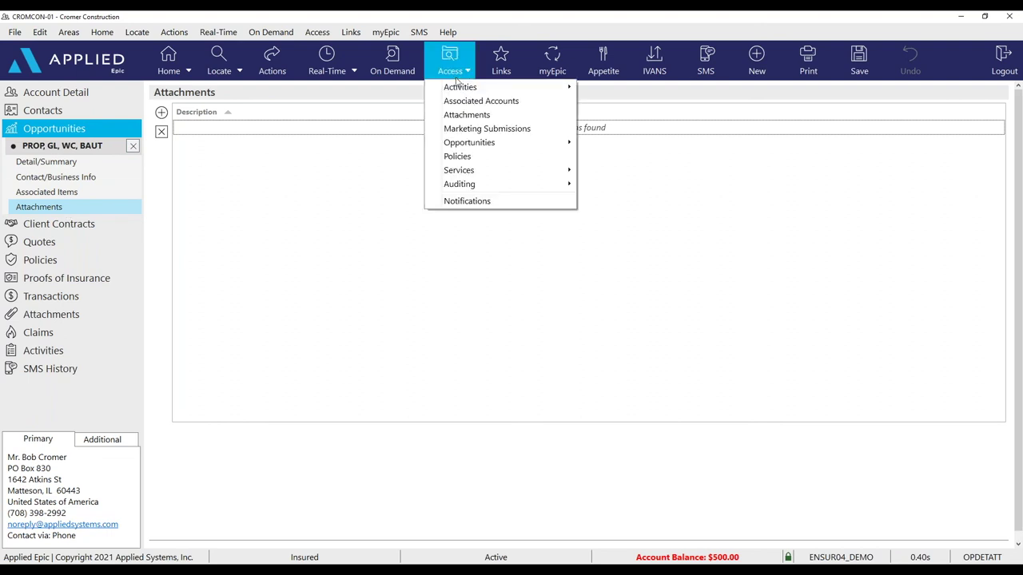
pyautogui.moveTo(472, 92)
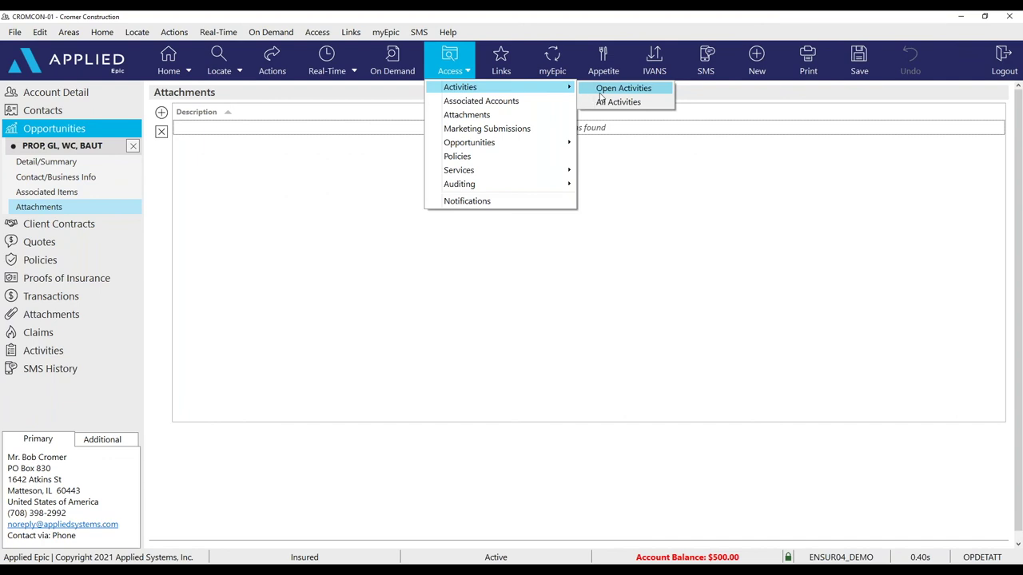
pyautogui.click(601, 94)
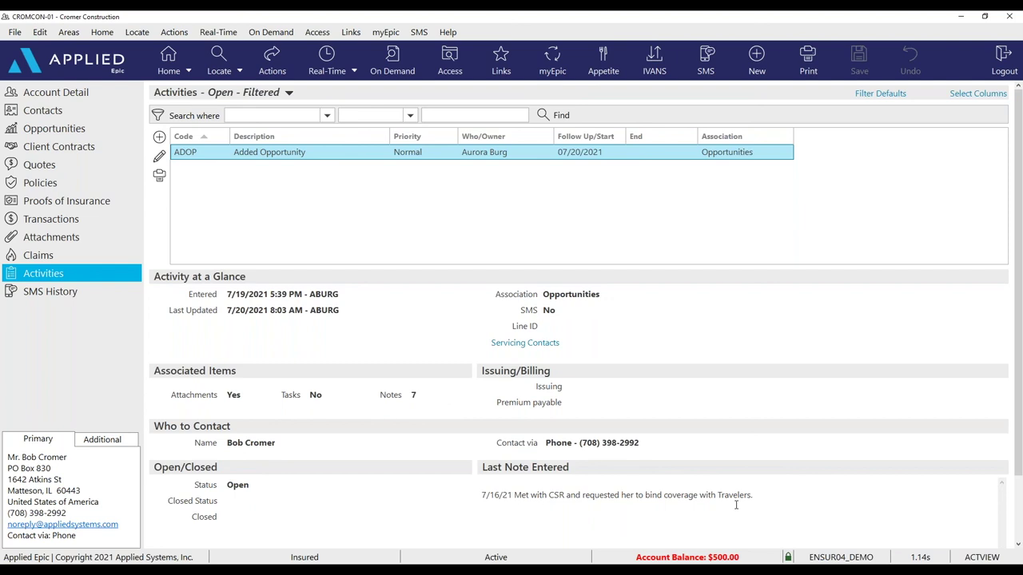
# Open the Added Opportunity activity and read its two earliest notes.
pyautogui.click(159, 158)
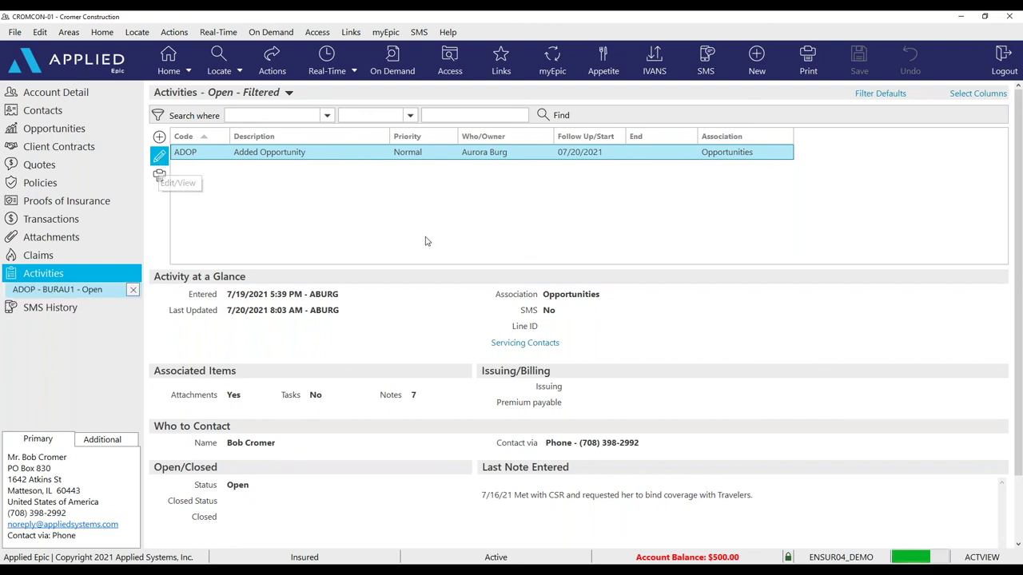
pyautogui.scroll(-1, 402, 543)
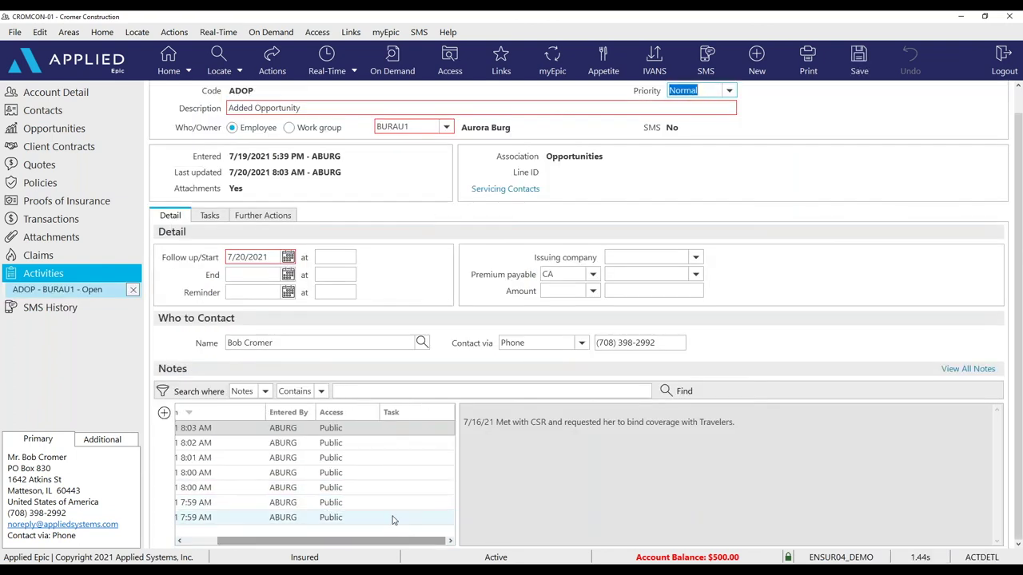
pyautogui.click(380, 522)
pyautogui.click(379, 505)
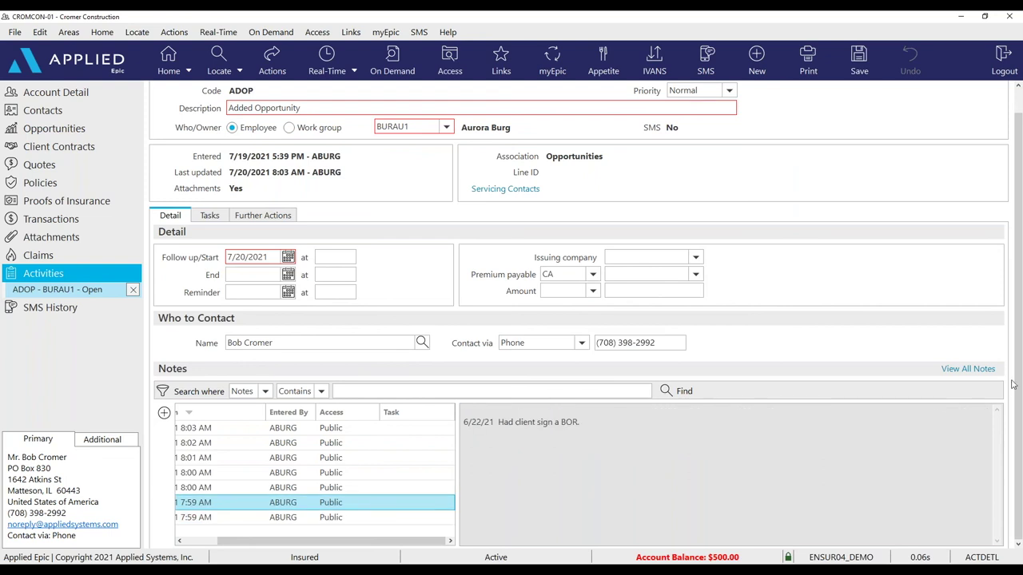
# View all notes of the Added Opportunity activity together, sorted by date in ascending and in descending order, and close the overview.
pyautogui.click(968, 370)
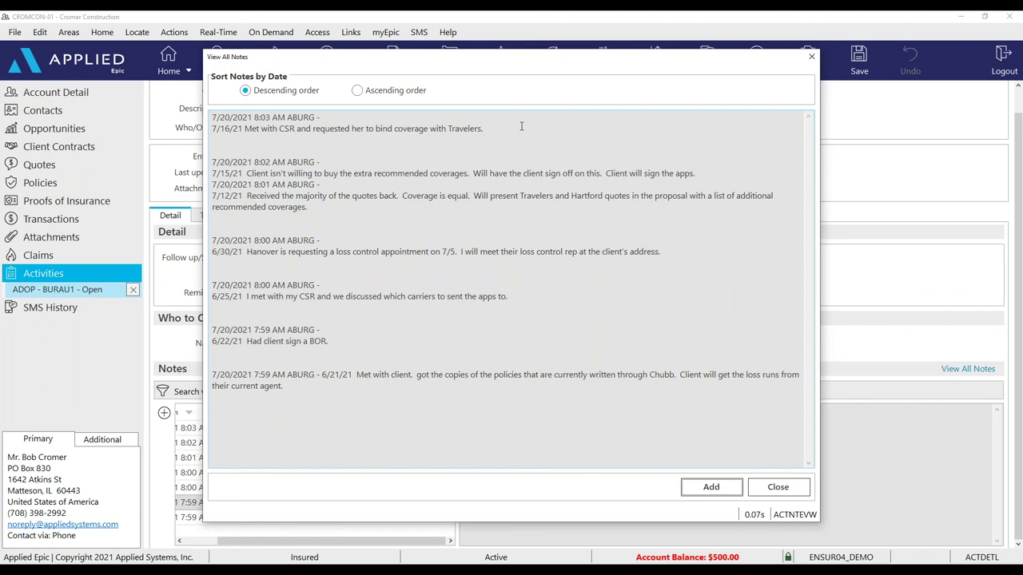
pyautogui.click(358, 91)
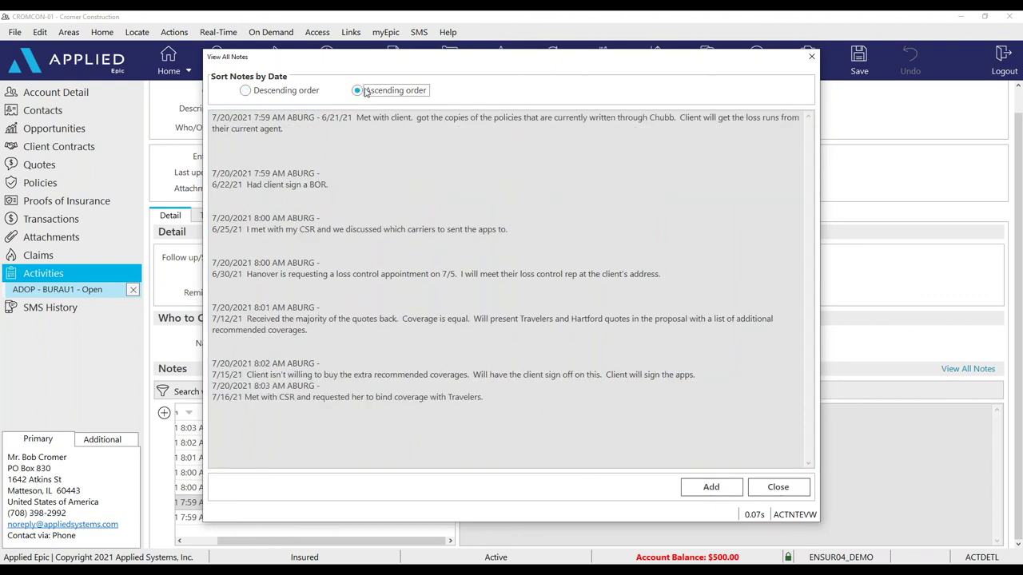
pyautogui.click(246, 91)
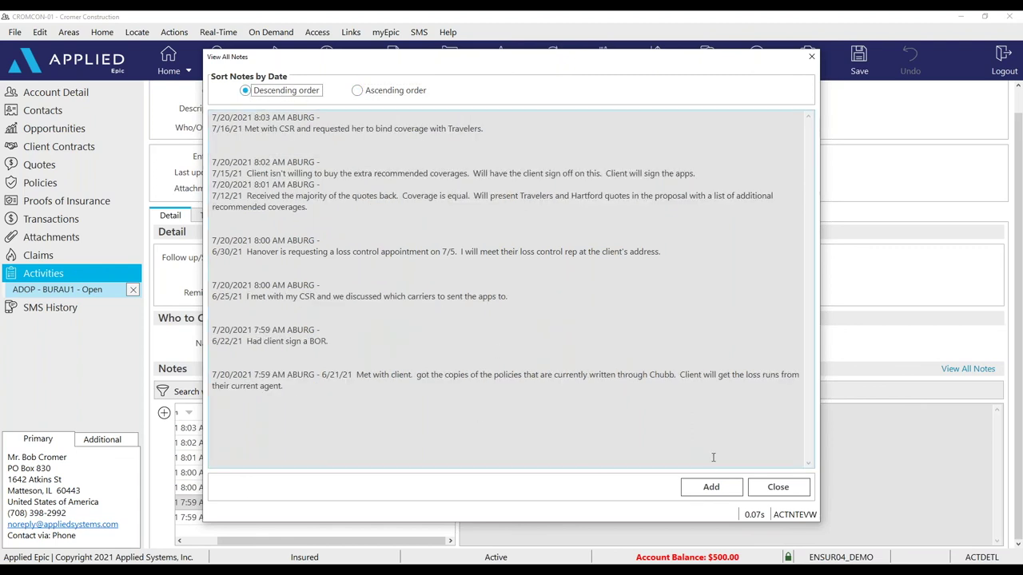
pyautogui.click(779, 489)
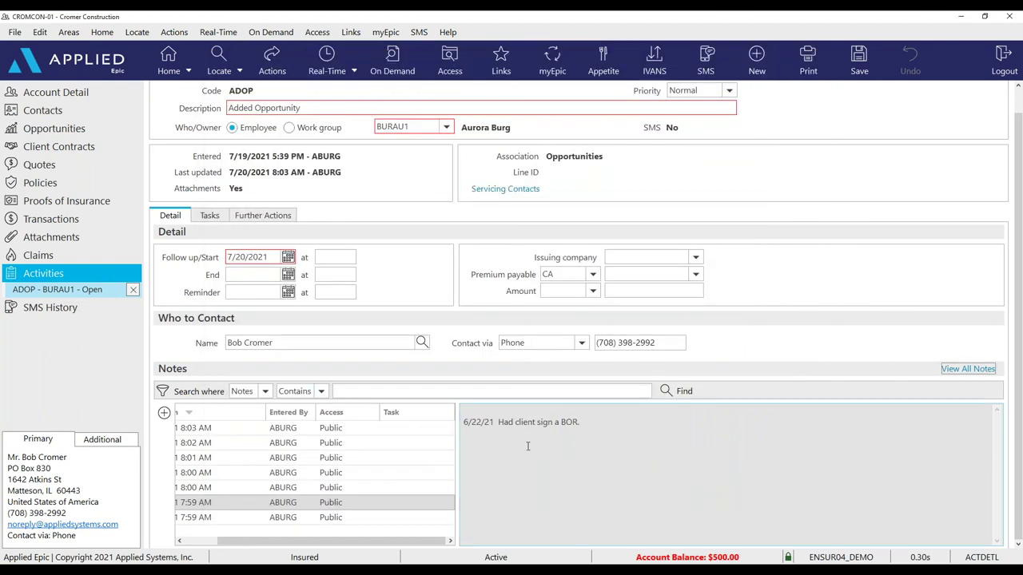
# Read the activity's notes one by one, from the 6/21/21 entry up to the 7/16/21 entry.
pyautogui.click(340, 522)
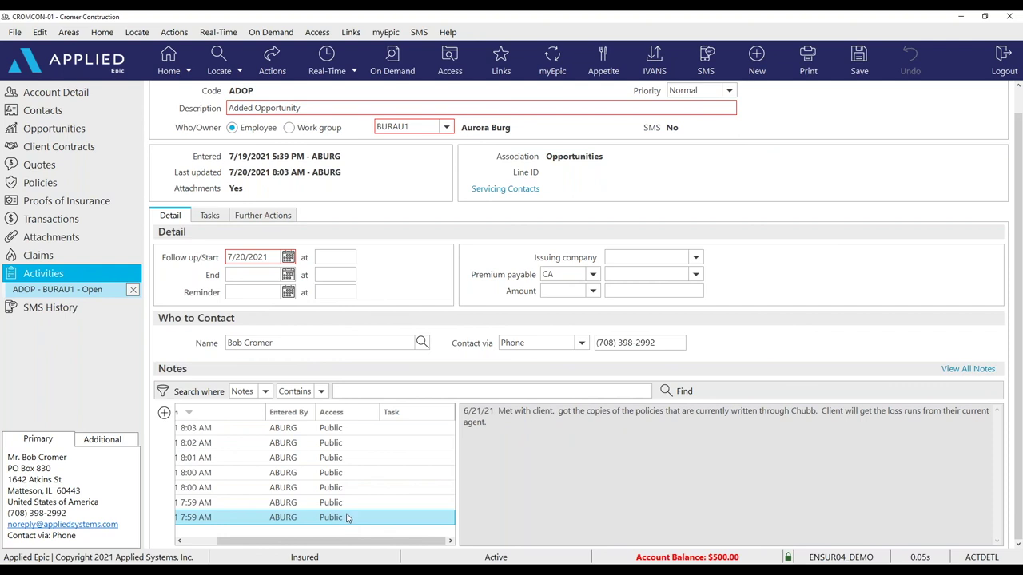
pyautogui.click(352, 506)
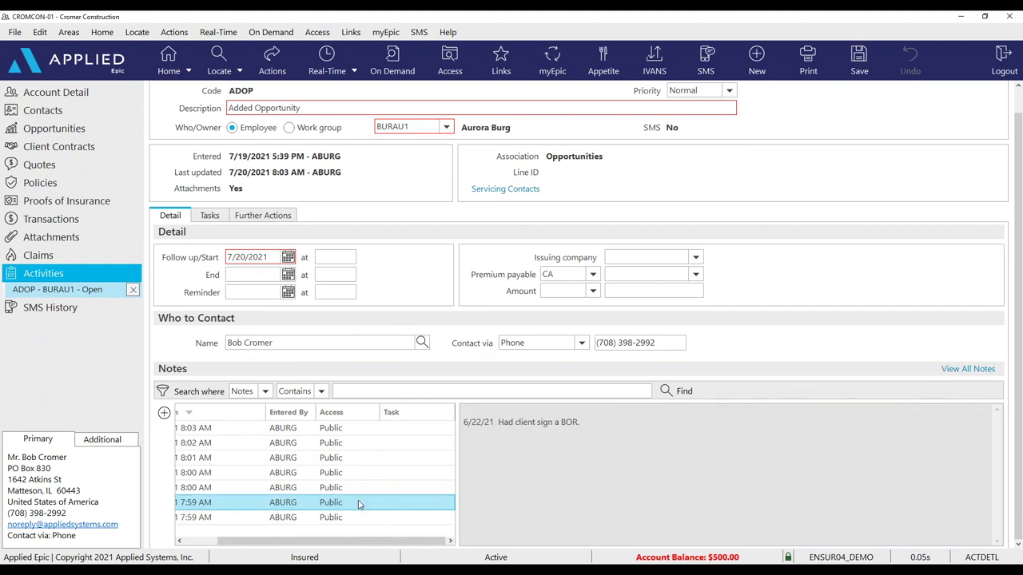
pyautogui.click(362, 494)
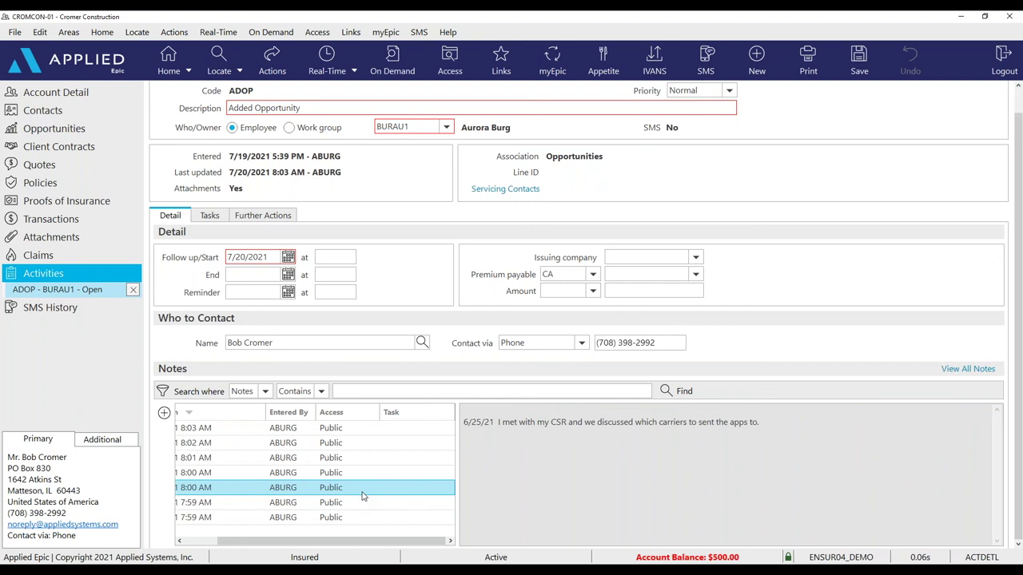
pyautogui.click(372, 477)
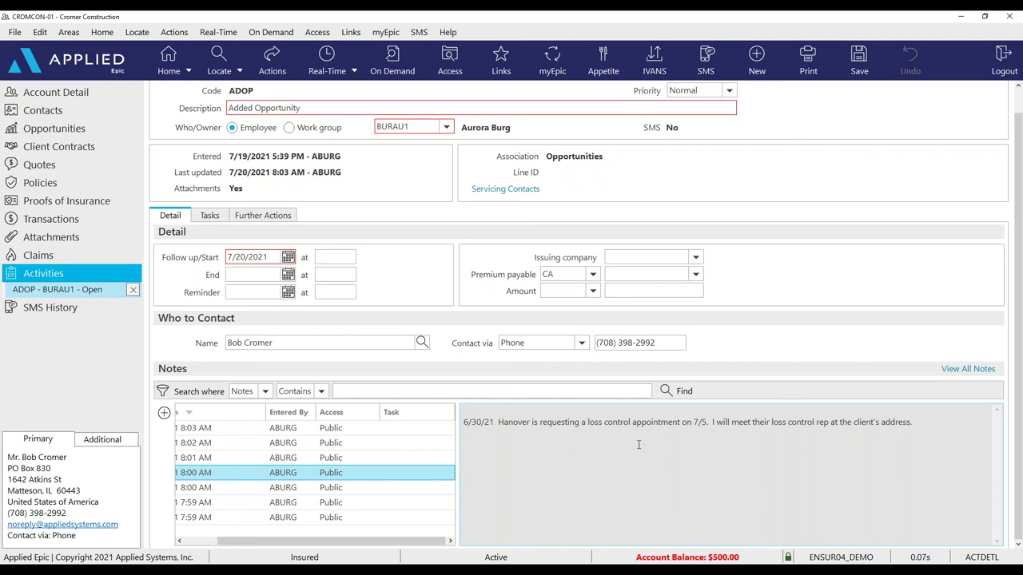
pyautogui.click(378, 463)
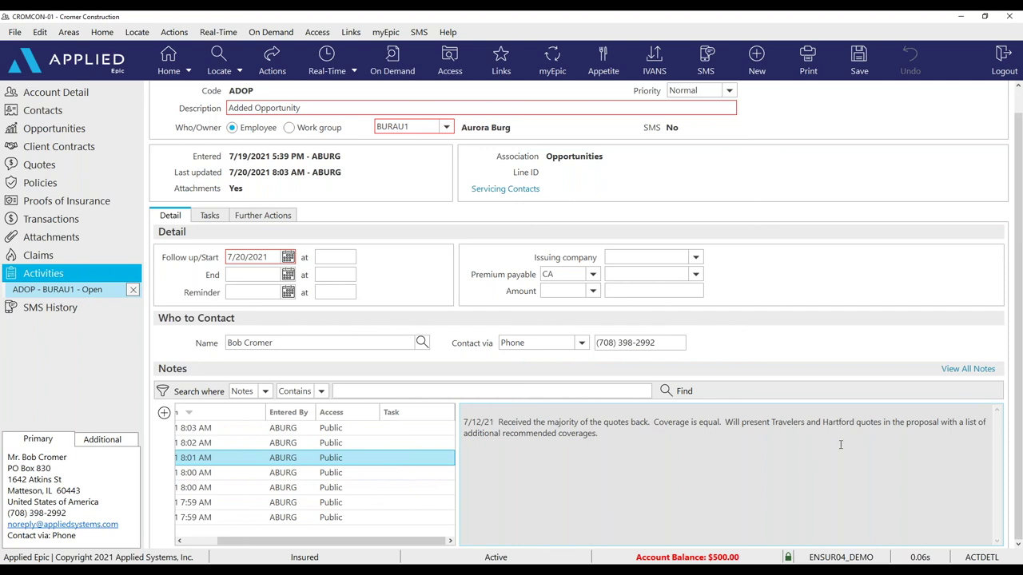
pyautogui.click(374, 445)
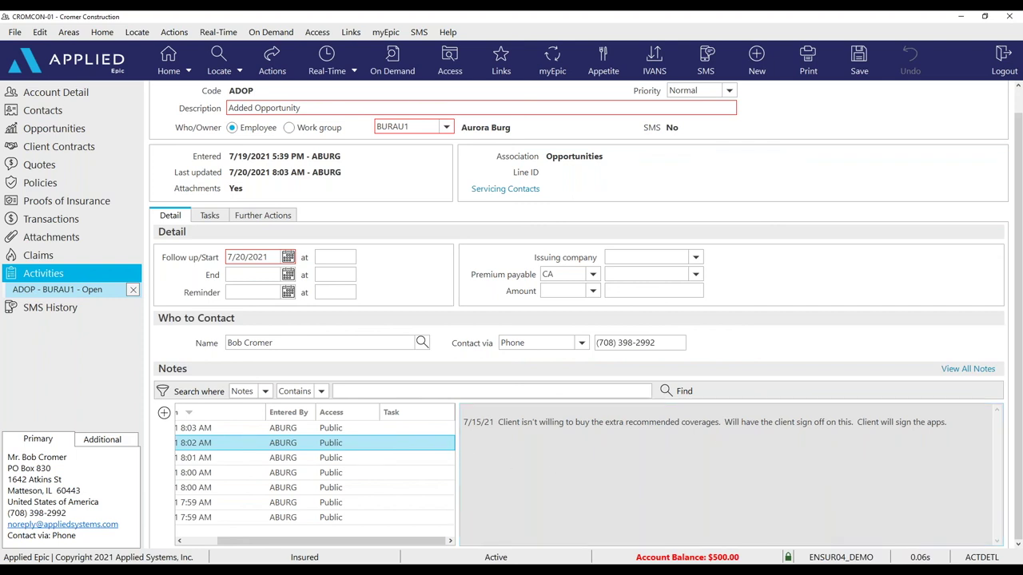
pyautogui.click(342, 429)
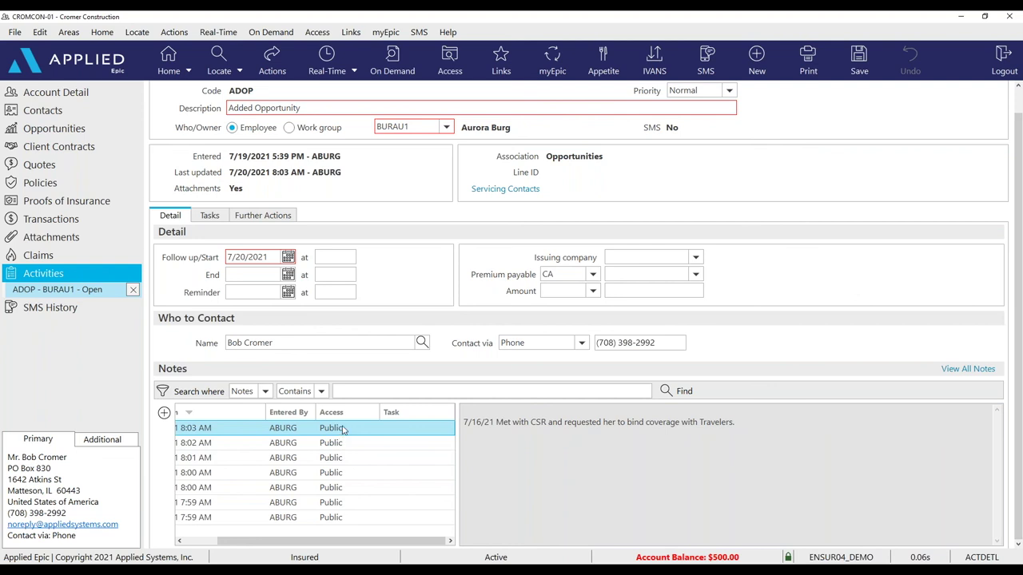
# Close the Added Opportunity activity and the open PROP, GL, WC, BAUT opportunity, and return to the list of open opportunities.
pyautogui.click(132, 291)
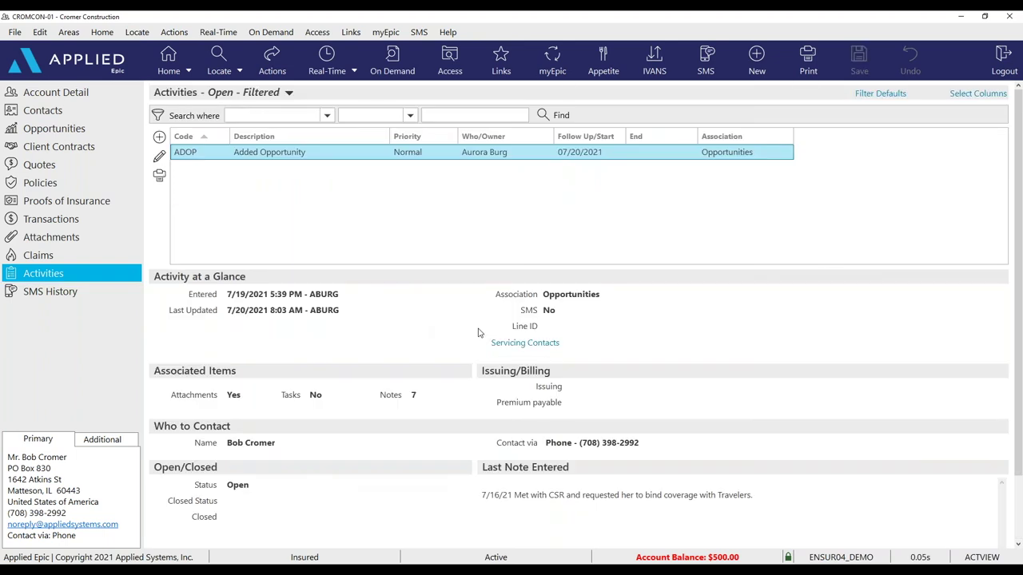
pyautogui.click(280, 68)
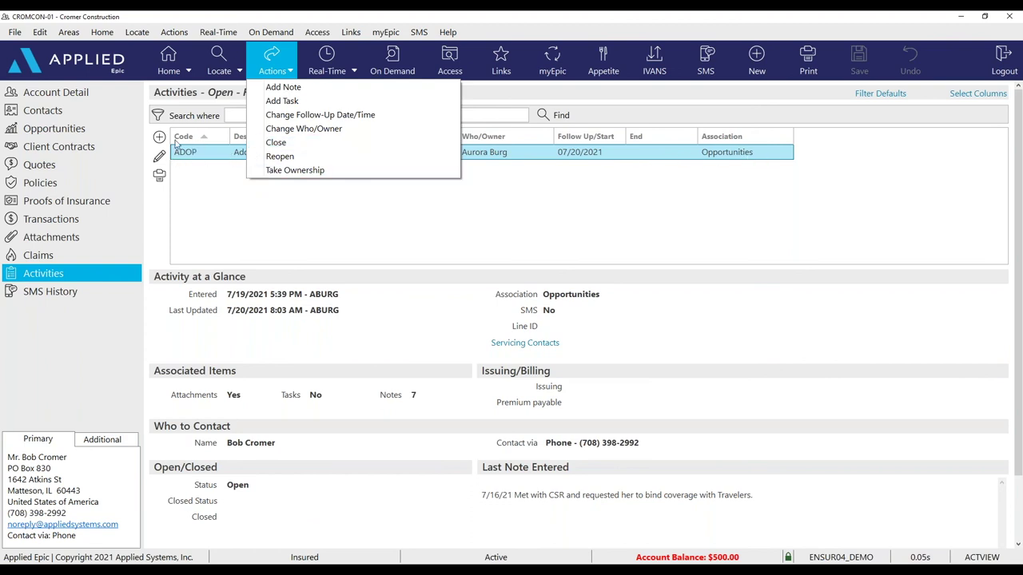
pyautogui.click(80, 130)
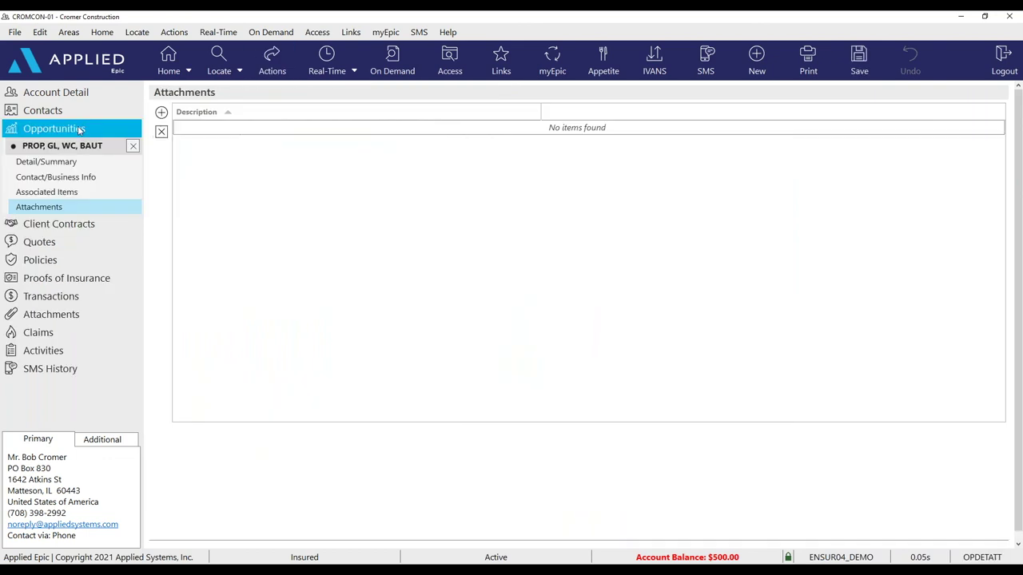
pyautogui.click(133, 148)
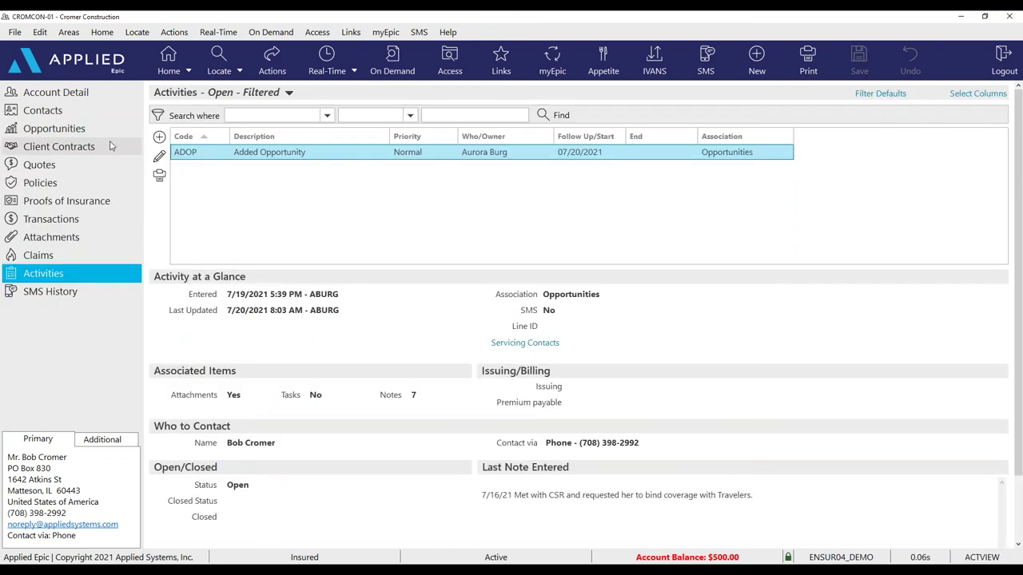
pyautogui.click(100, 132)
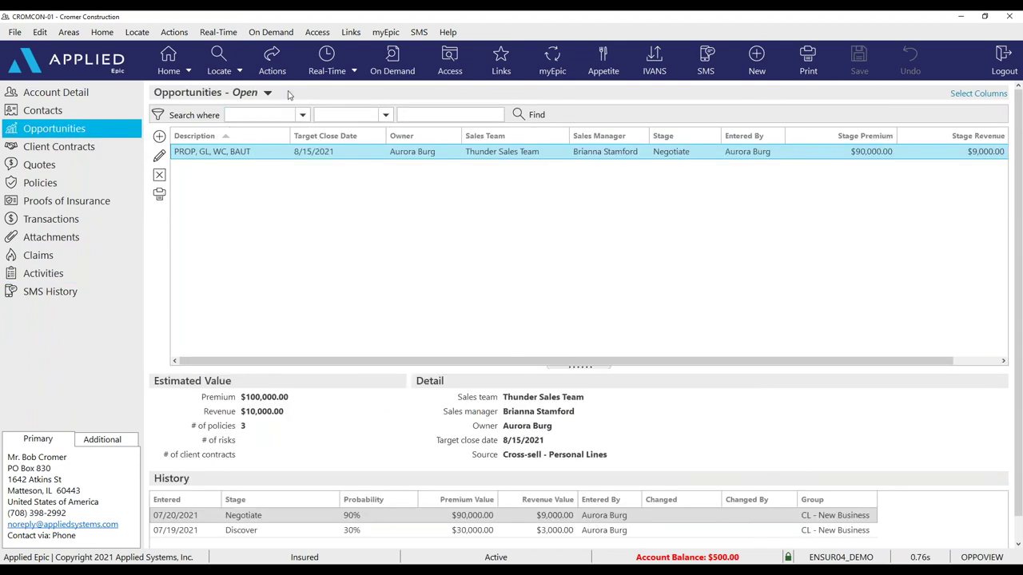
# Start closing the PROP, GL, WC, BAUT opportunity with the status Lost, review the selectable reasons, and cancel the closure.
pyautogui.click(278, 71)
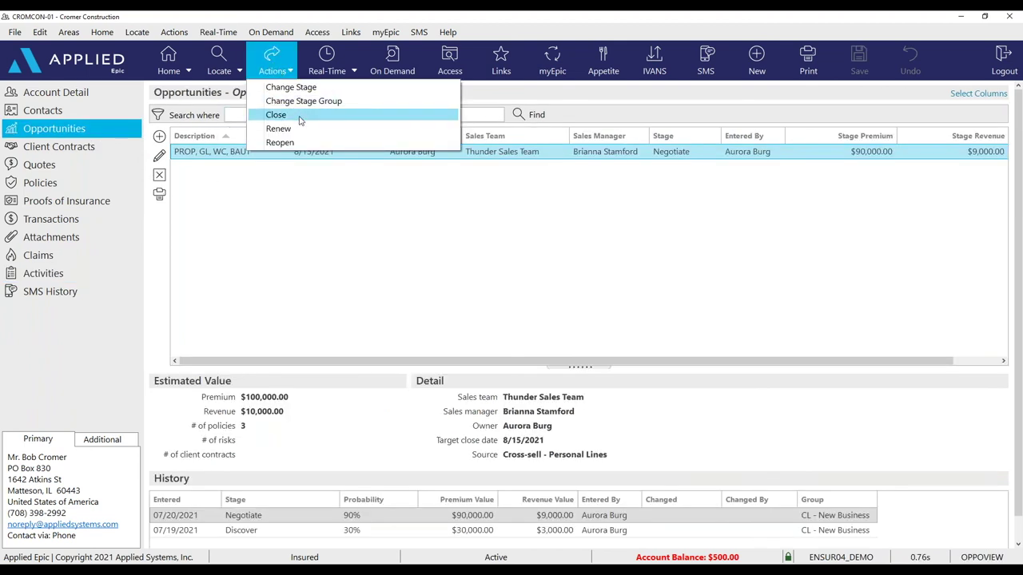
pyautogui.click(300, 120)
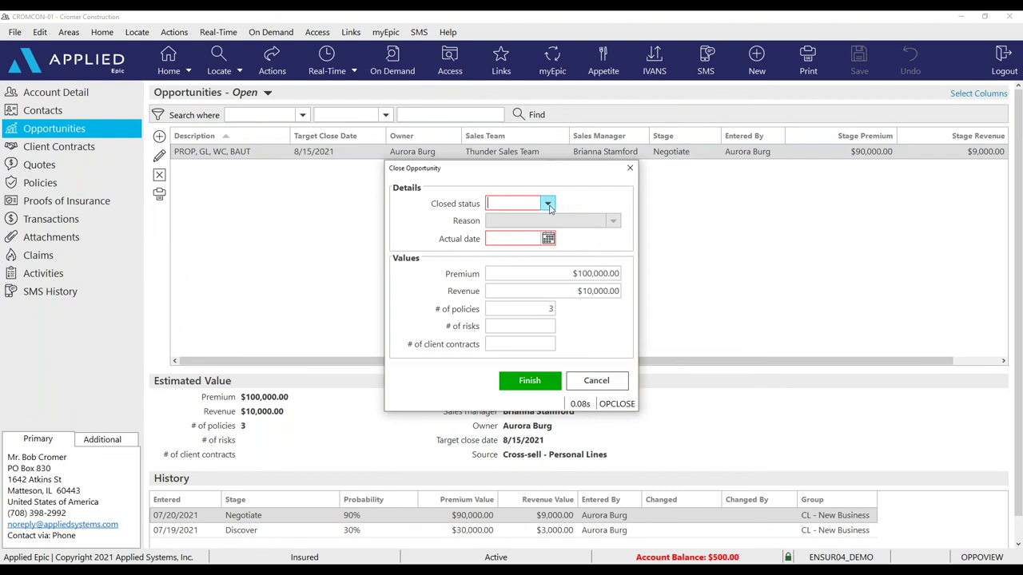
pyautogui.click(547, 205)
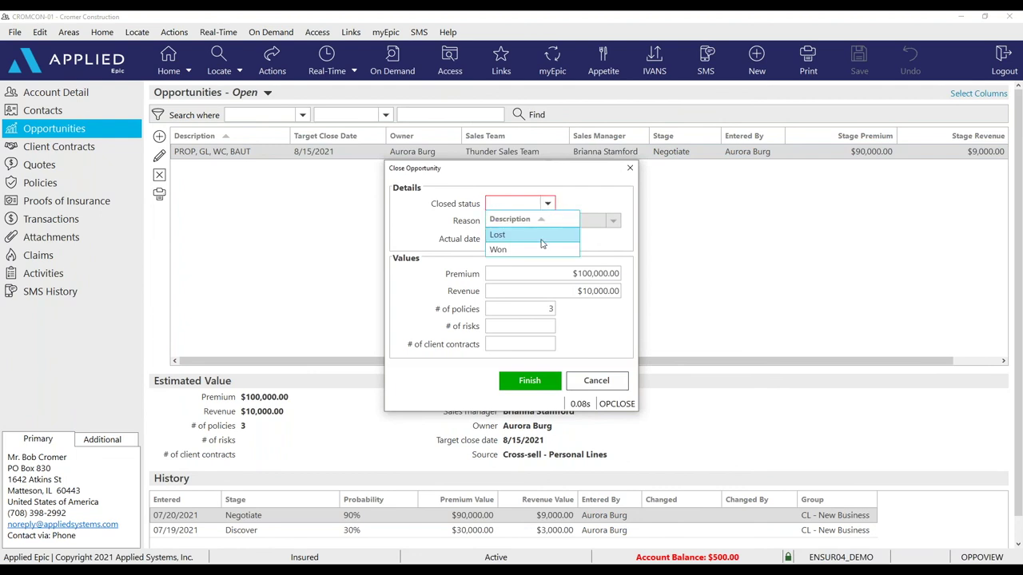
pyautogui.click(540, 237)
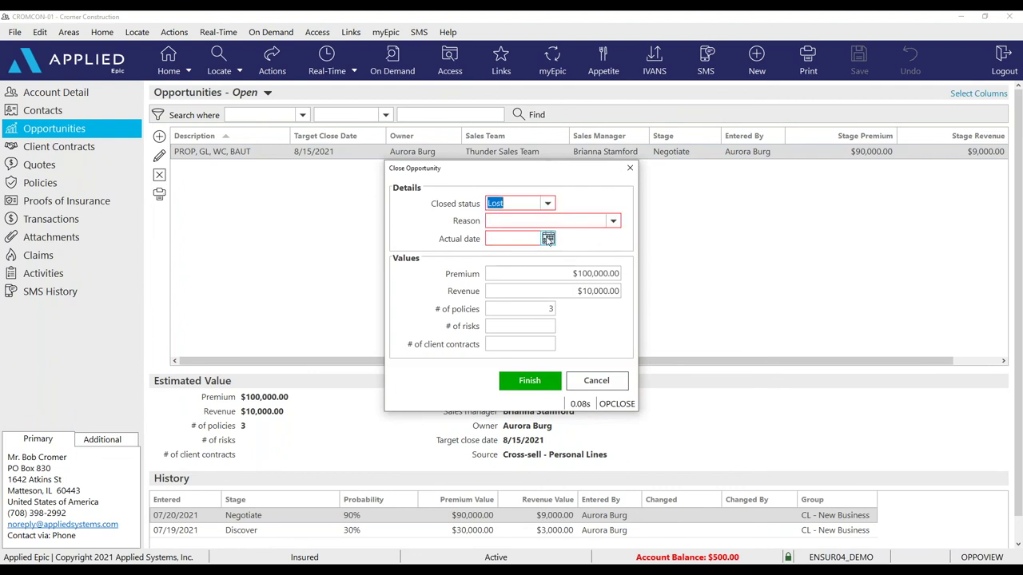
pyautogui.click(613, 221)
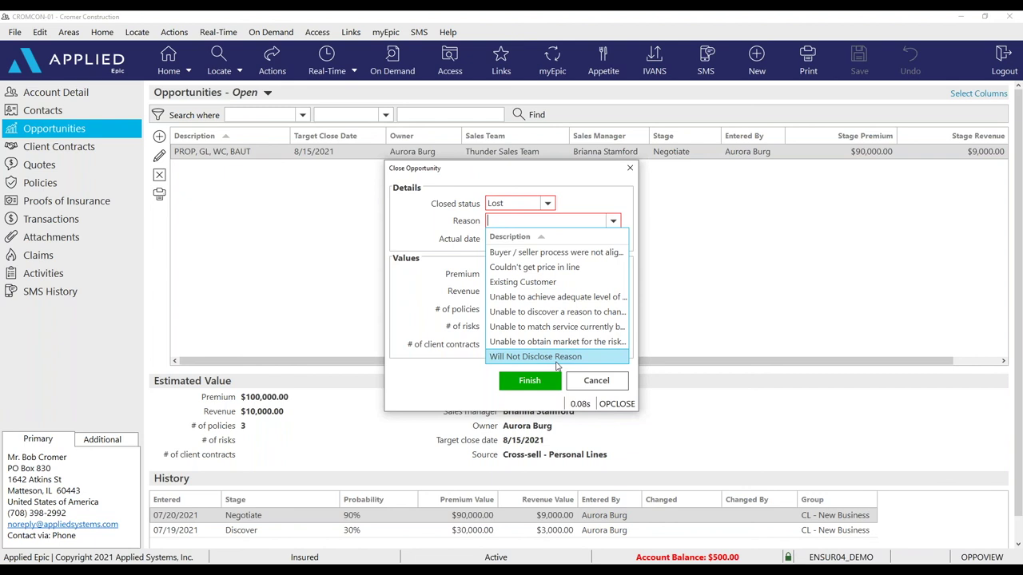
pyautogui.click(614, 389)
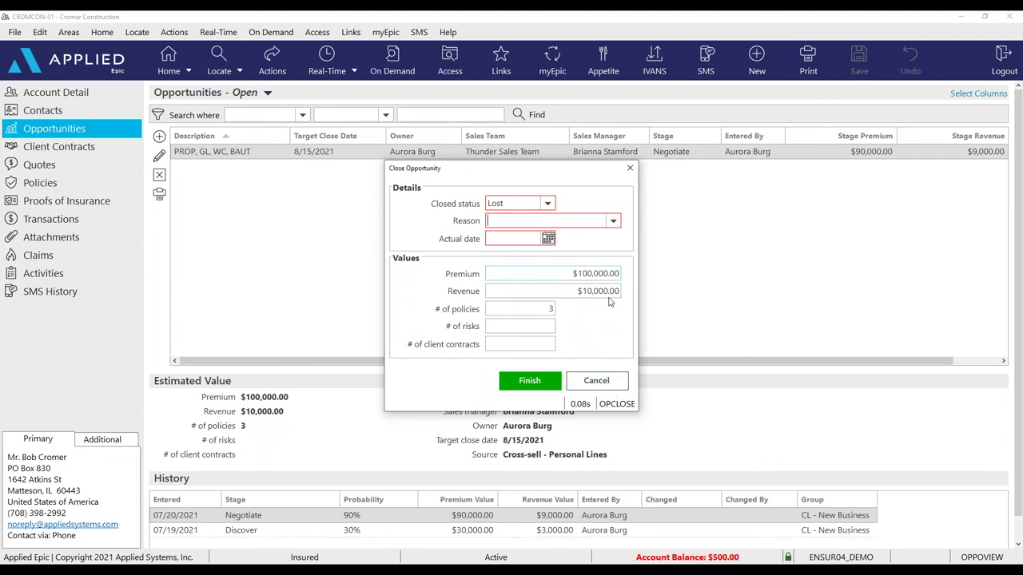
pyautogui.click(596, 381)
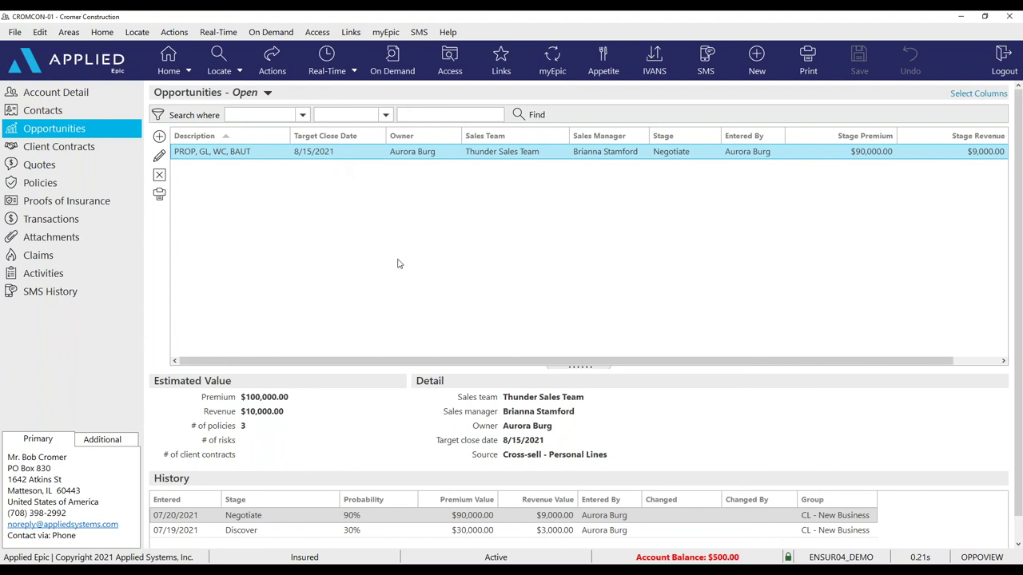
# Start a new opportunity for the account and examine the choices for its Product and stage Group without selecting any.
pyautogui.click(162, 139)
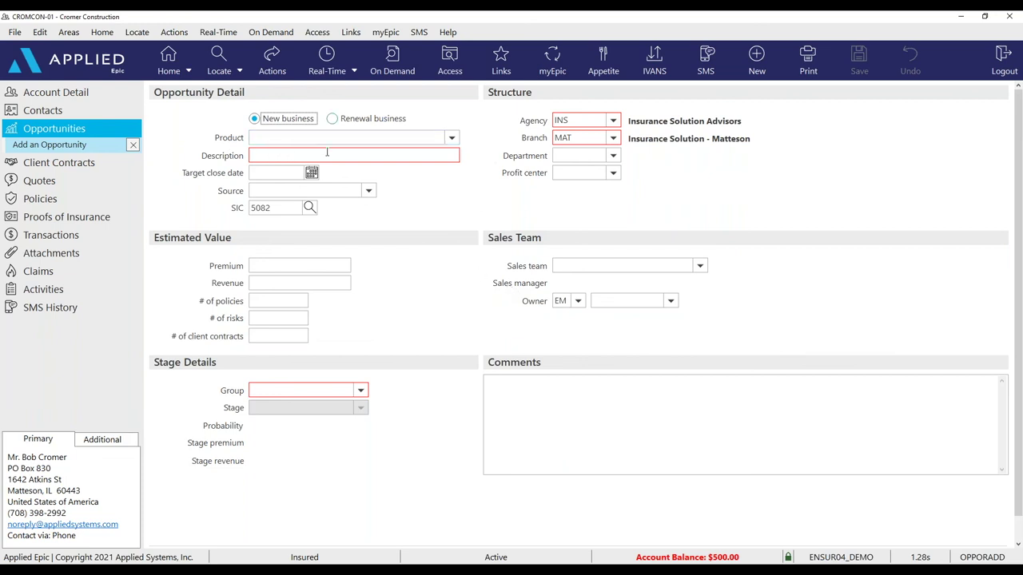
pyautogui.click(452, 139)
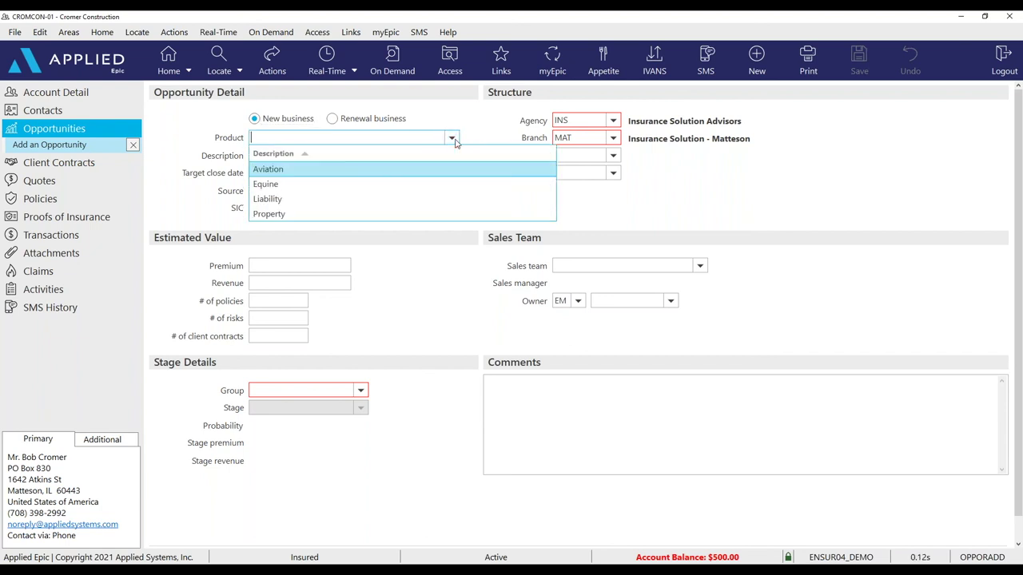
pyautogui.click(612, 211)
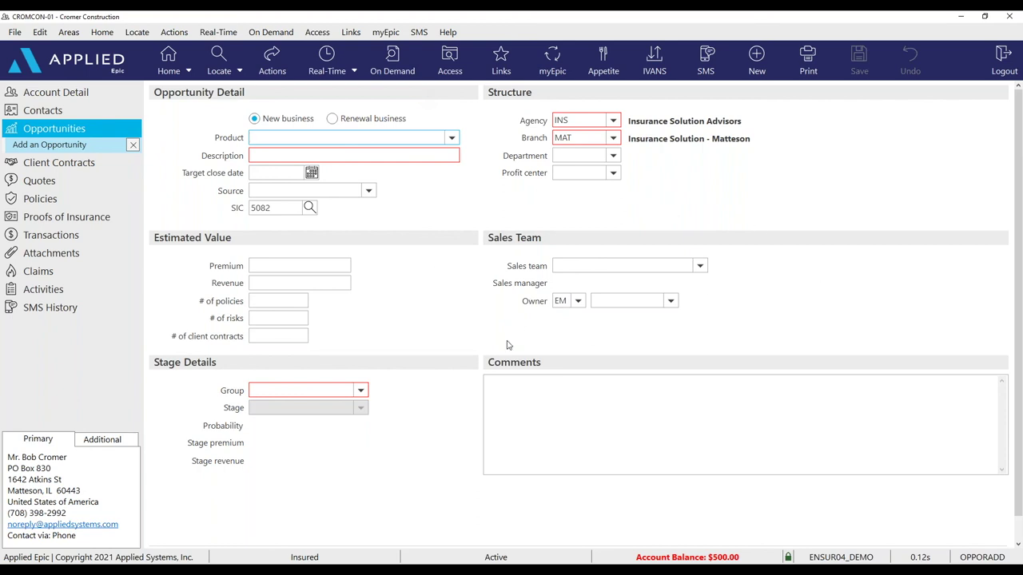
pyautogui.click(279, 285)
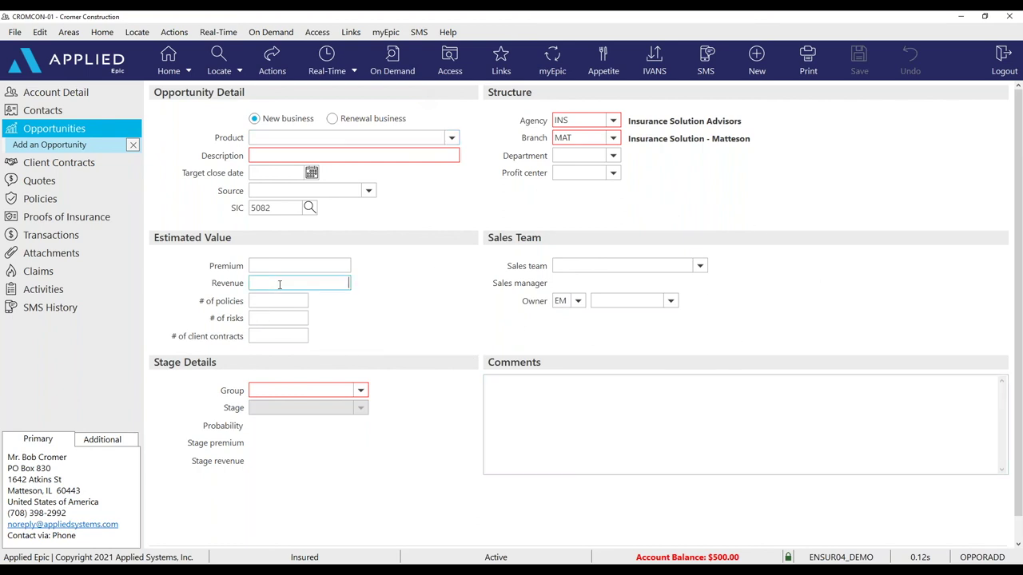
pyautogui.click(361, 391)
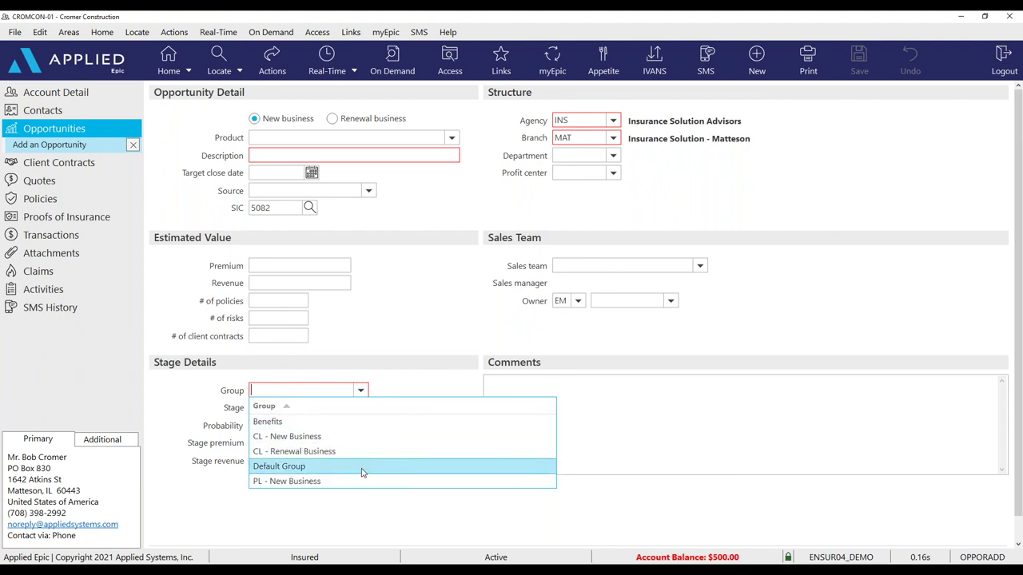
pyautogui.press('Escape')
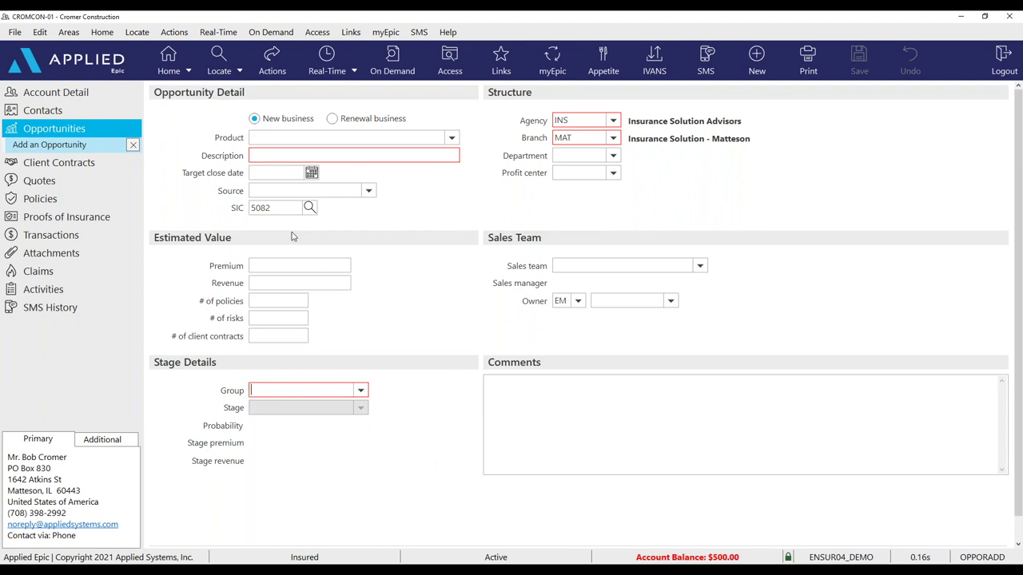
# Leave the new opportunity form and open the account configuration's Opportunity Products list.
pyautogui.click(189, 73)
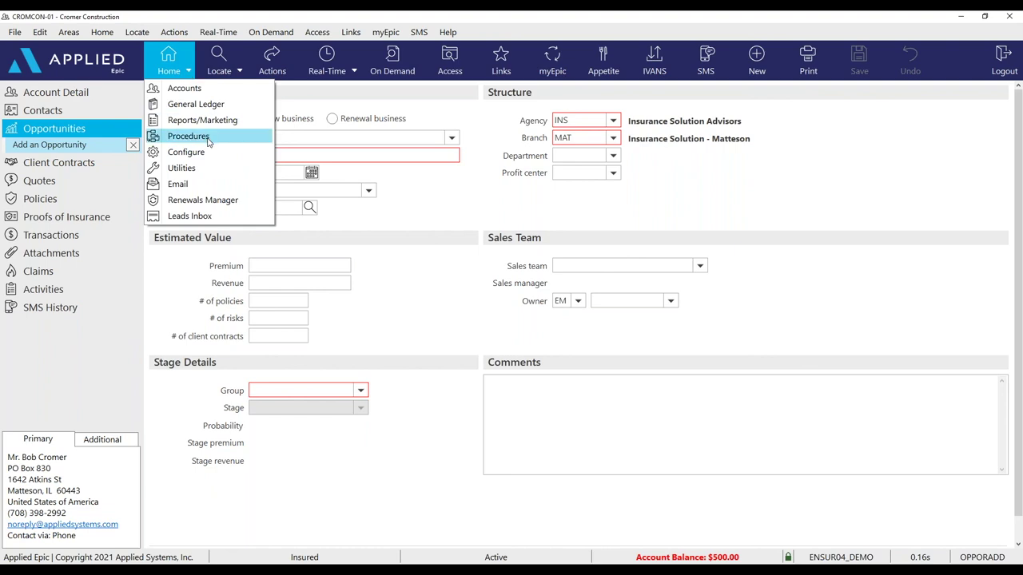
pyautogui.click(449, 392)
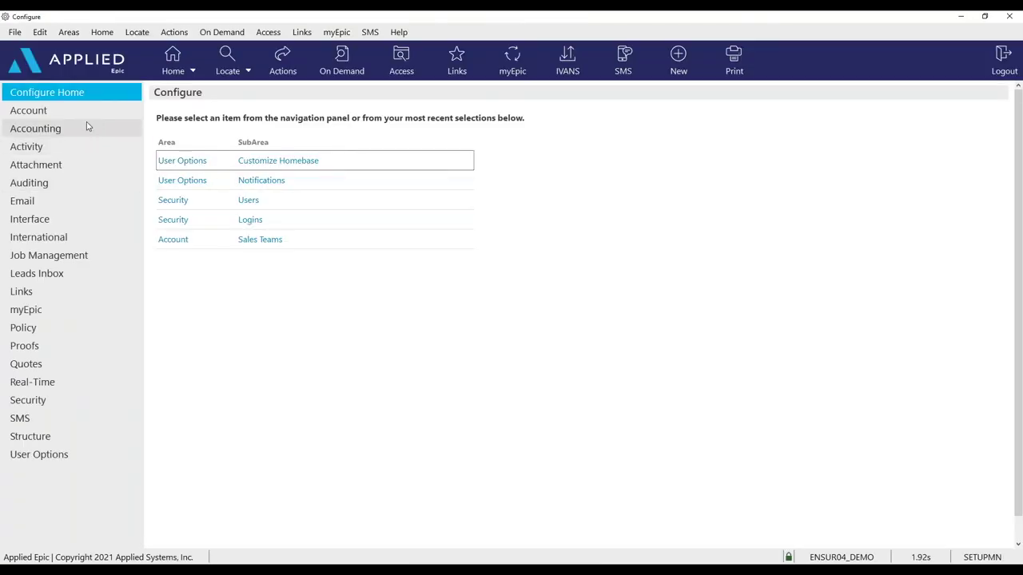
pyautogui.click(89, 120)
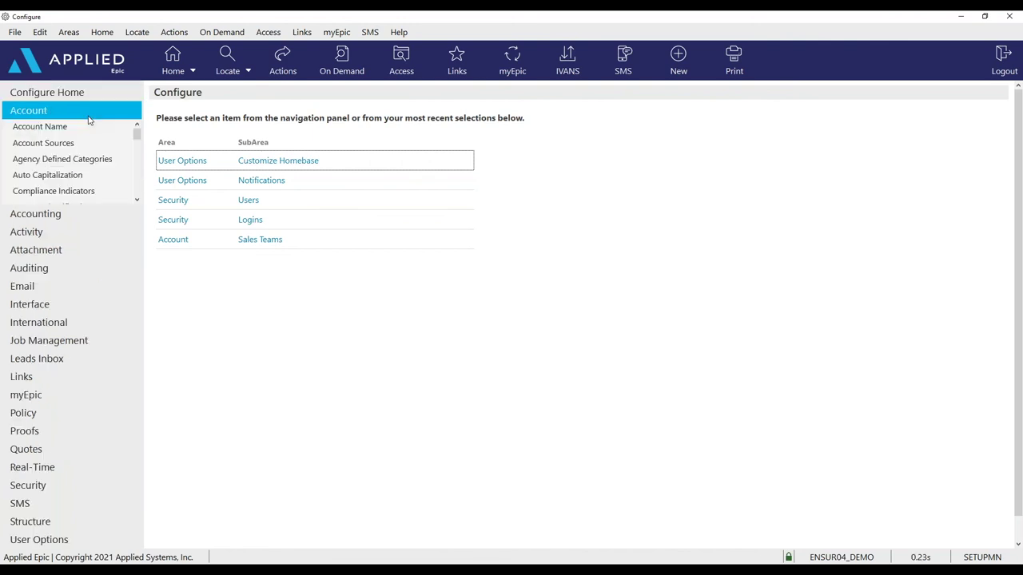
pyautogui.moveTo(136, 136); pyautogui.dragTo(136, 179)
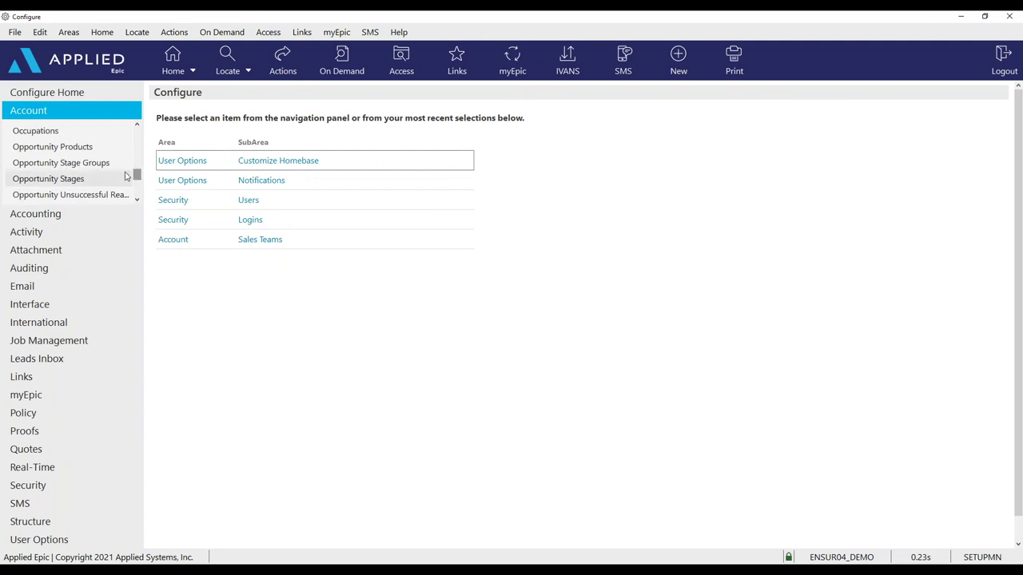
pyautogui.click(86, 154)
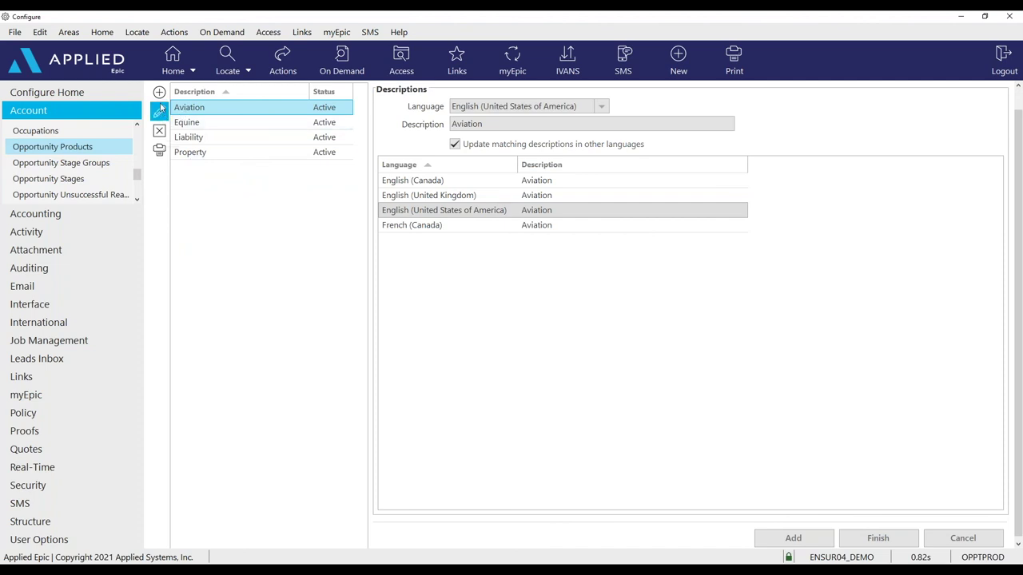
# Start a new opportunity product to view its description fields, and discard the blank entry.
pyautogui.click(159, 93)
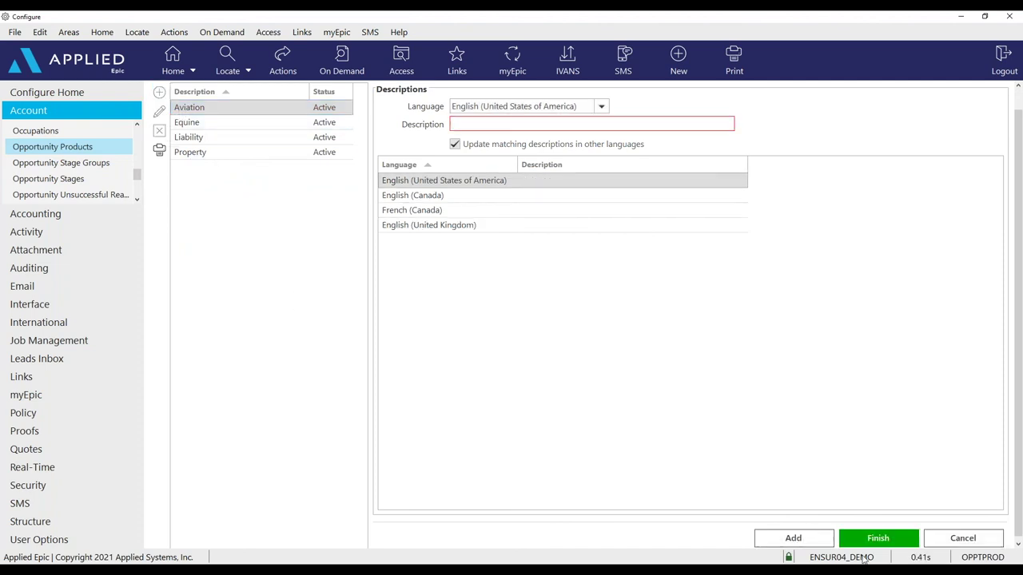
pyautogui.click(945, 543)
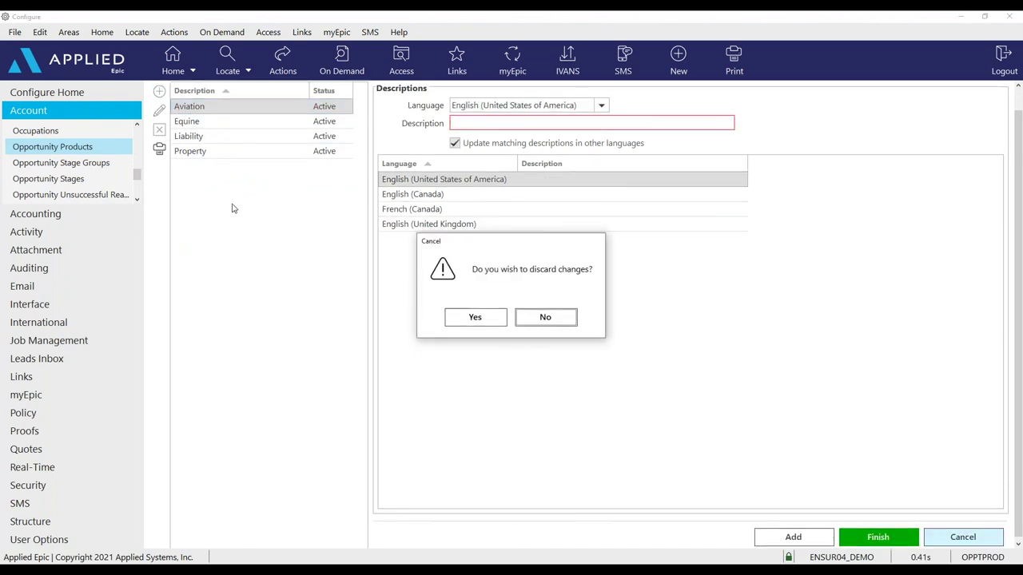
pyautogui.click(475, 318)
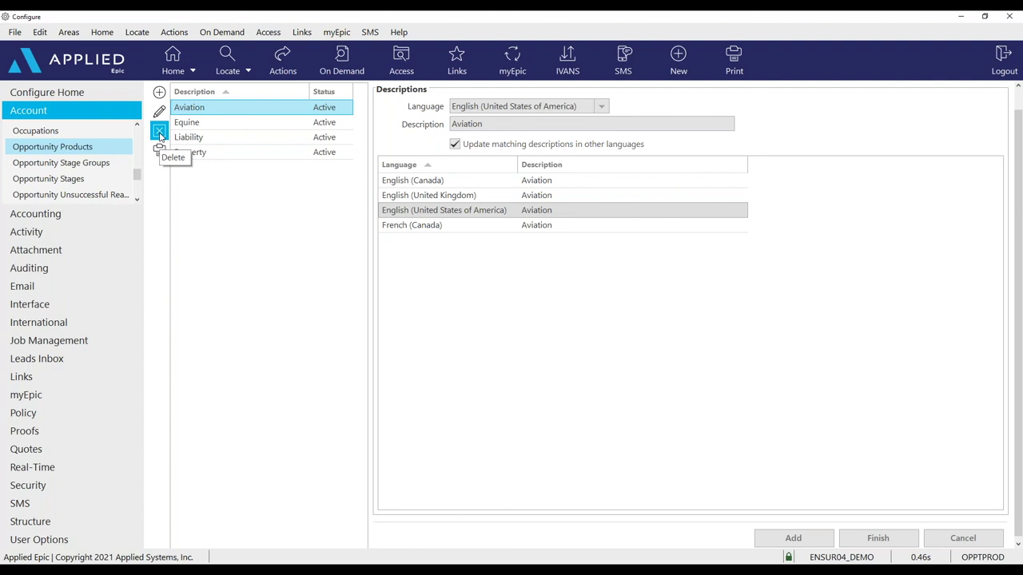
# Review the stages included in the Opportunity Stage Groups Benefits, CL - New Business, PL - New Business and Default Group.
pyautogui.click(104, 164)
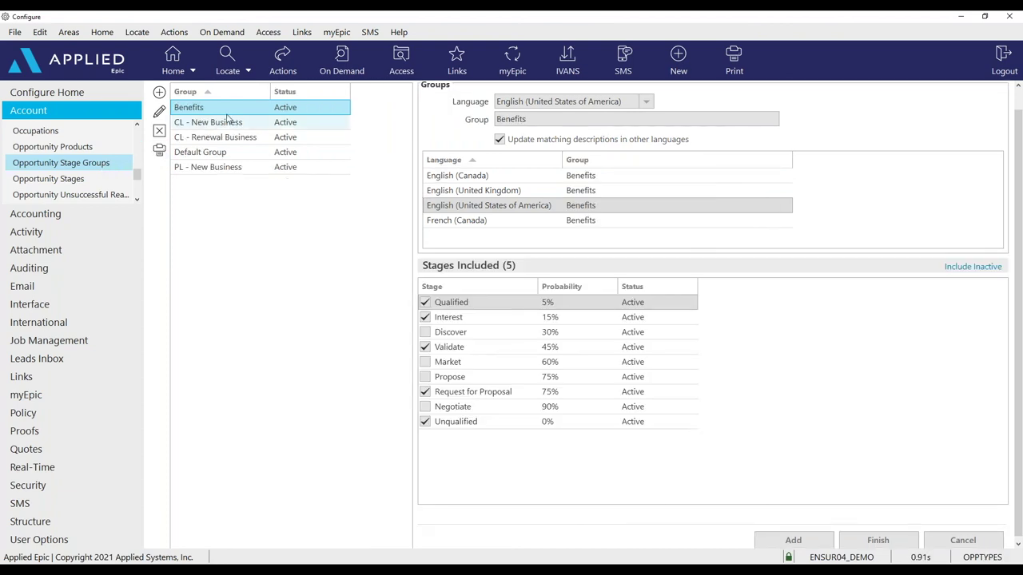
pyautogui.click(228, 126)
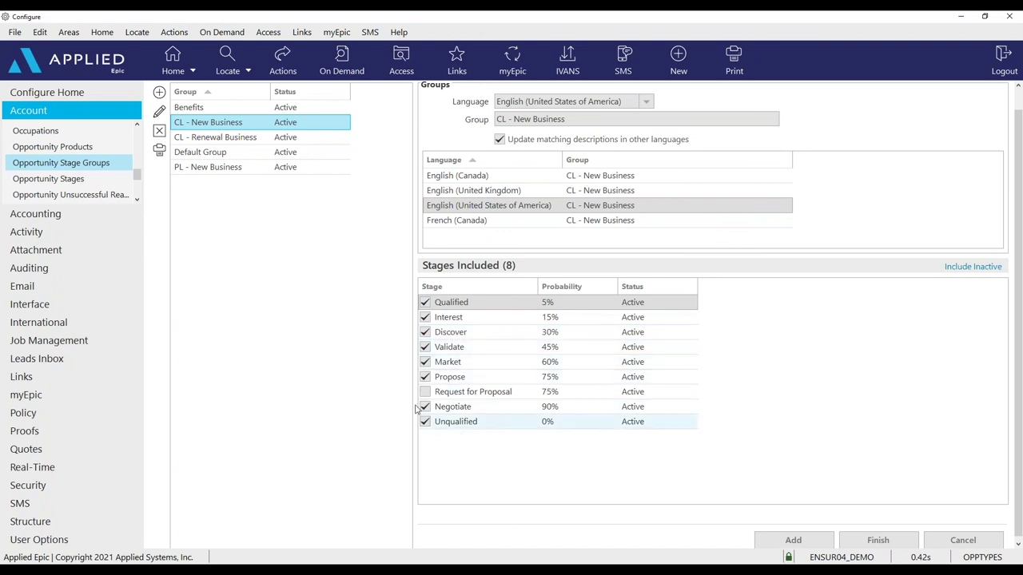
pyautogui.click(209, 171)
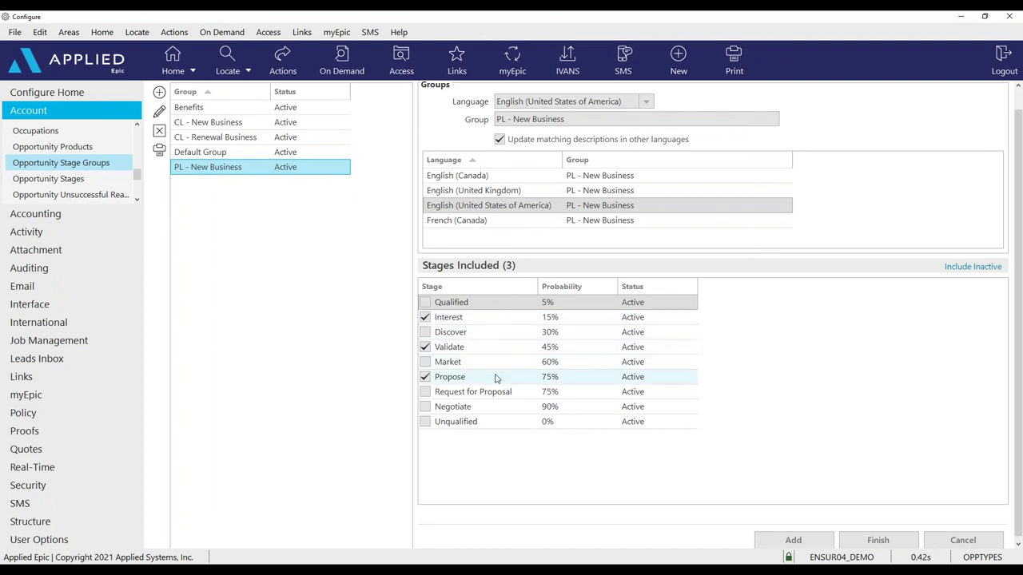
pyautogui.click(273, 155)
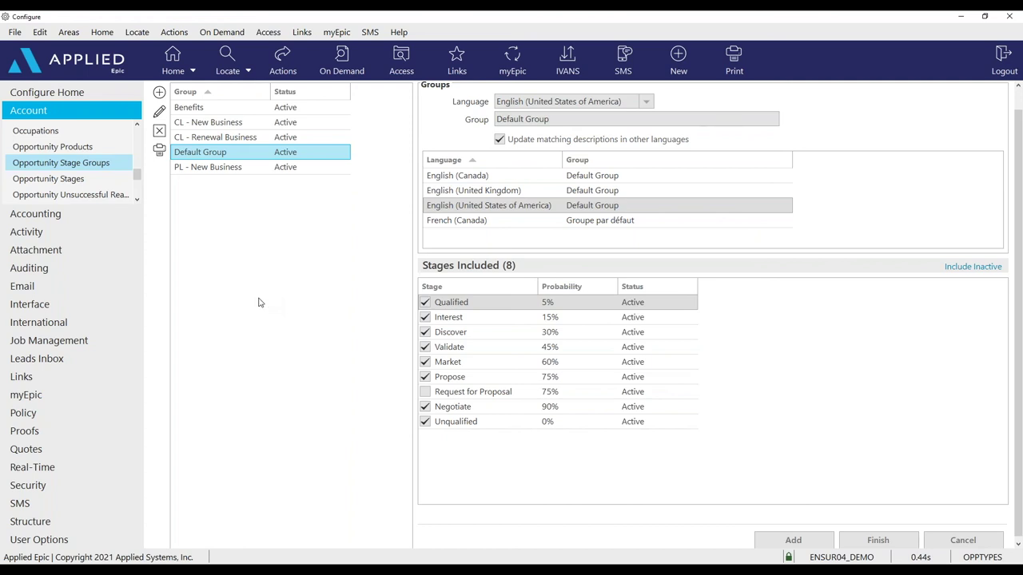
# Examine the Opportunity Stages with their probabilities and the fields for a new stage, discarding the blank entry.
pyautogui.click(78, 182)
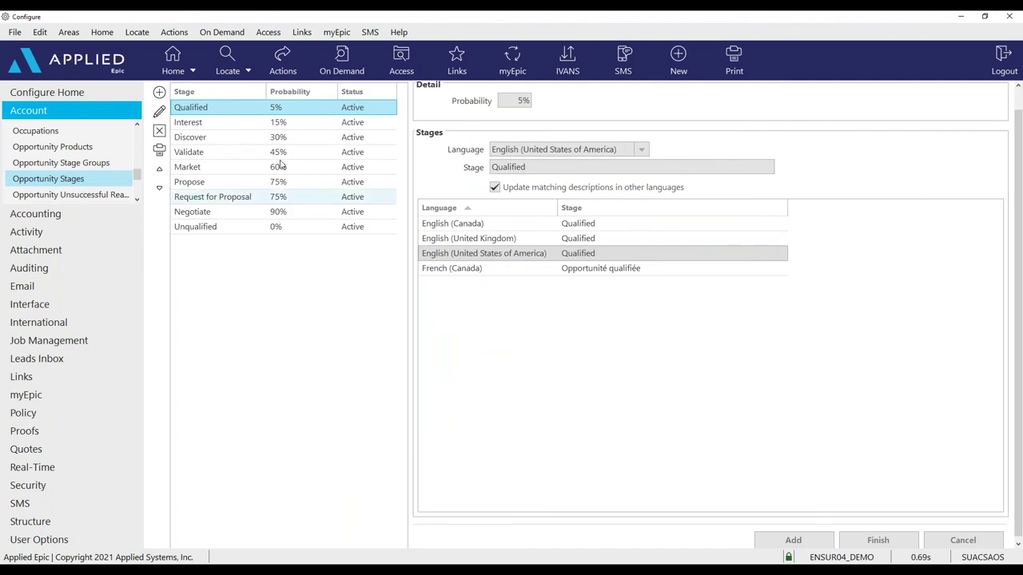
pyautogui.click(161, 93)
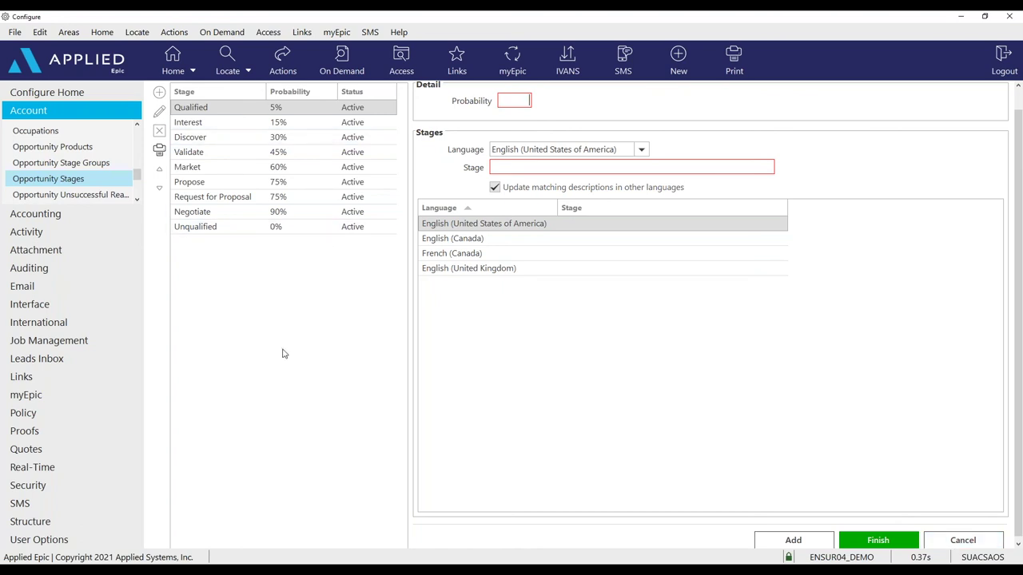
pyautogui.click(954, 544)
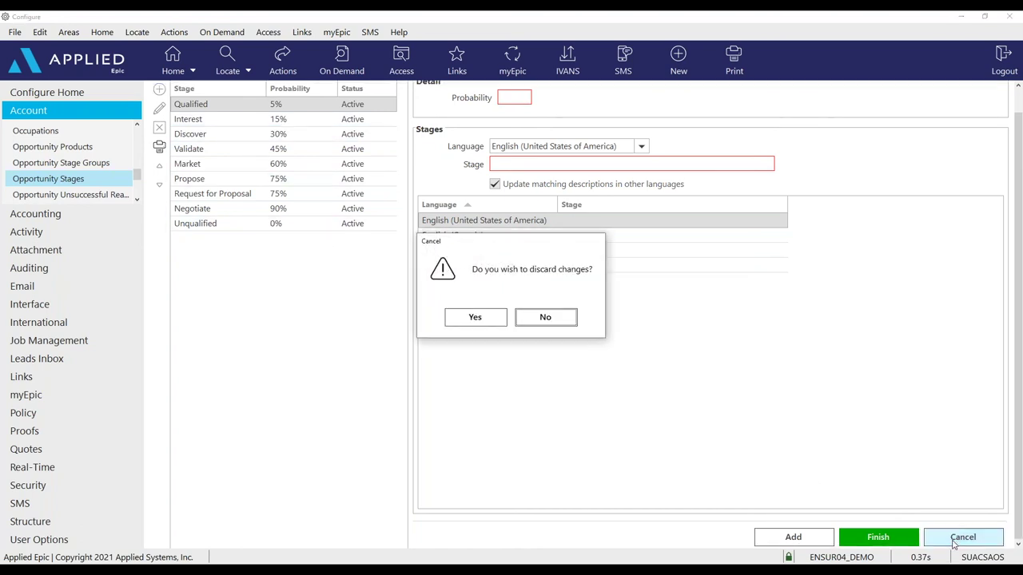
pyautogui.click(482, 319)
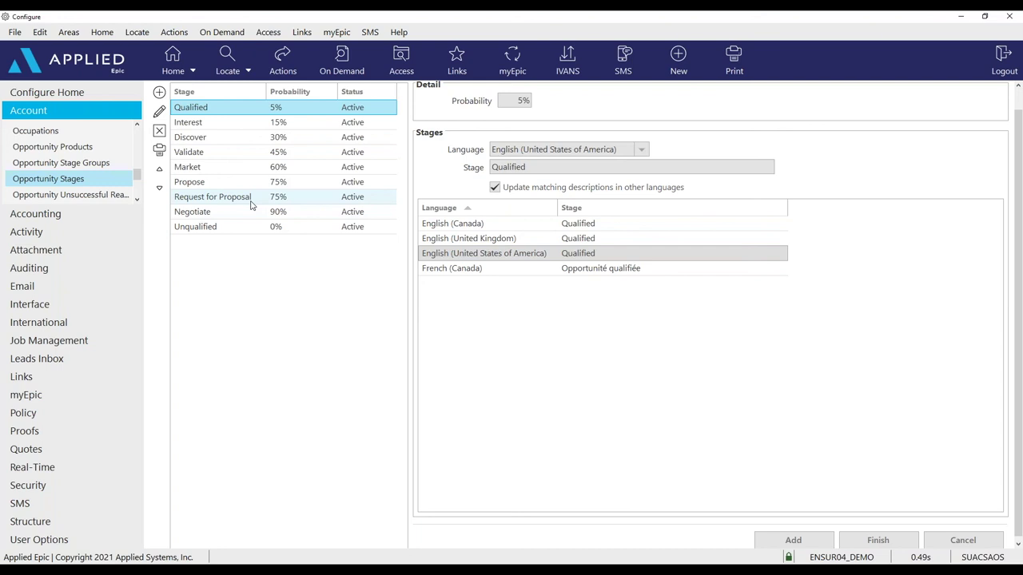
# Review the configured Opportunity Unsuccessful Reasons and Sales Teams, and check the remaining account configuration items.
pyautogui.click(137, 199)
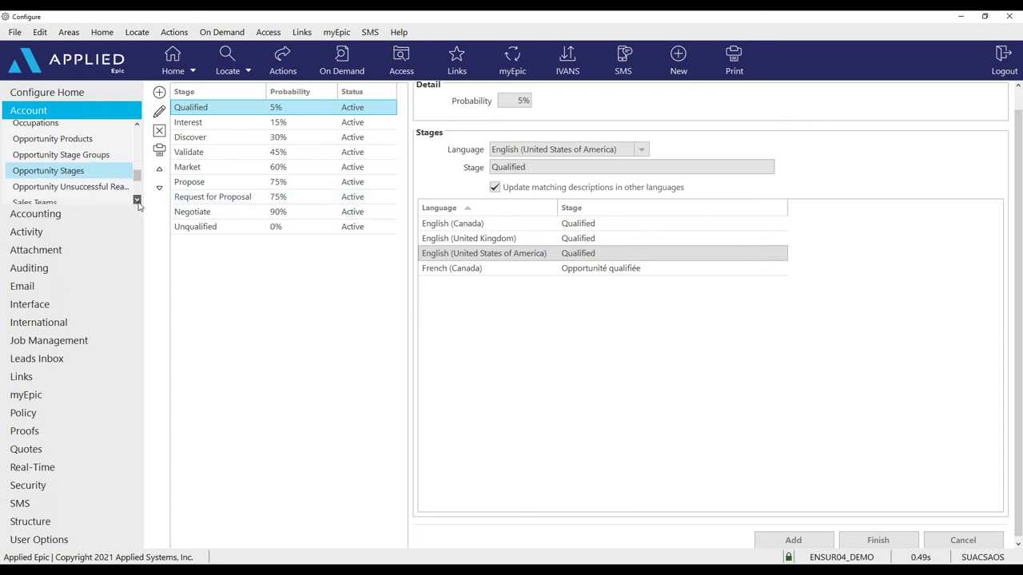
pyautogui.click(97, 187)
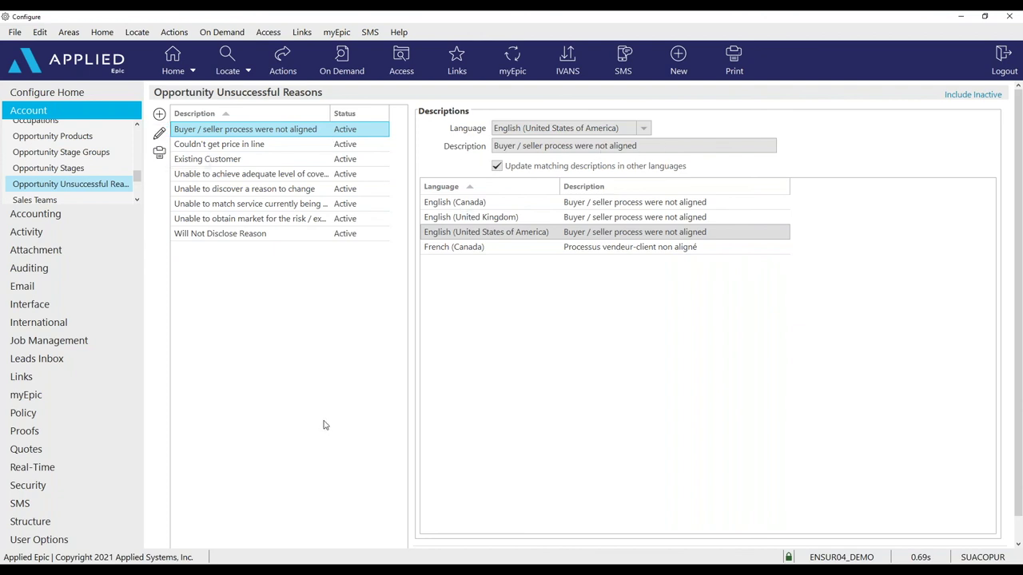
pyautogui.click(84, 203)
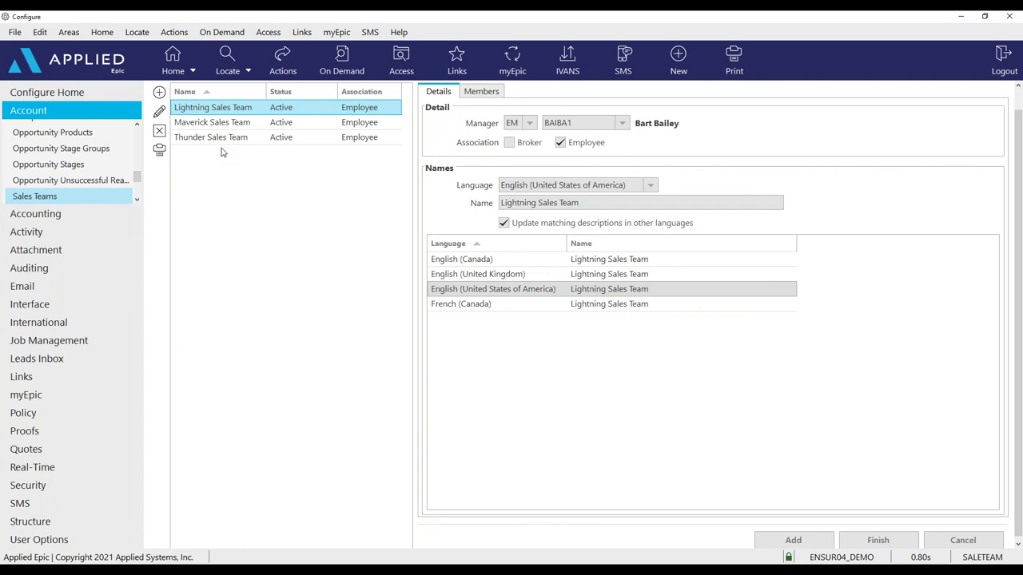
pyautogui.click(137, 200)
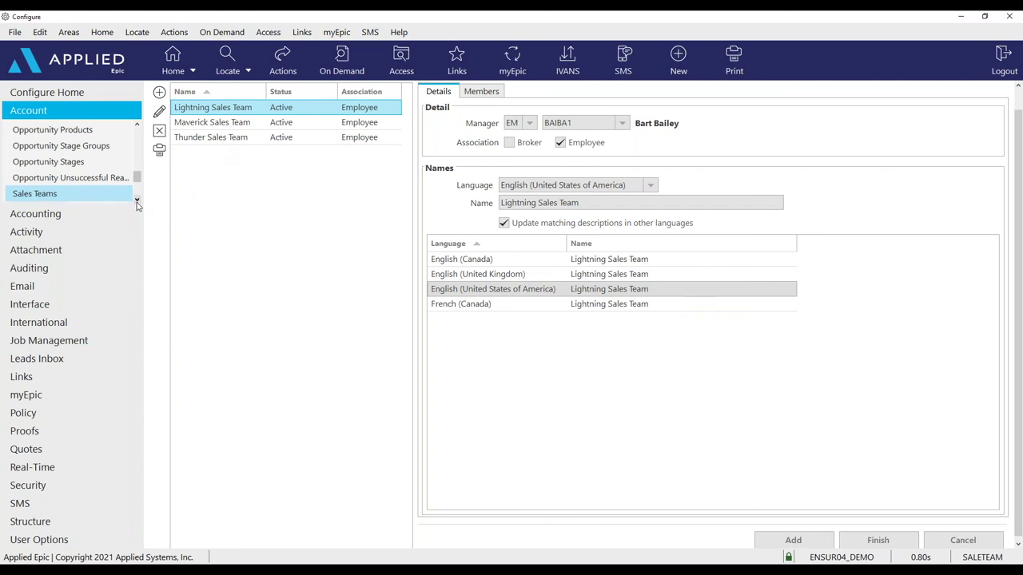
pyautogui.click(137, 200)
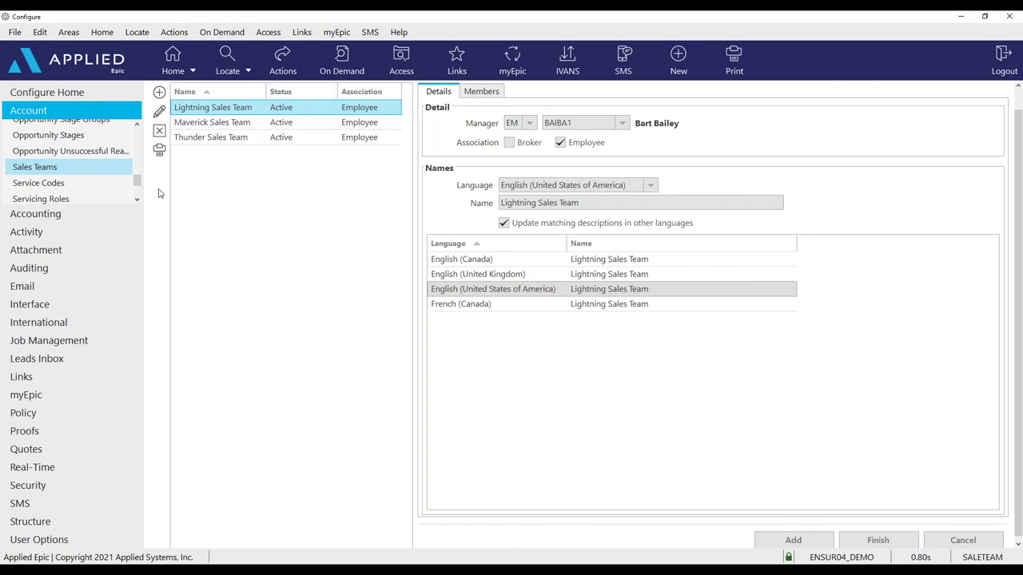
pyautogui.scroll(-1, 91, 532)
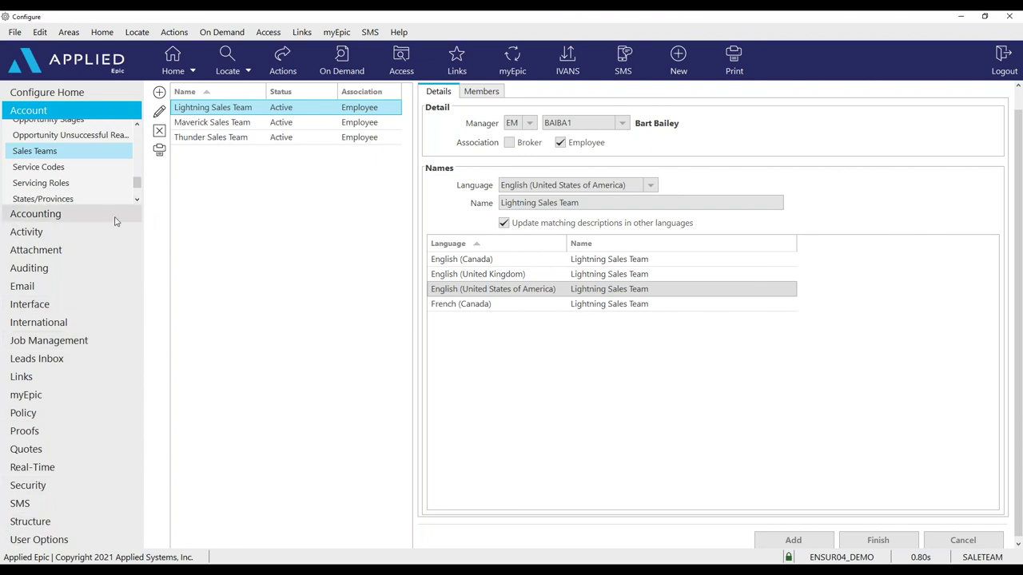
# Open Customize Homebase in the User Options configuration and examine the areas to display.
pyautogui.click(112, 542)
pyautogui.scroll(-2, 138, 515)
pyautogui.moveTo(138, 516); pyautogui.dragTo(137, 483)
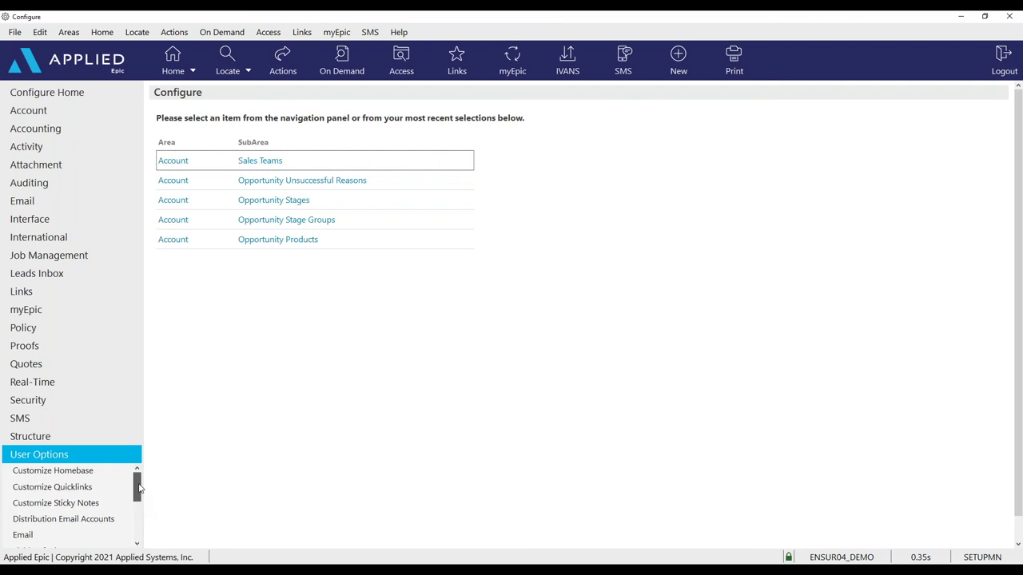
pyautogui.click(77, 473)
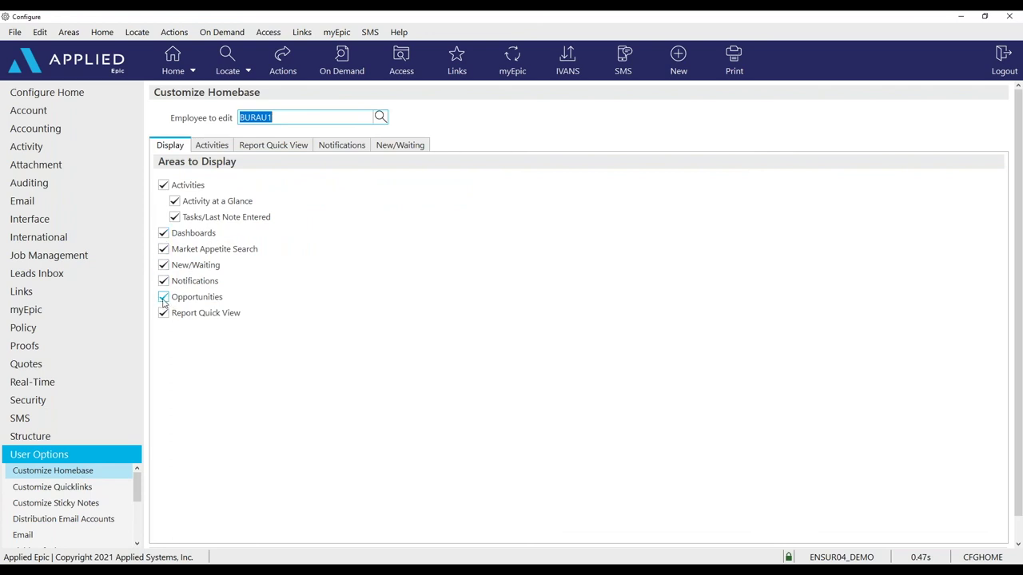
# Go to the home screen and back out of the Combined Sales details to the full dashboards overview.
pyautogui.click(173, 59)
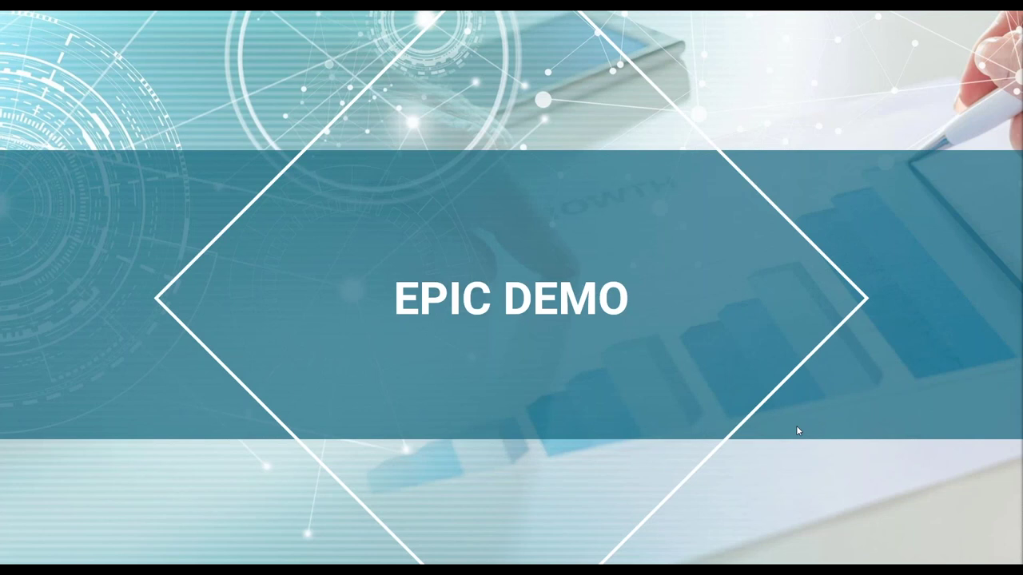
pyautogui.hotkey('alt', 'Tab')
pyautogui.hotkey('alt', 'Tab')
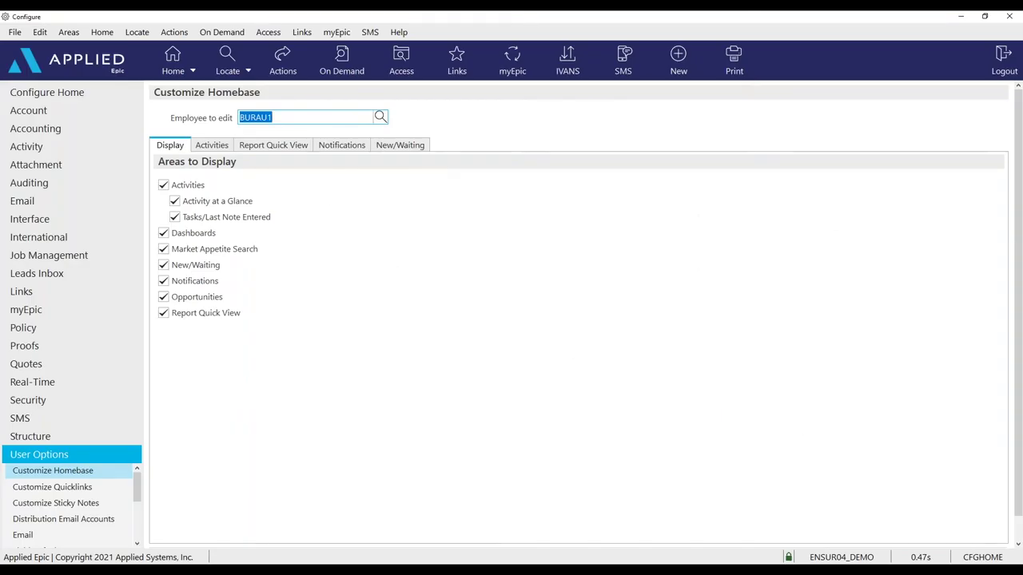
pyautogui.click(165, 62)
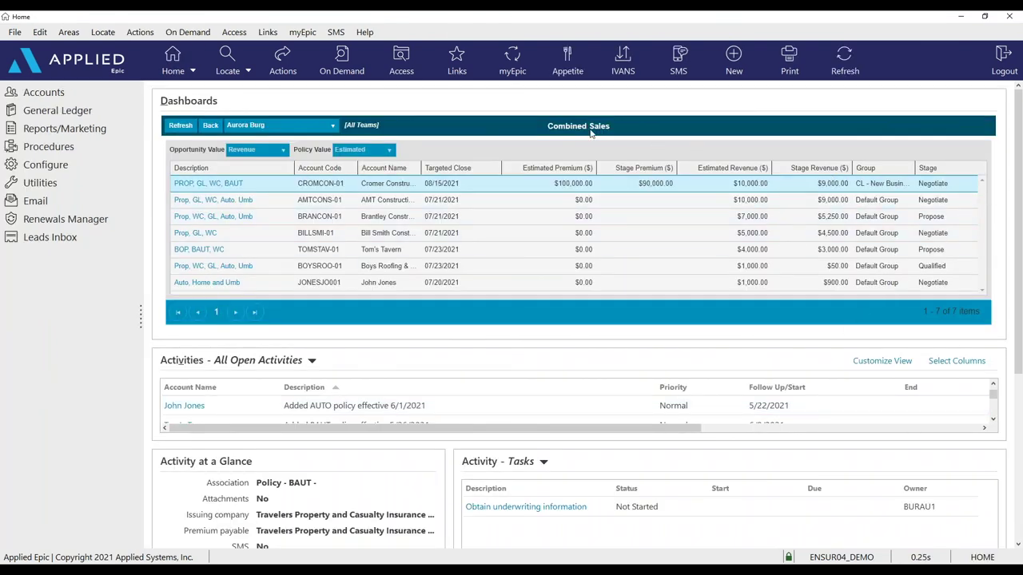
pyautogui.click(211, 125)
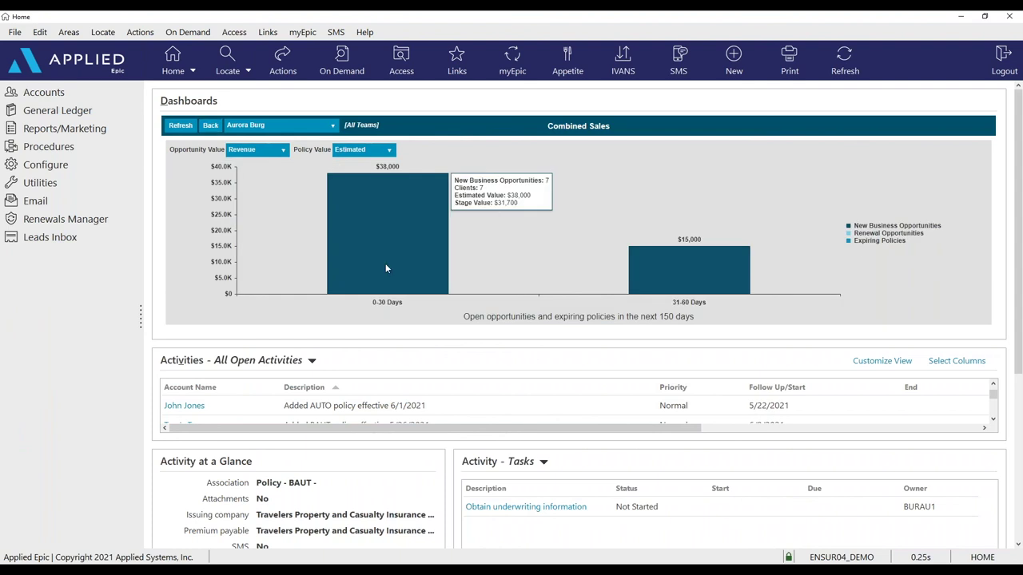
pyautogui.click(211, 126)
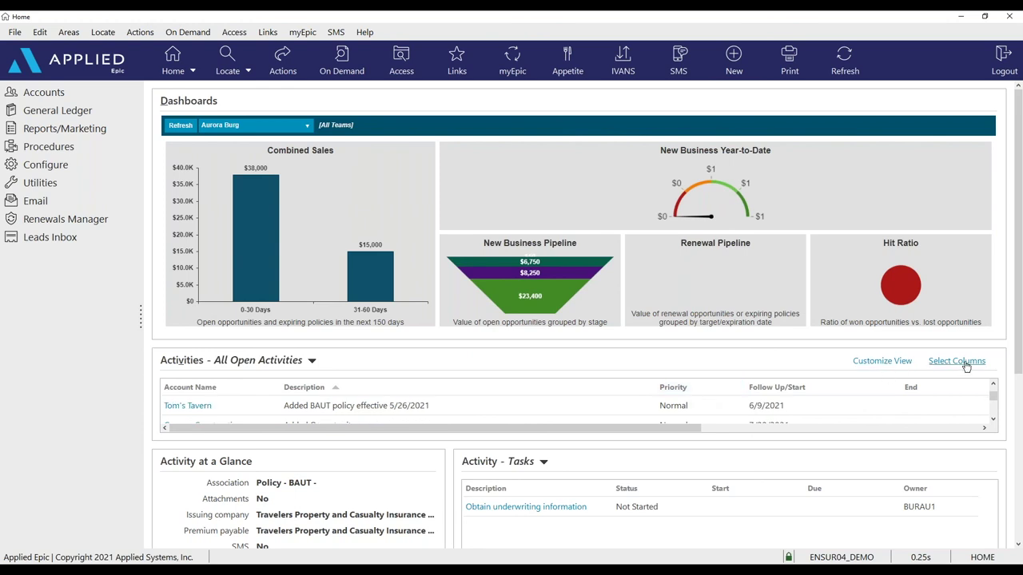
# Examine the home screen's Opportunities area and its available time ranges without changing the current one.
pyautogui.moveTo(1011, 369); pyautogui.dragTo(1008, 489)
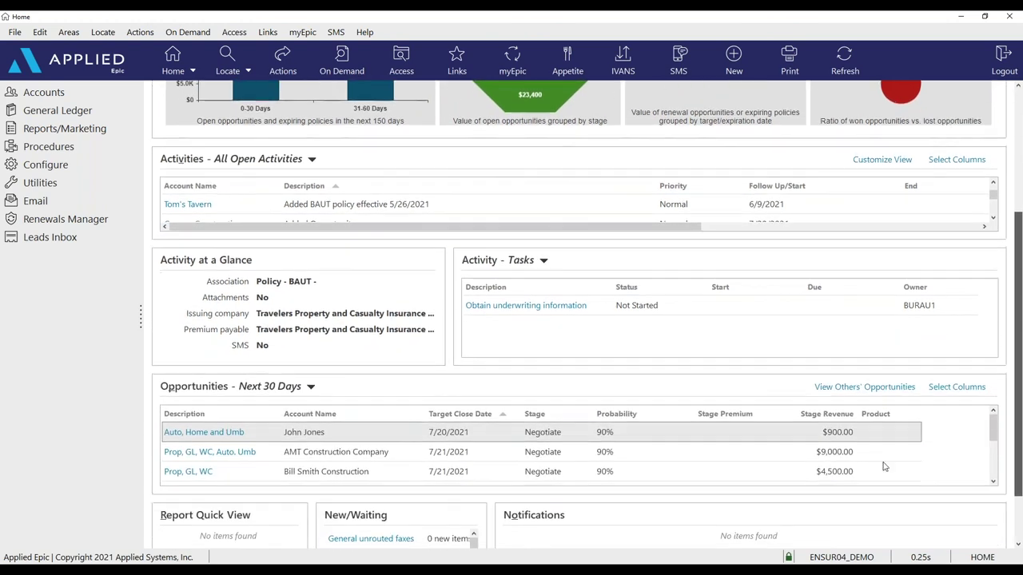
pyautogui.click(311, 387)
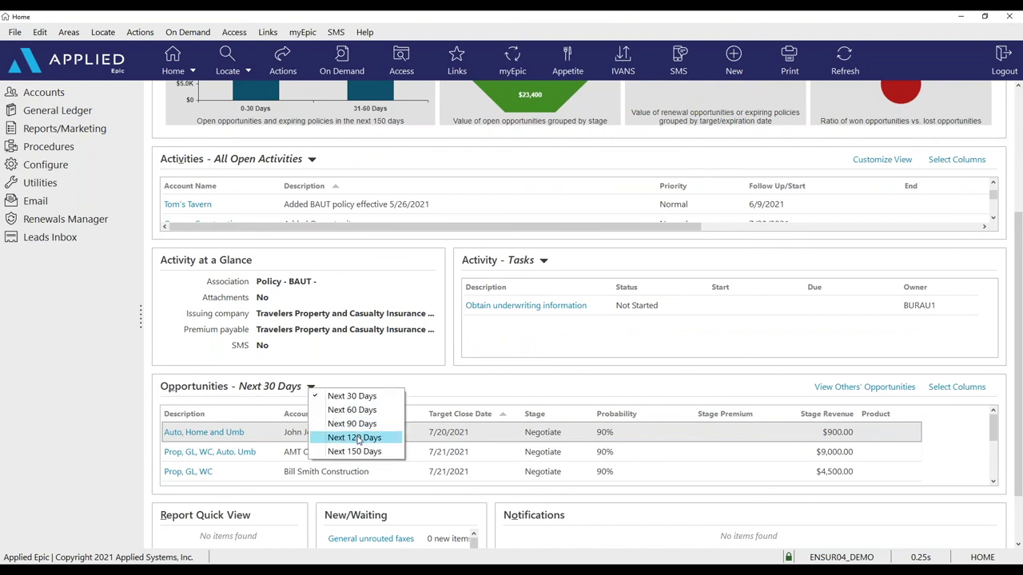
pyautogui.click(520, 391)
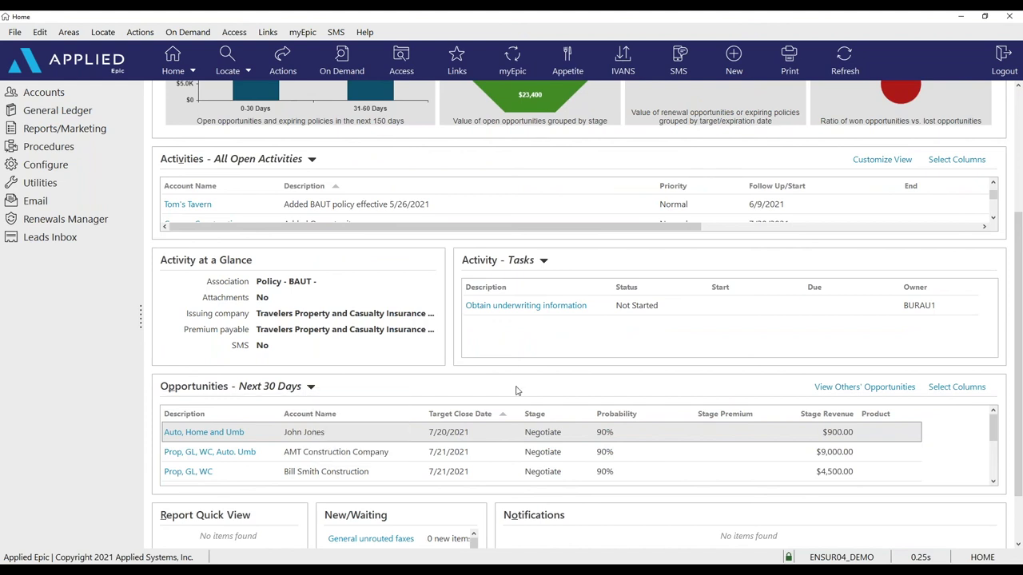
# Look over the home dashboards again and return to the Customize Homebase configuration.
pyautogui.scroll(3, 516, 390)
pyautogui.scroll(1, 515, 390)
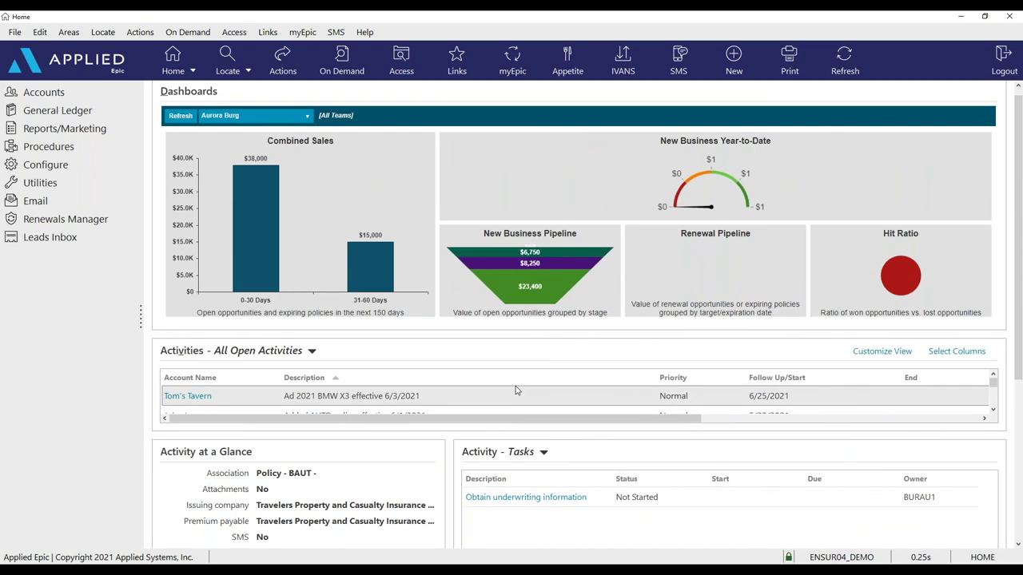
pyautogui.click(192, 69)
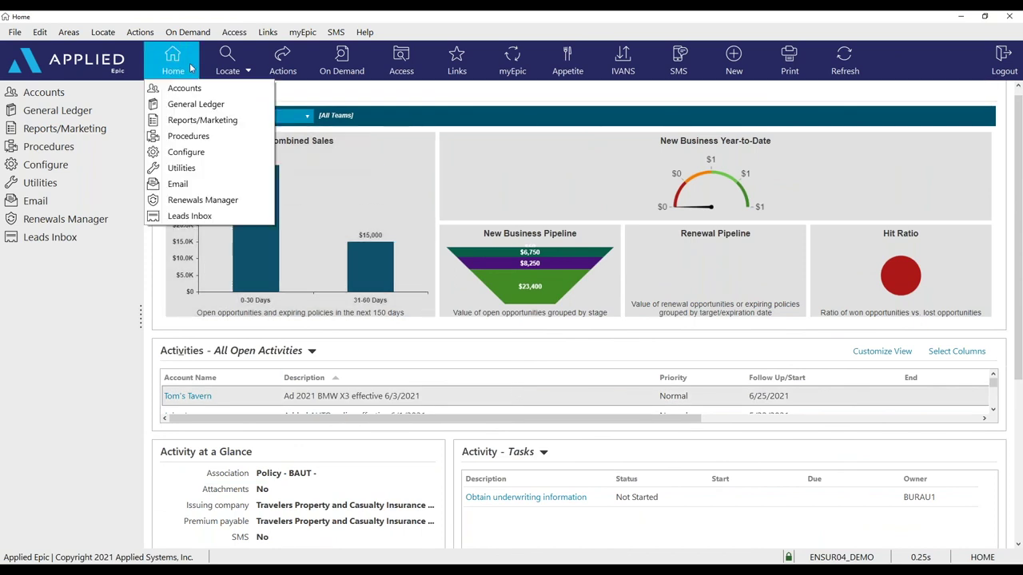
pyautogui.click(188, 152)
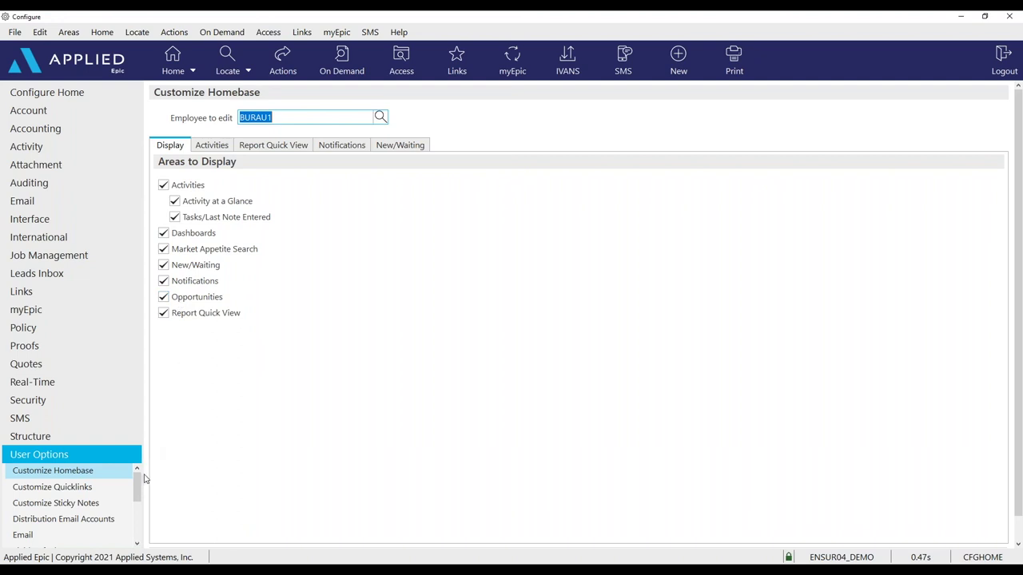
# Open the Opportunity Add Workflow for editing in the user's Field Defaults configuration.
pyautogui.click(138, 543)
pyautogui.click(137, 544)
pyautogui.click(138, 543)
pyautogui.click(137, 544)
pyautogui.click(138, 543)
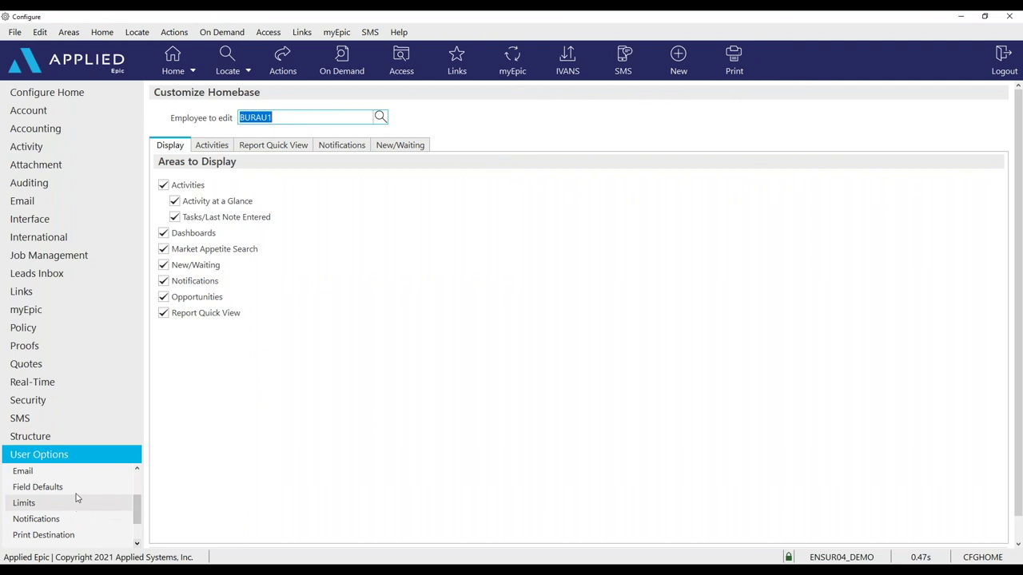
pyautogui.click(76, 495)
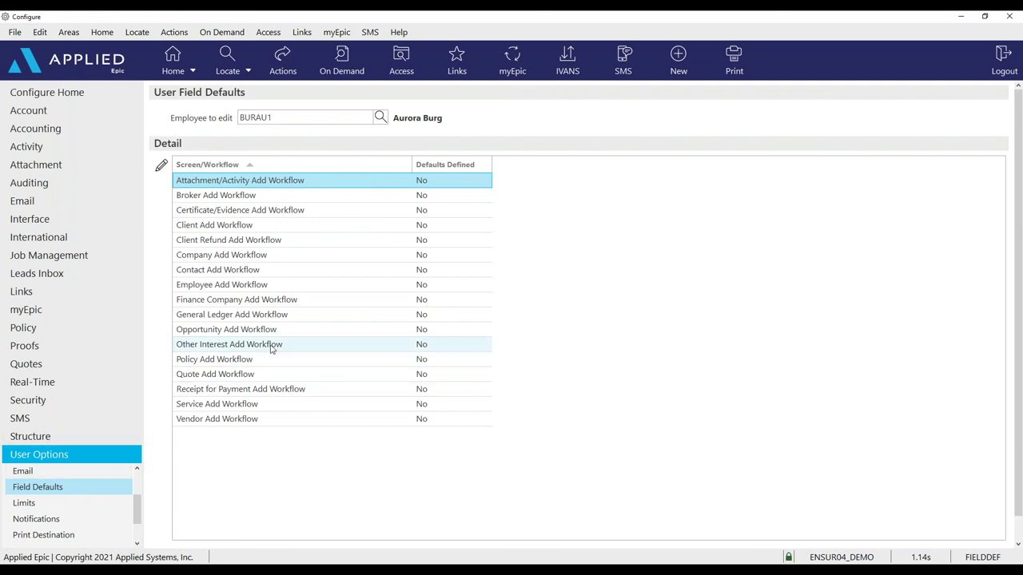
pyautogui.click(302, 332)
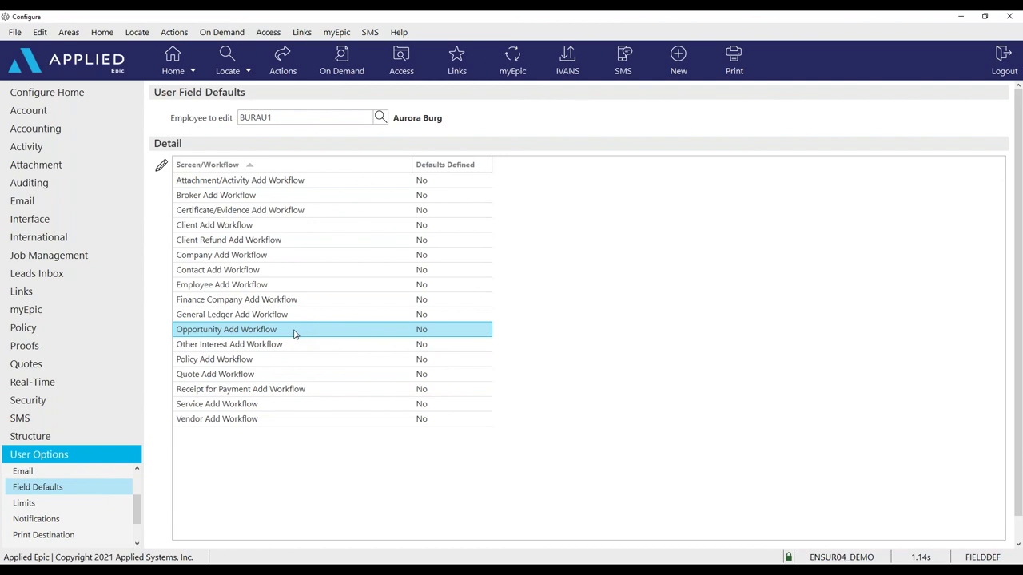
pyautogui.click(162, 166)
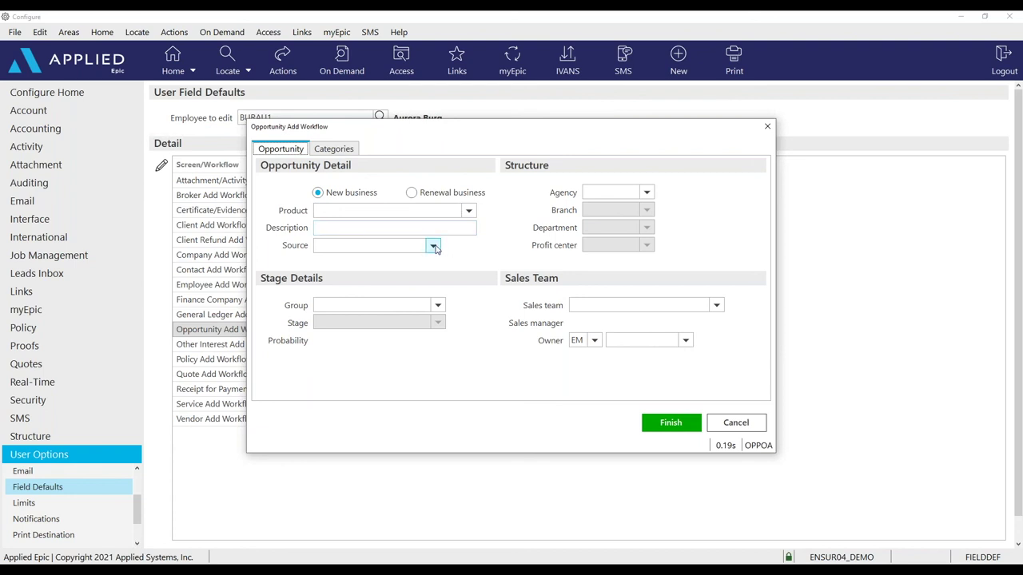
# Set the default structure to agency INS, branch KEN, department CL and profit center CL-L.
pyautogui.click(648, 195)
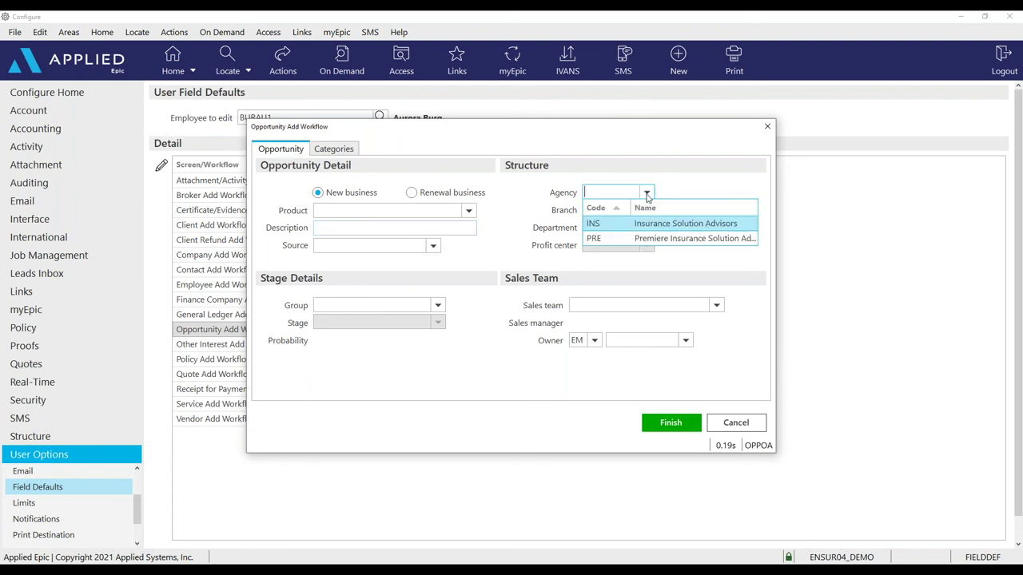
pyautogui.click(647, 223)
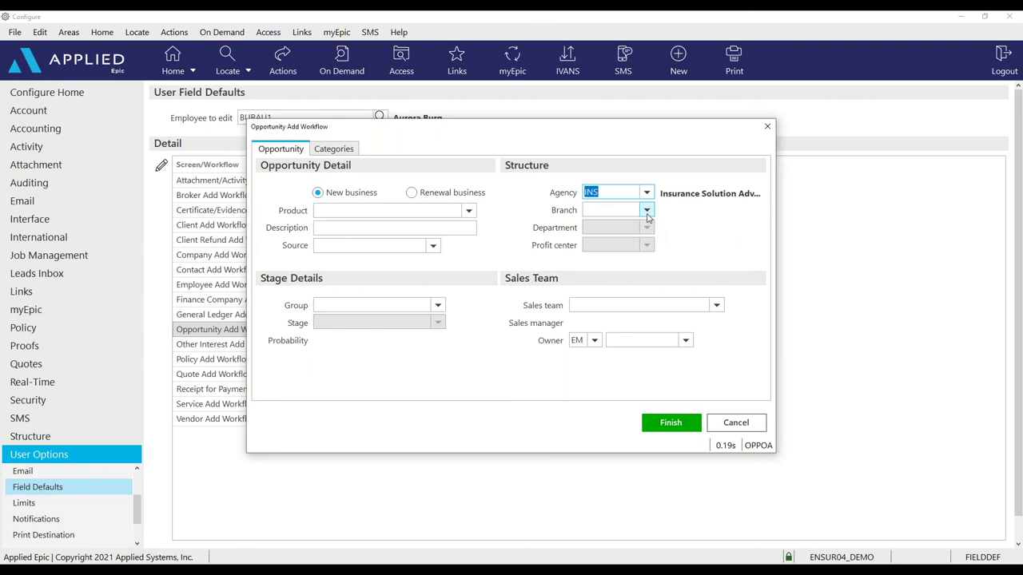
pyautogui.click(647, 211)
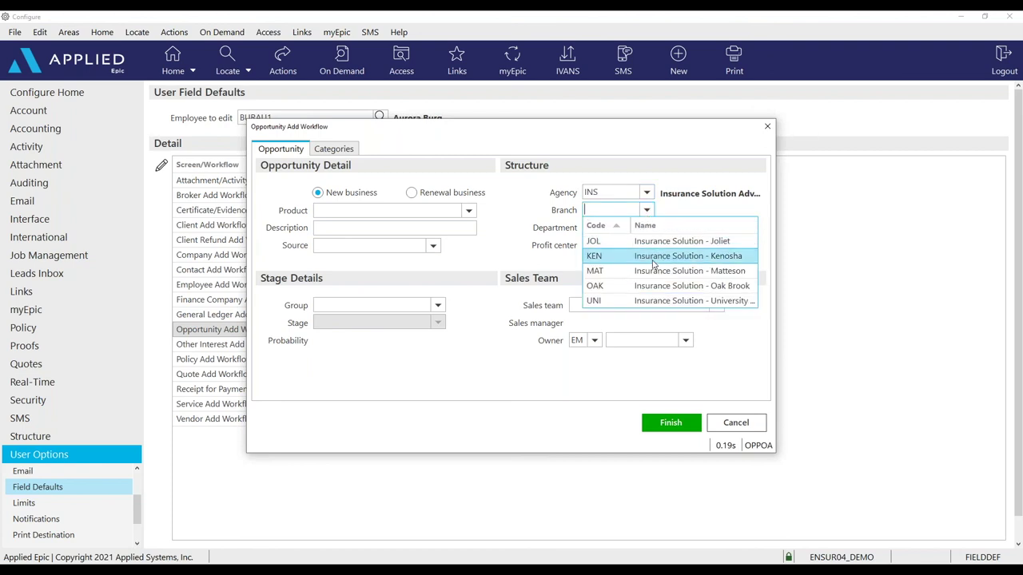
pyautogui.click(654, 254)
pyautogui.click(647, 228)
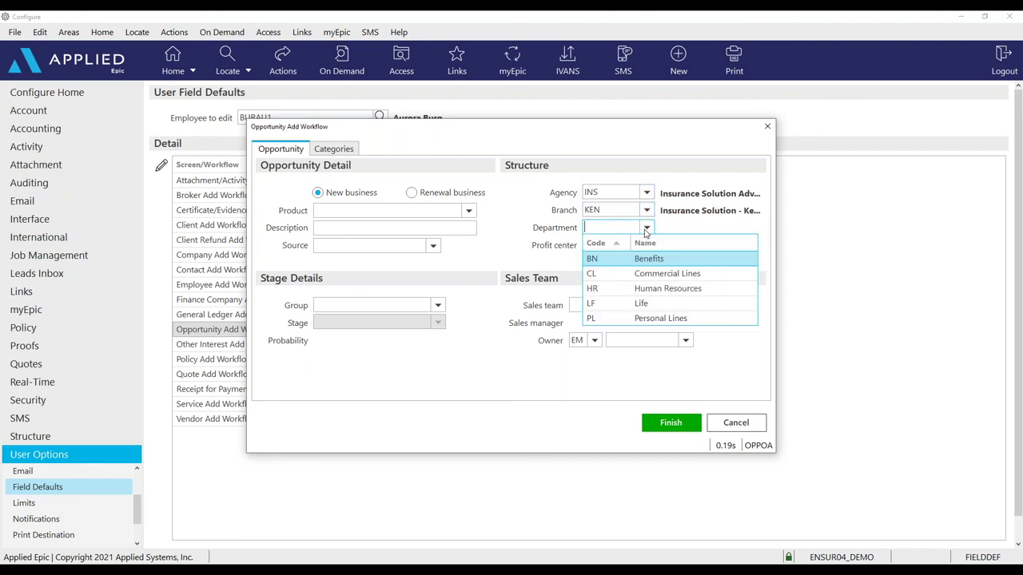
pyautogui.click(647, 276)
pyautogui.click(646, 246)
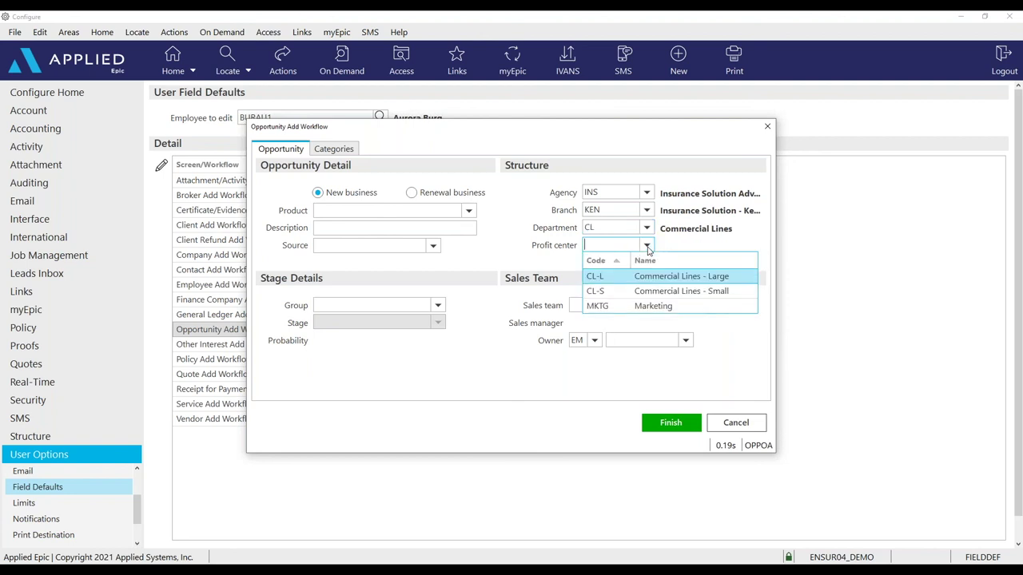
pyautogui.click(649, 277)
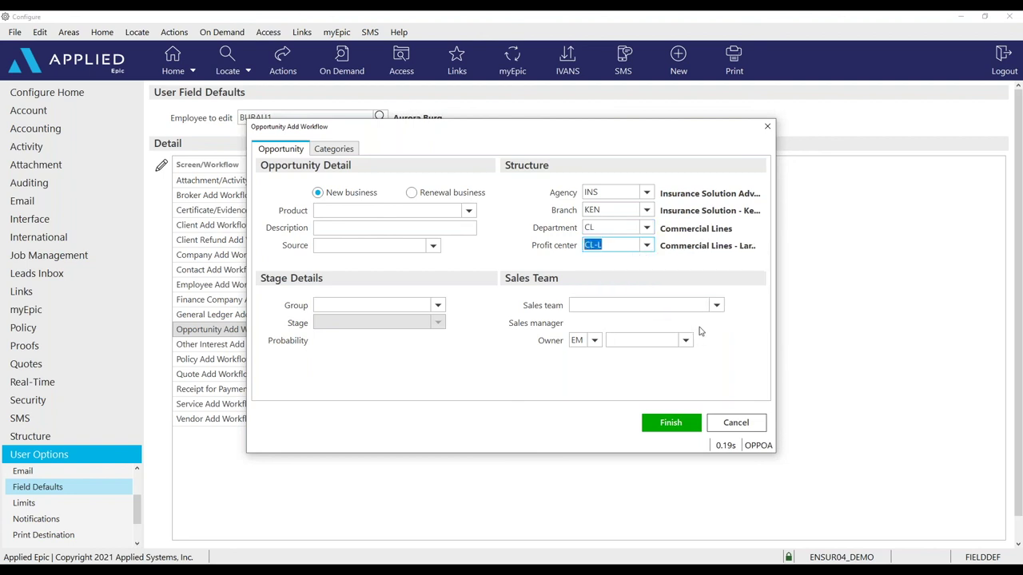
# Set the default stage group to CL - New Business, choose Thunder Sales Team with the edited employee as owner, and save the defaults.
pyautogui.click(438, 305)
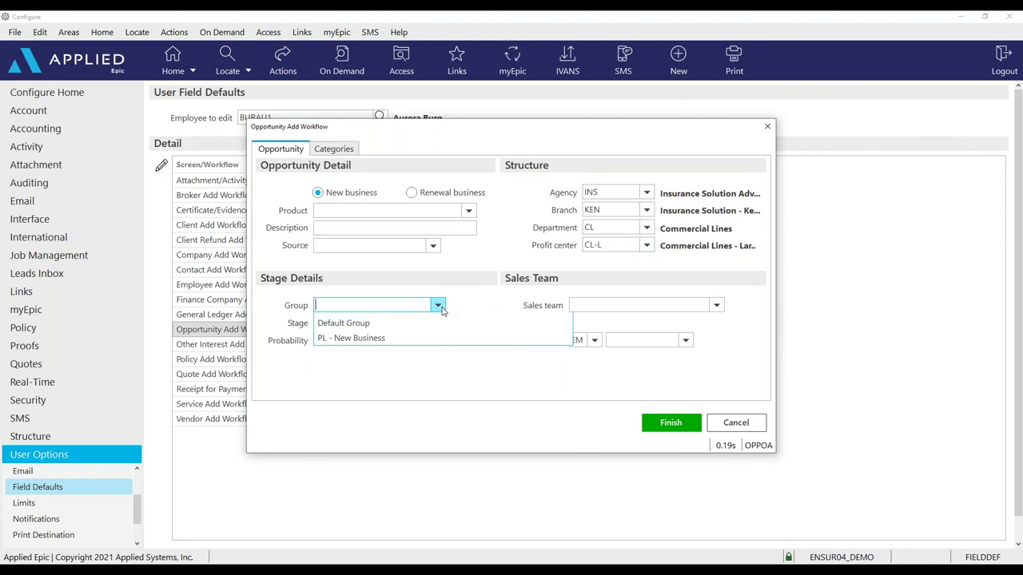
pyautogui.click(407, 352)
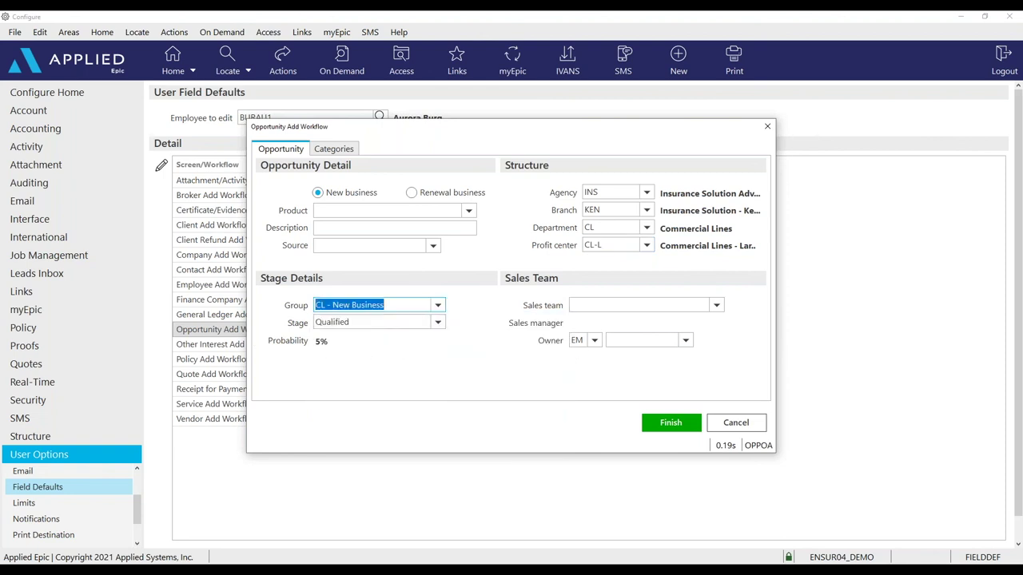
pyautogui.click(717, 305)
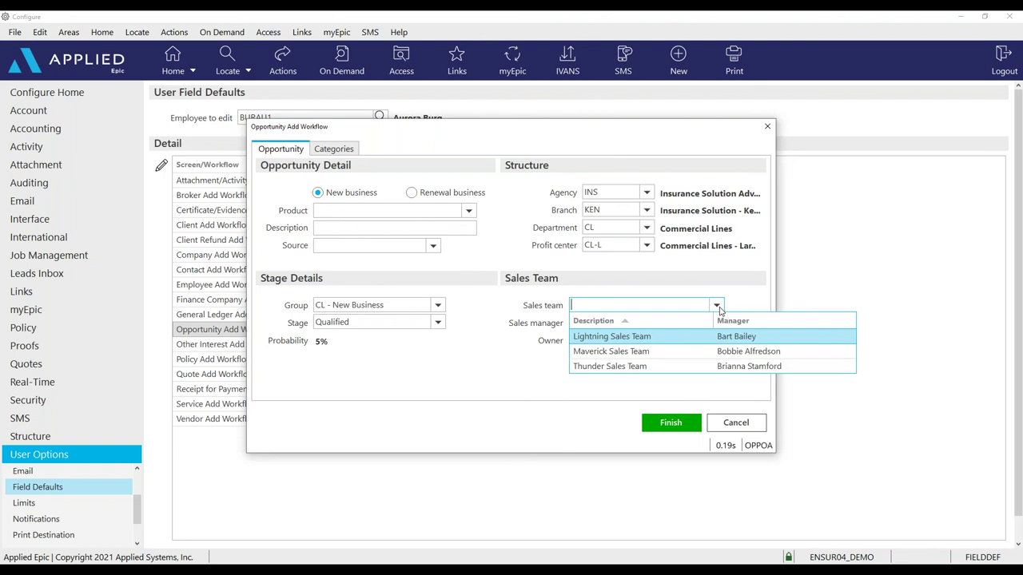
pyautogui.click(728, 367)
pyautogui.click(686, 342)
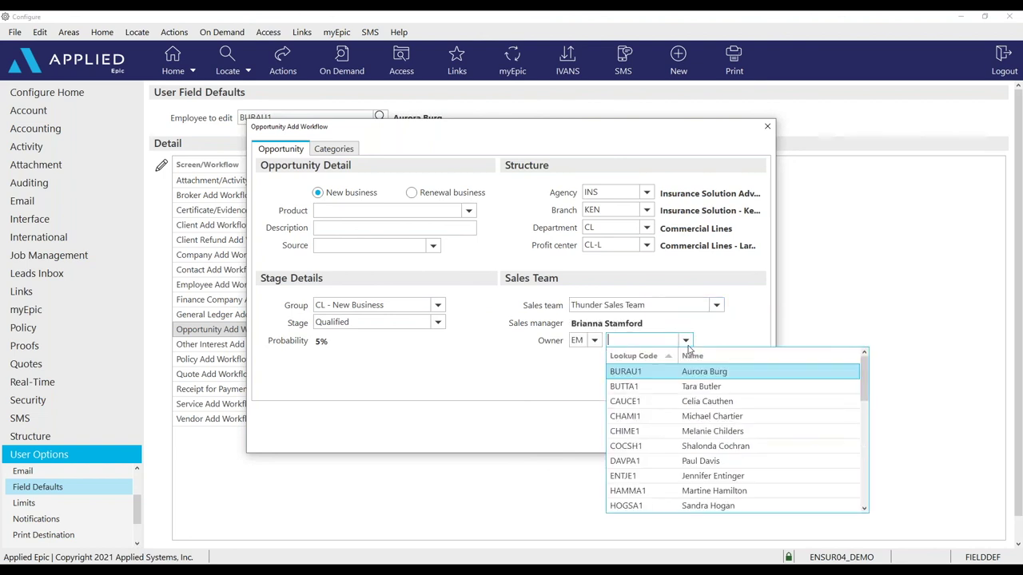
pyautogui.click(703, 372)
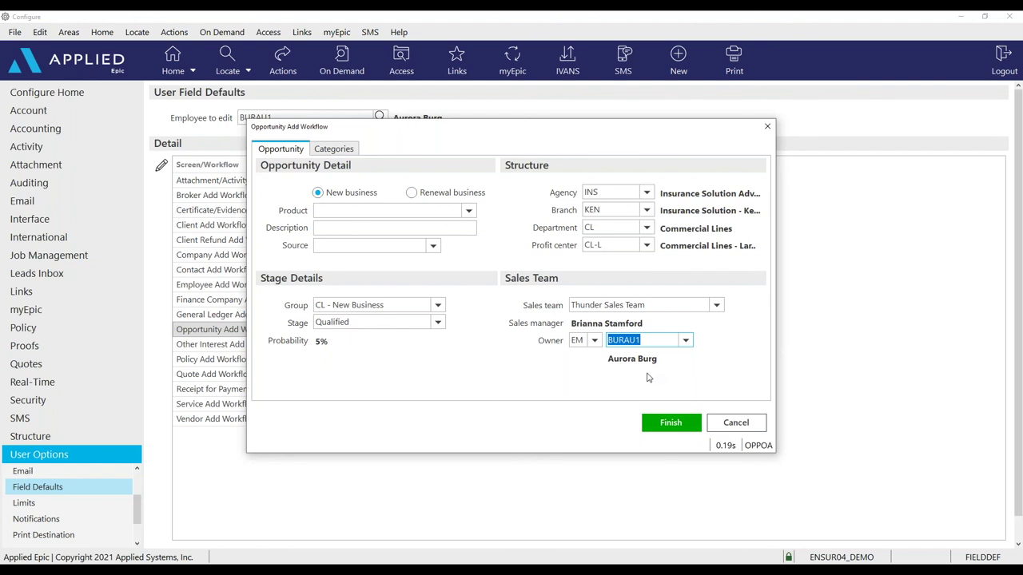
pyautogui.click(673, 426)
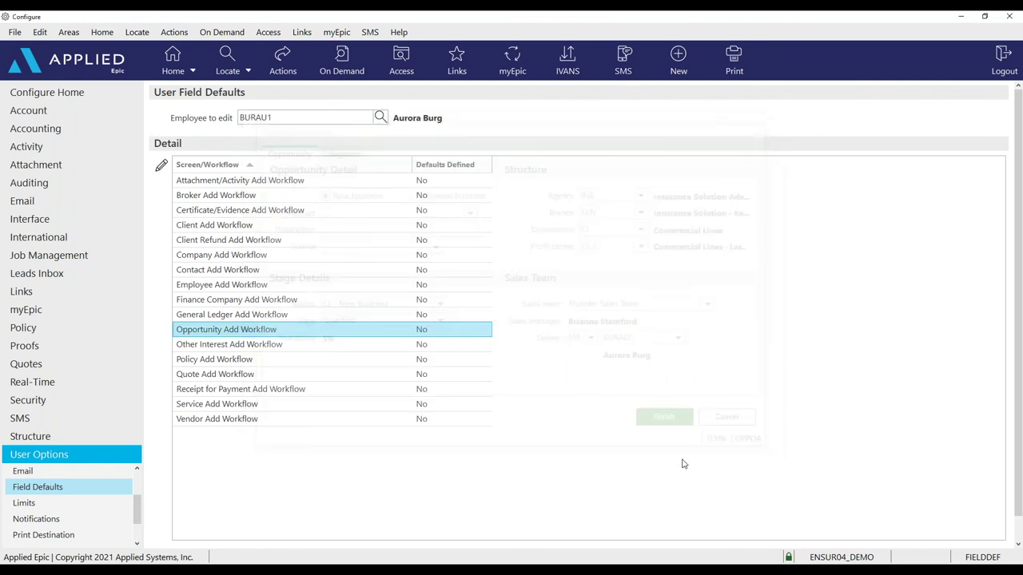
# Open the opportunities list of the Brantley Construction account.
pyautogui.click(248, 72)
pyautogui.click(682, 299)
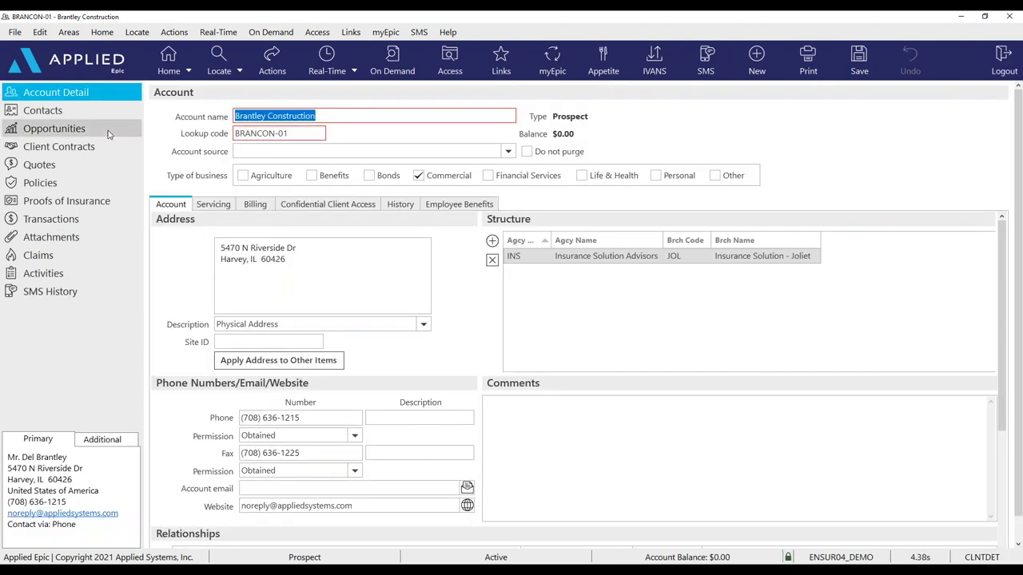
pyautogui.click(110, 135)
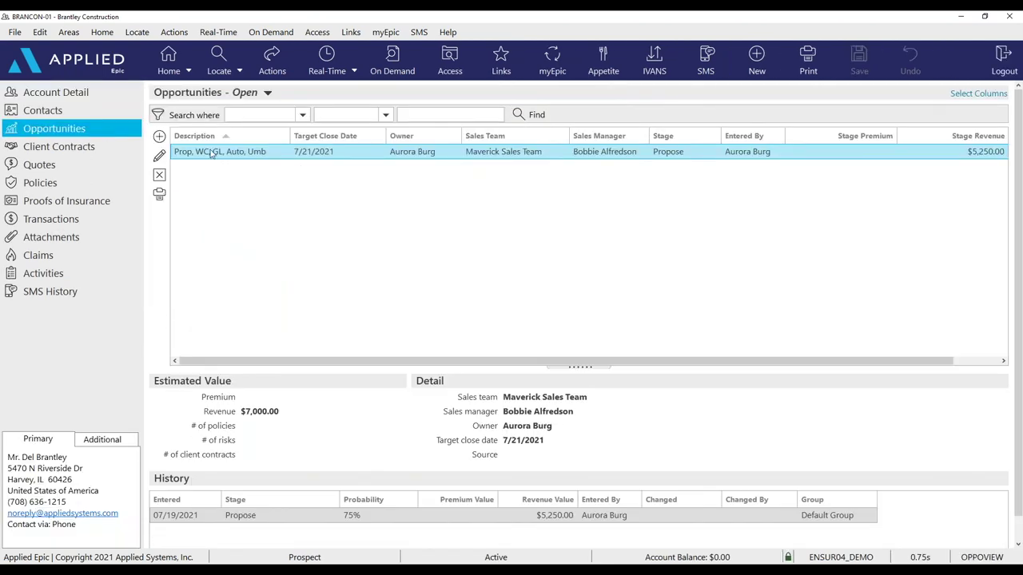
# Open a new opportunity form to examine its structure, sales team and stage fields, and leave it without saving.
pyautogui.click(160, 138)
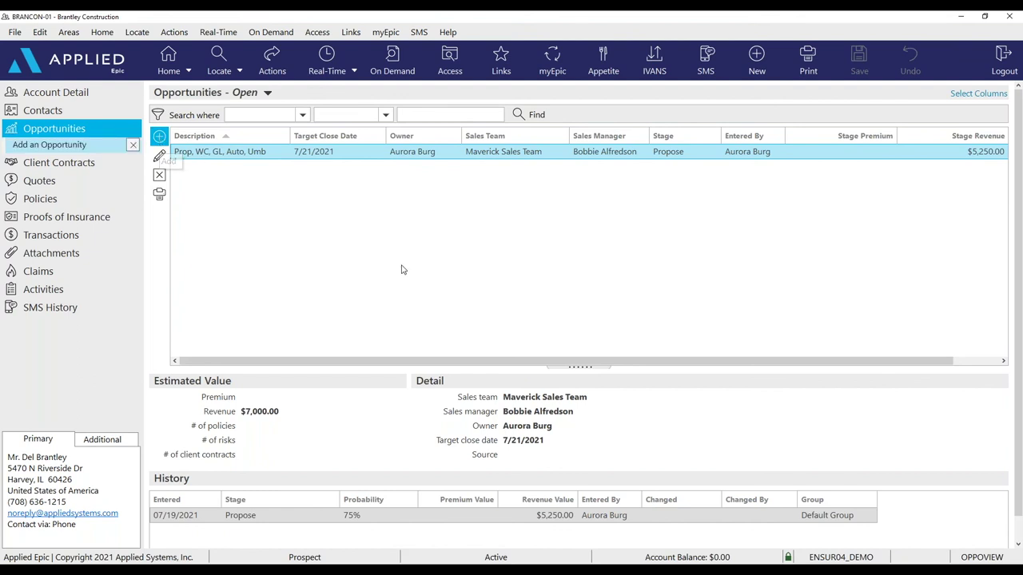
pyautogui.click(612, 121)
pyautogui.click(644, 213)
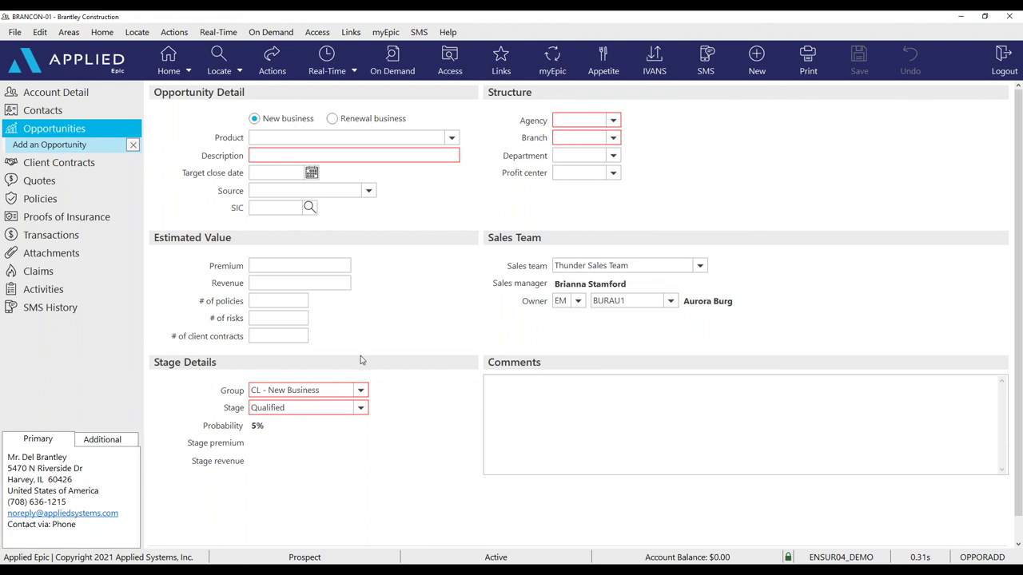
pyautogui.click(292, 170)
pyautogui.click(303, 283)
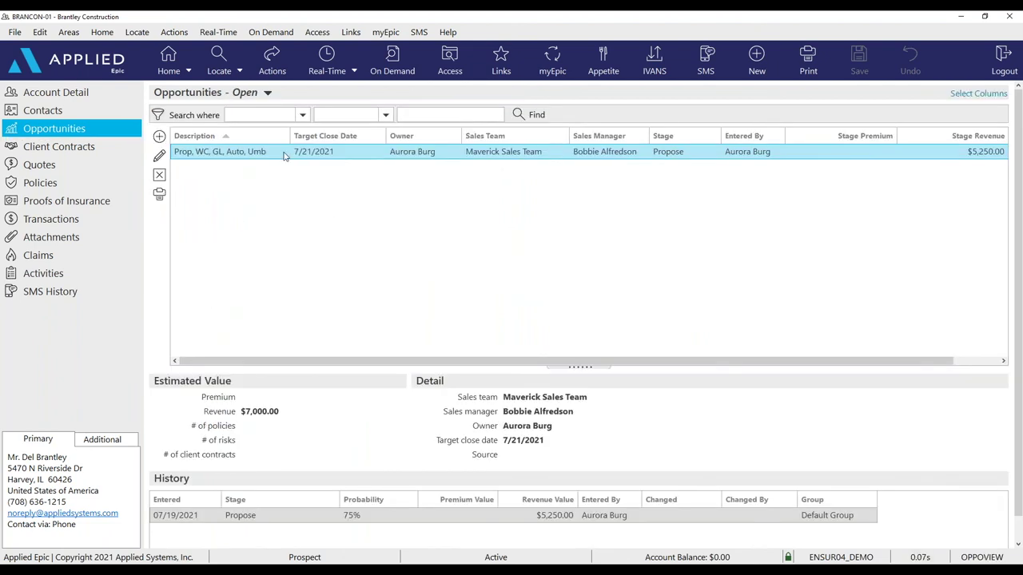
# Try out stages such as Validate in a stage change for the Prop, WC, GL, Auto, Umb opportunity and discard the changes.
pyautogui.click(279, 70)
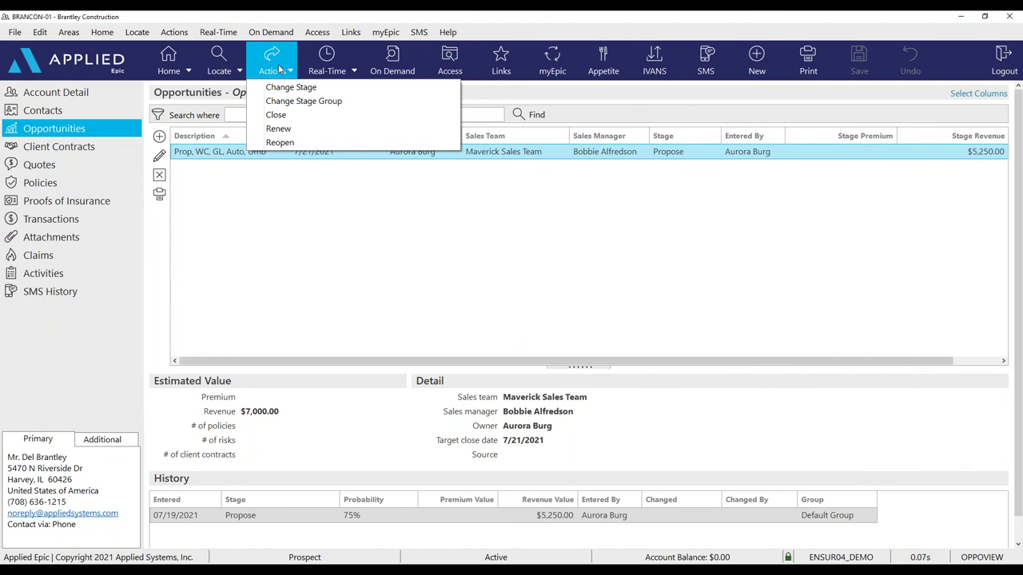
pyautogui.click(280, 86)
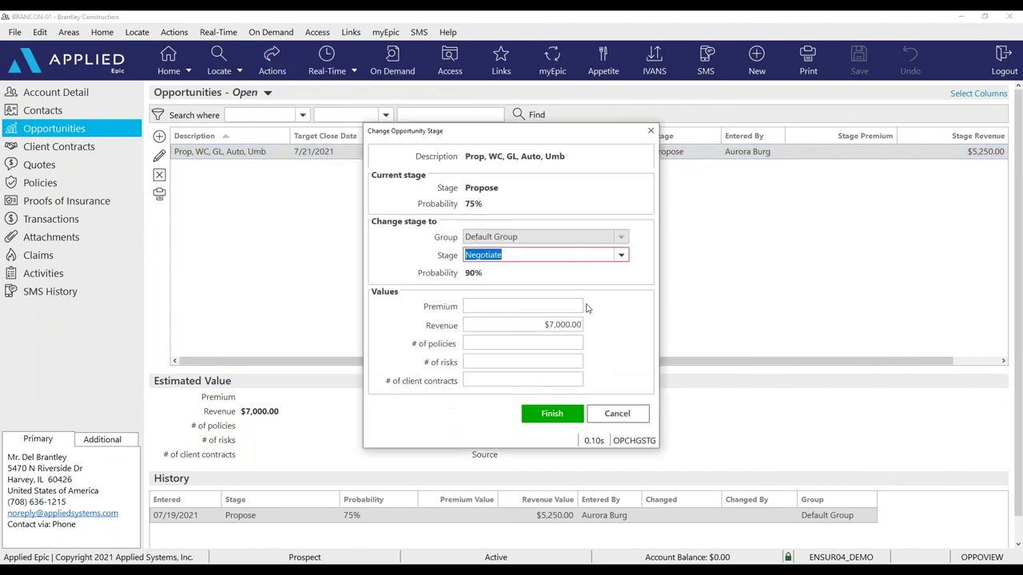
pyautogui.click(621, 255)
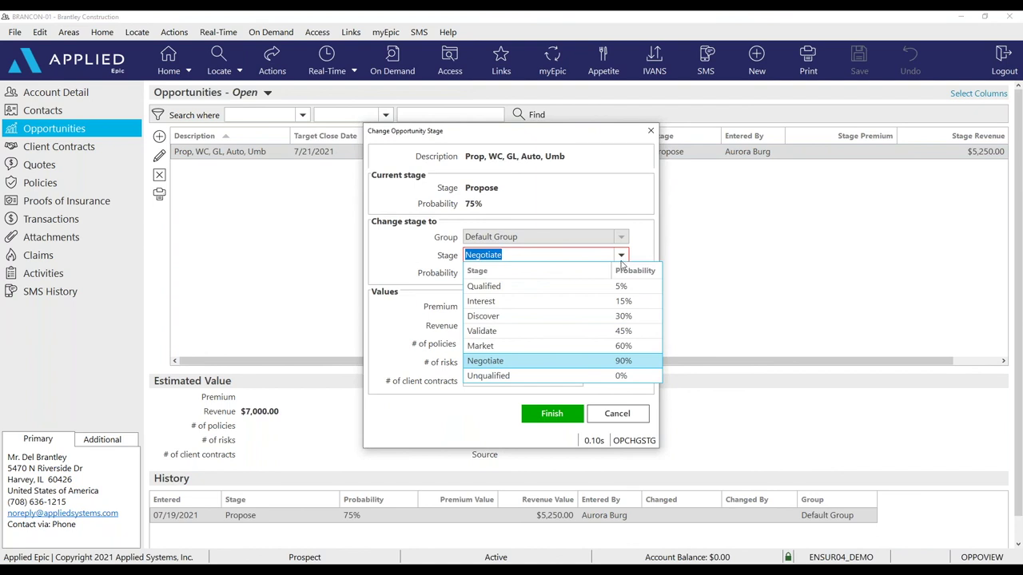
pyautogui.click(622, 377)
pyautogui.click(621, 256)
pyautogui.click(580, 338)
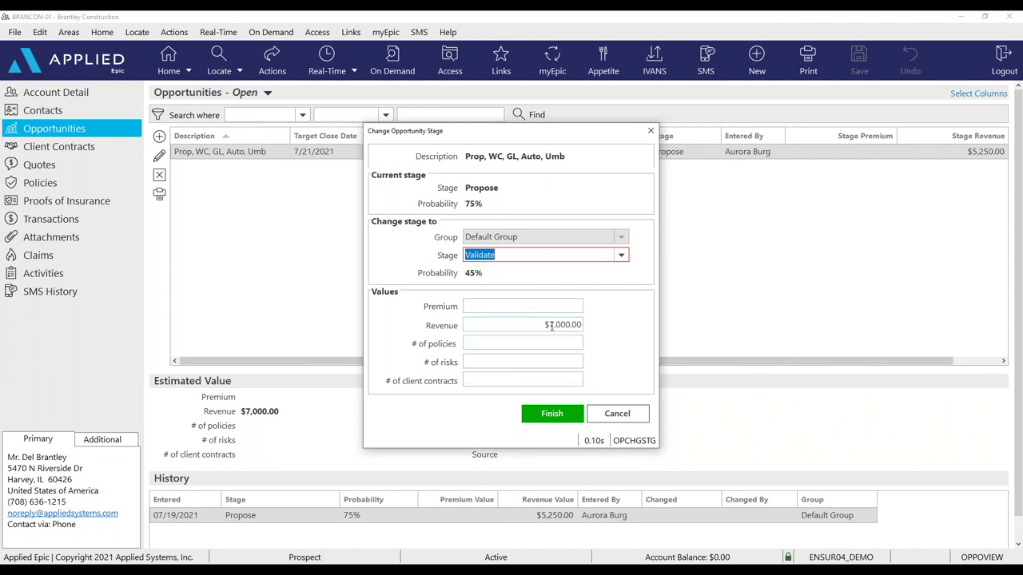
pyautogui.click(620, 256)
pyautogui.click(604, 346)
pyautogui.click(621, 256)
pyautogui.click(606, 363)
pyautogui.click(617, 413)
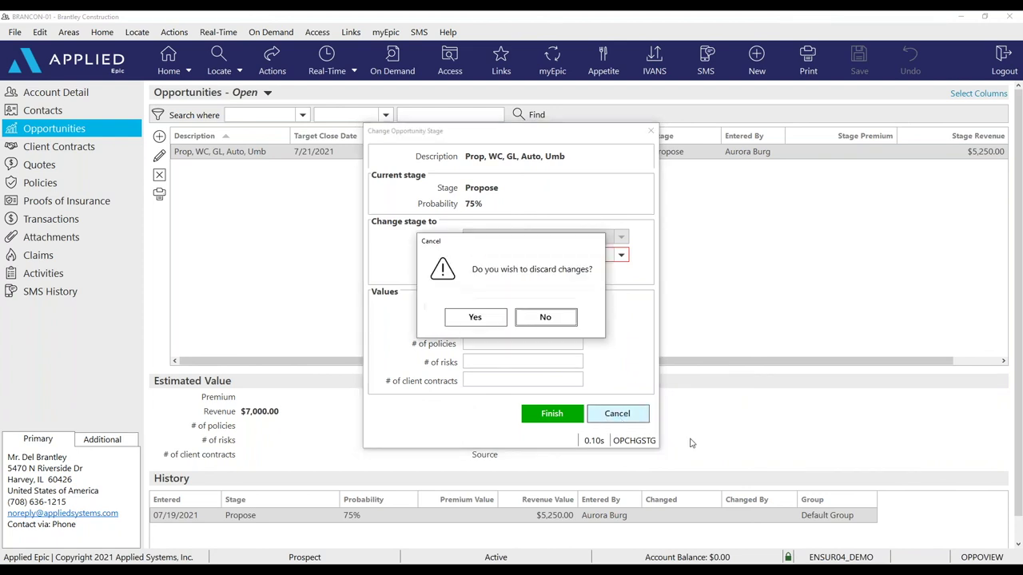
pyautogui.click(474, 320)
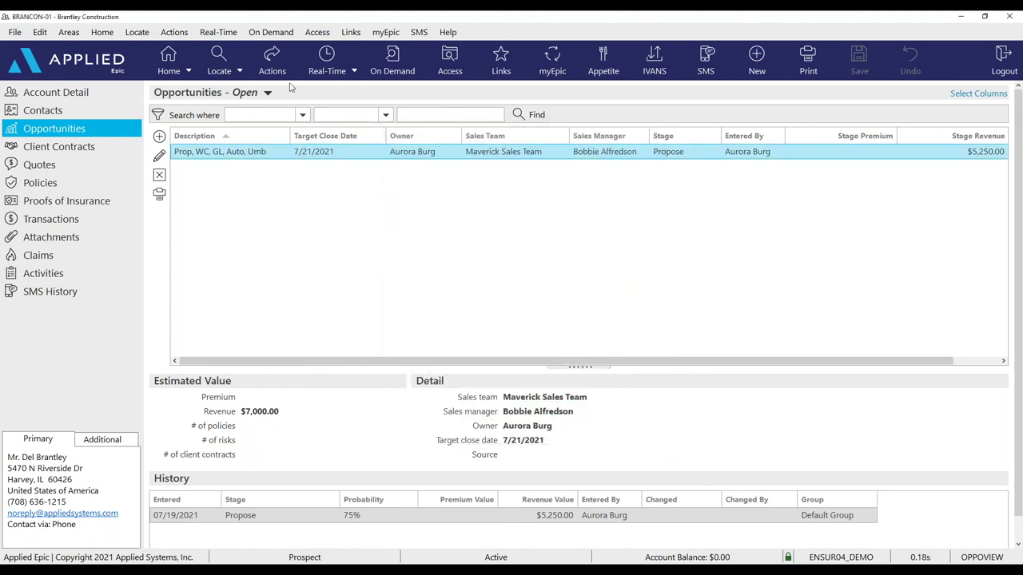
# Try closing the opportunity as Won dated 7/20/2021, switch to Lost to examine the reasons, and cancel the closing.
pyautogui.click(271, 64)
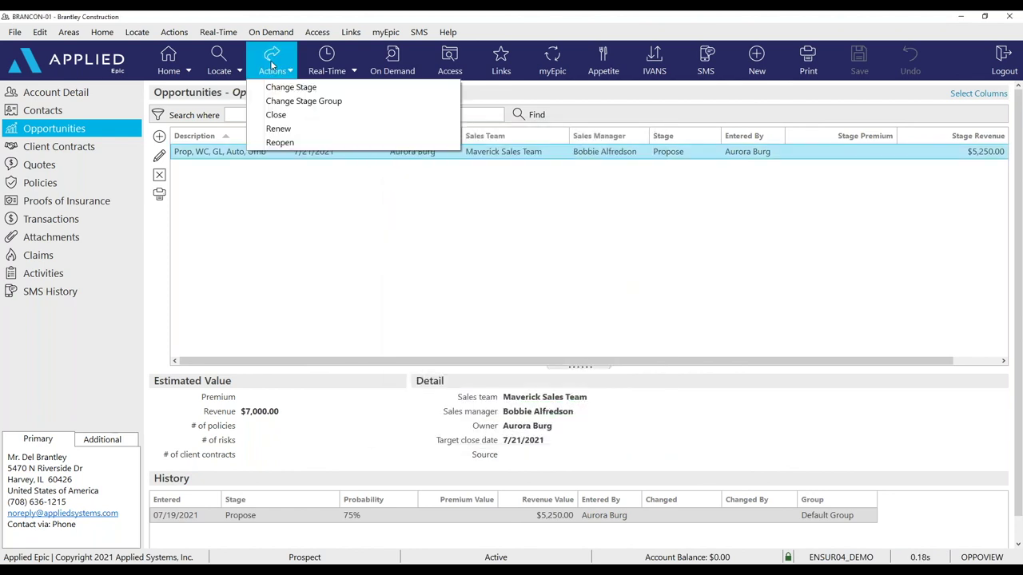
pyautogui.click(275, 116)
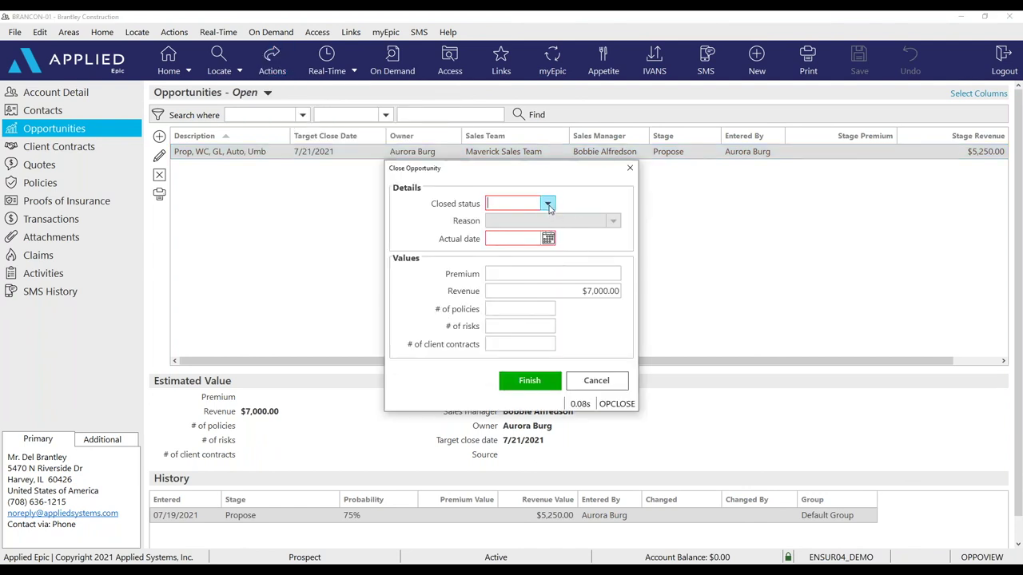
pyautogui.click(548, 206)
pyautogui.click(533, 248)
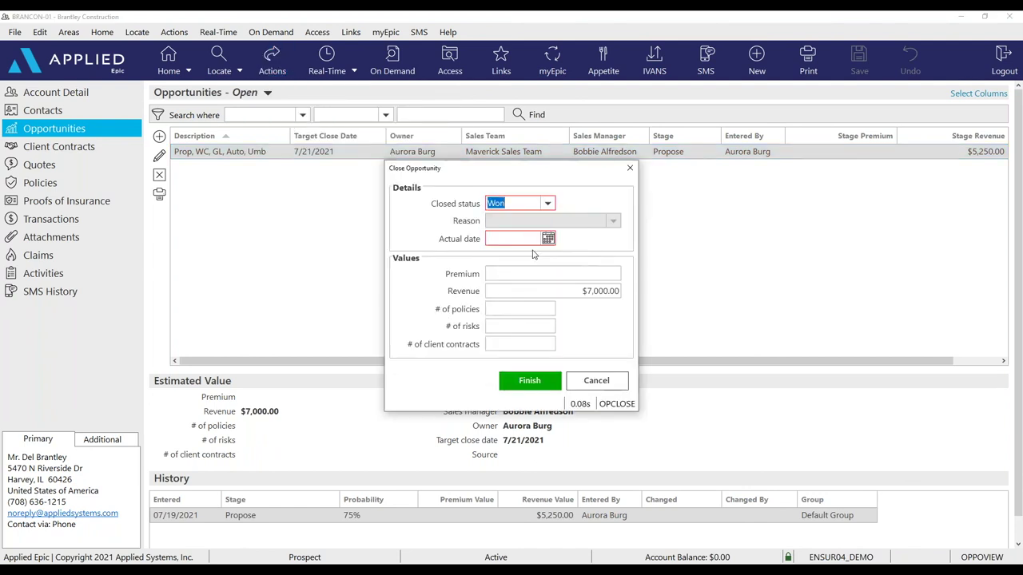
pyautogui.click(549, 239)
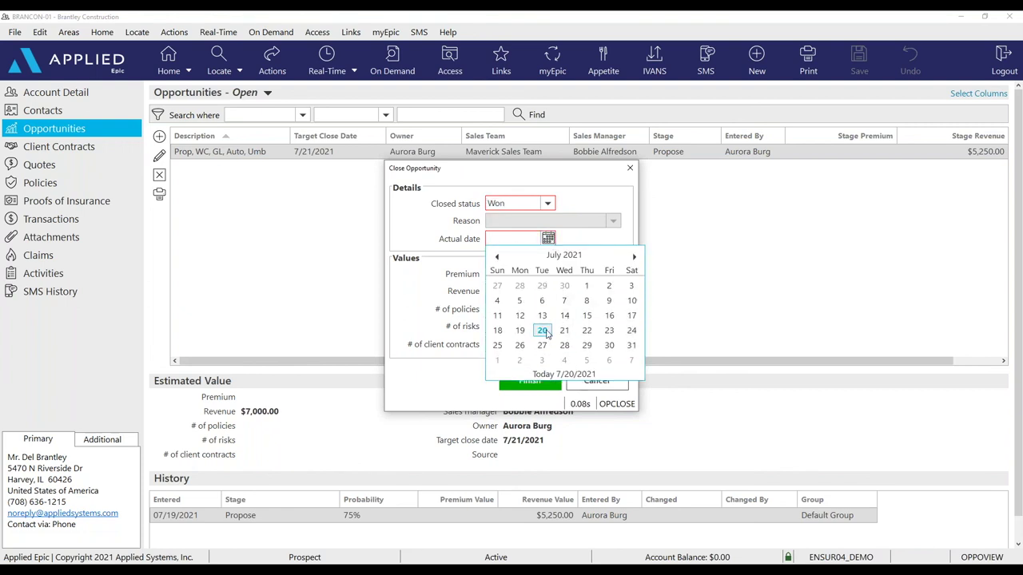
pyautogui.click(543, 331)
pyautogui.click(548, 204)
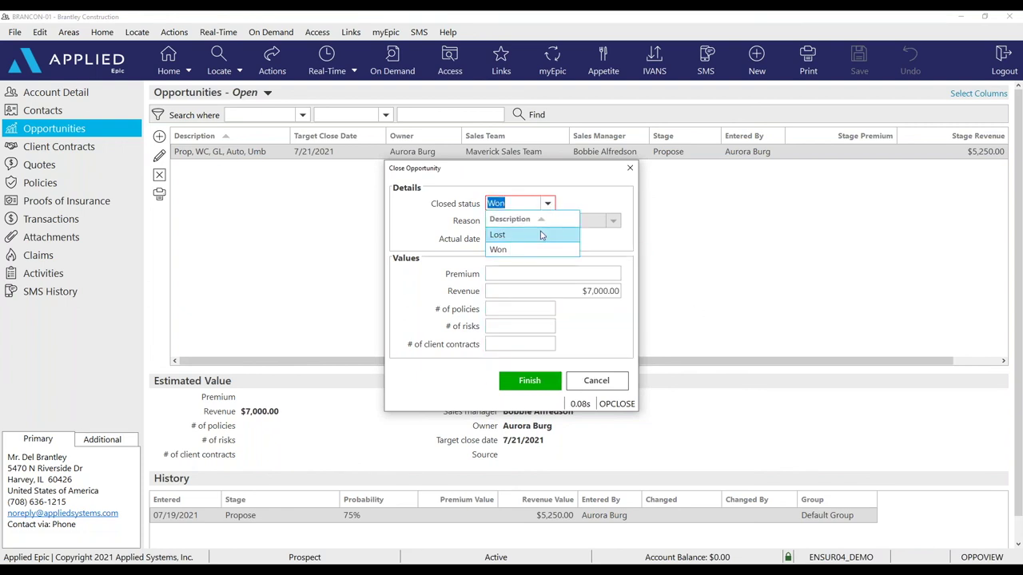
pyautogui.click(542, 235)
pyautogui.click(619, 223)
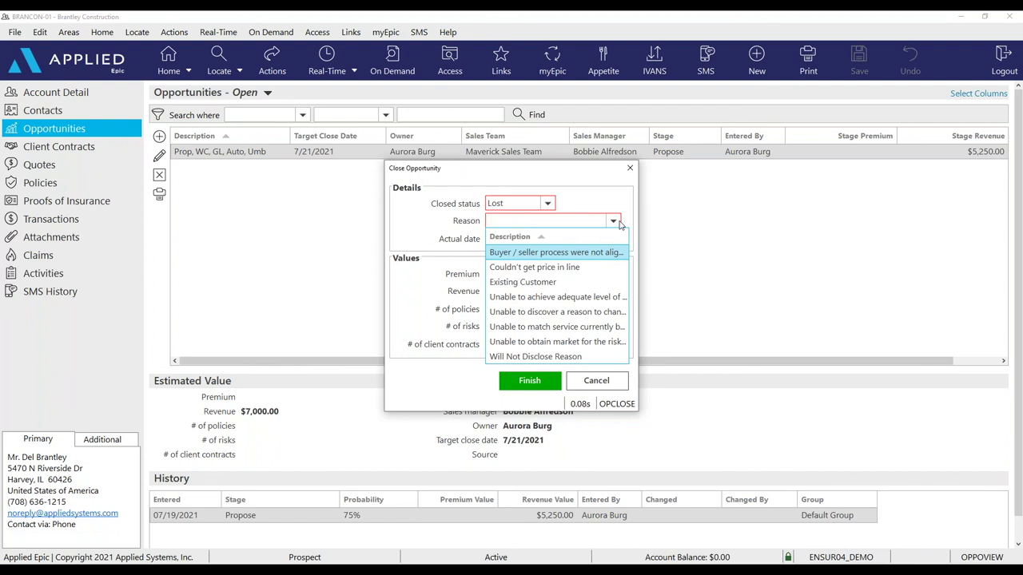
pyautogui.click(620, 223)
pyautogui.click(597, 380)
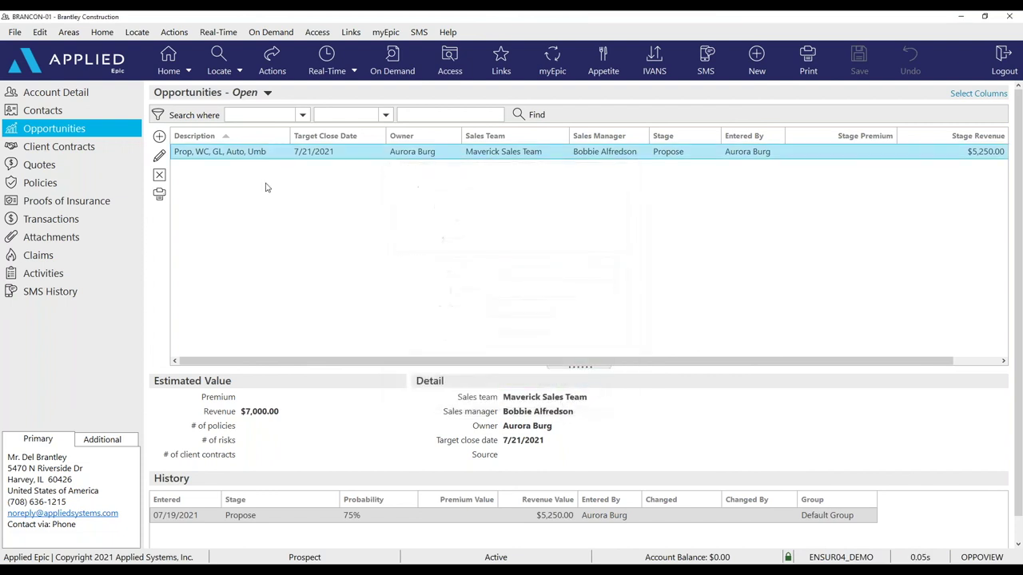
# Close the Prop, WC, GL, Auto, Umb opportunity as Won dated 7/20/2021 and finish its Close Opportunity activity.
pyautogui.click(276, 69)
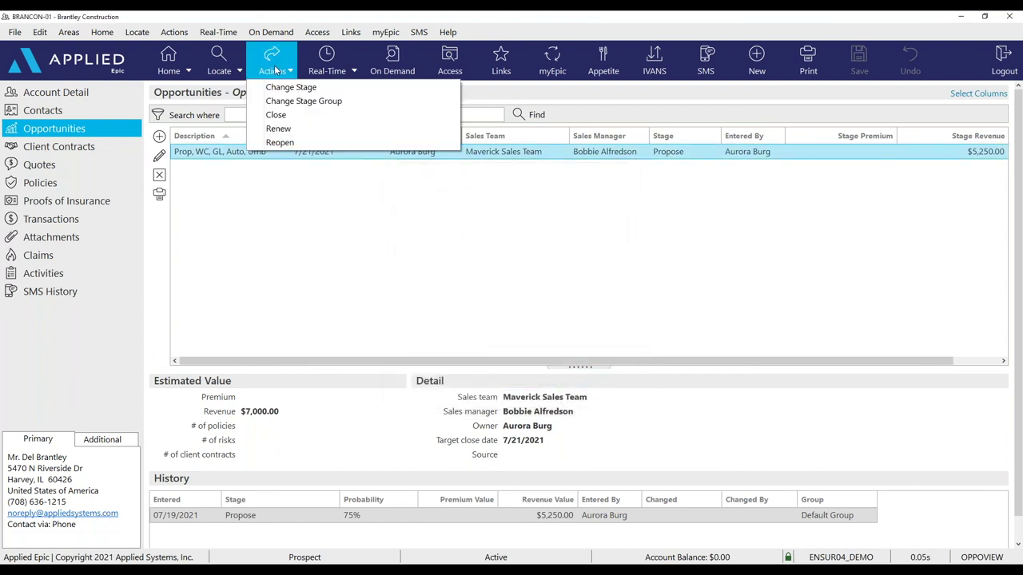
pyautogui.click(277, 115)
pyautogui.click(548, 205)
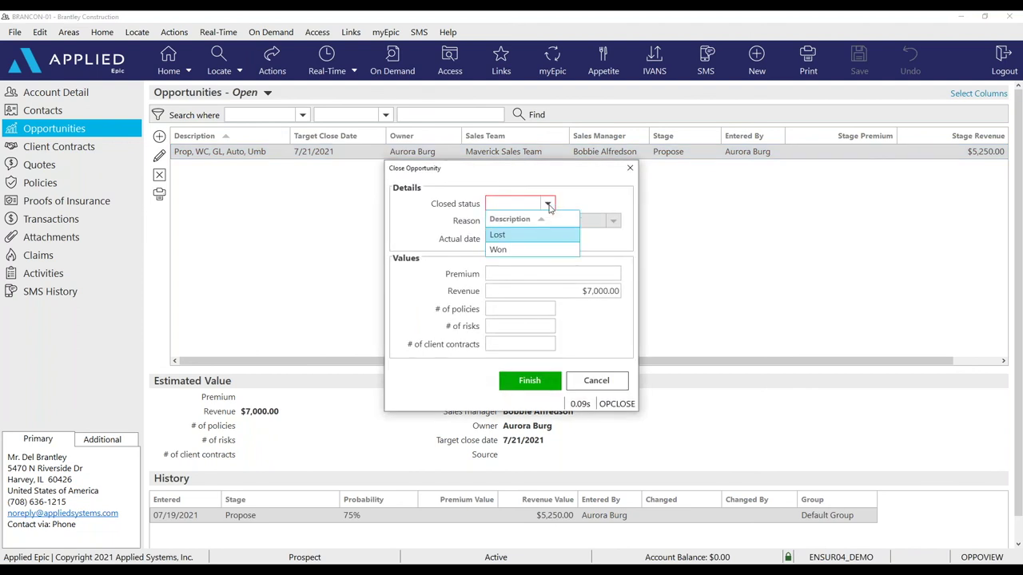
pyautogui.click(525, 249)
pyautogui.click(548, 239)
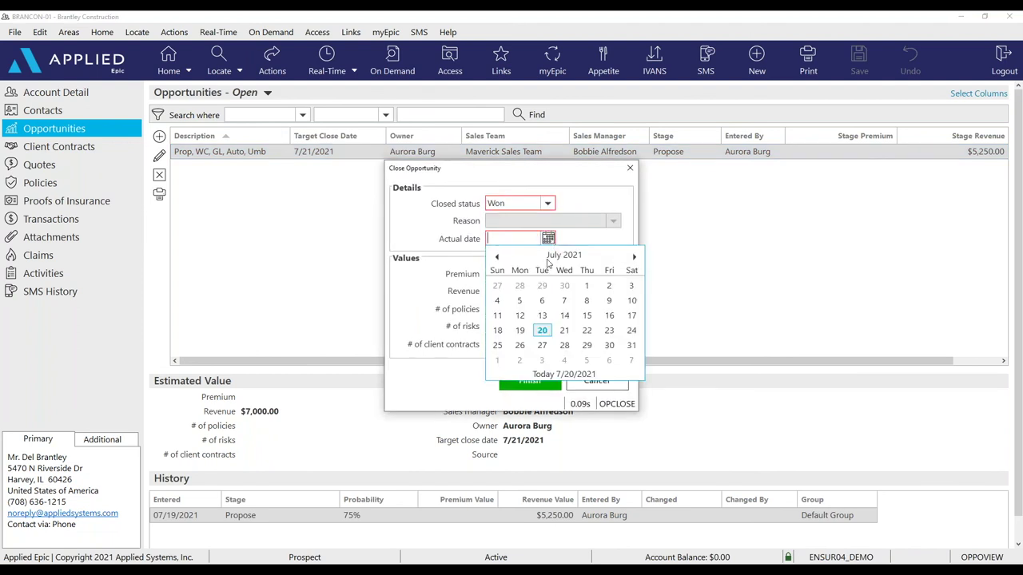
pyautogui.click(544, 332)
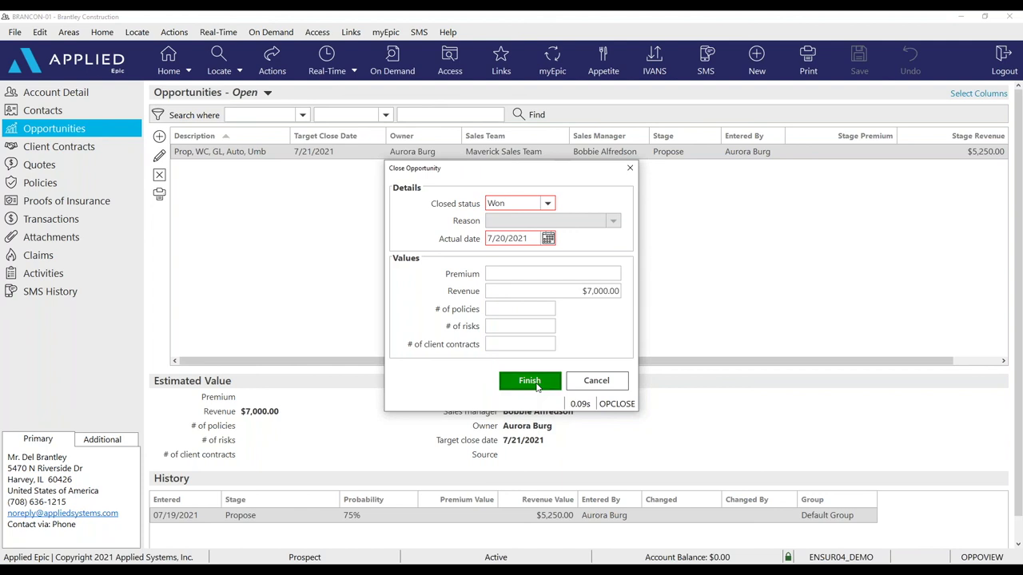
pyautogui.click(529, 381)
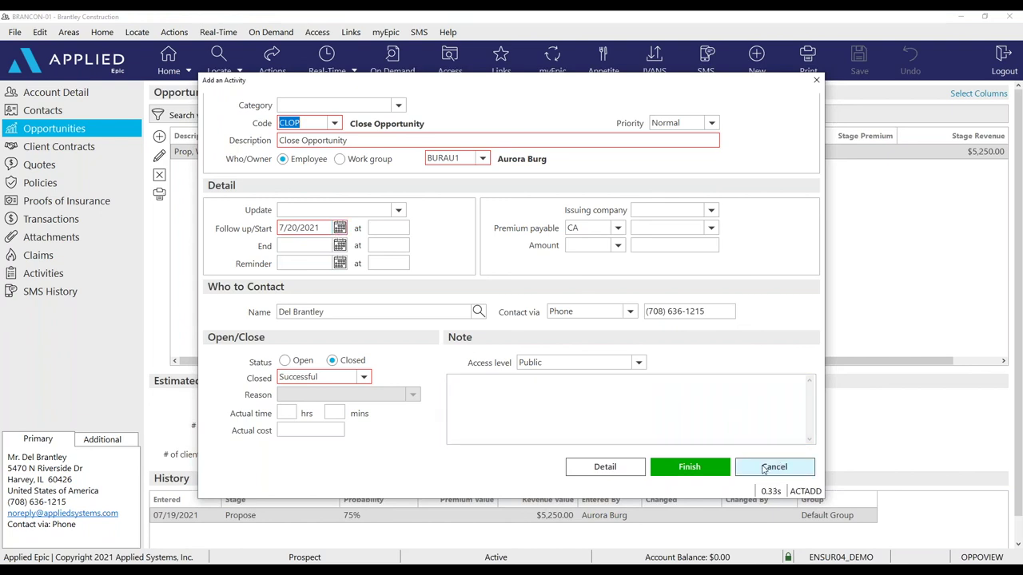
pyautogui.click(700, 473)
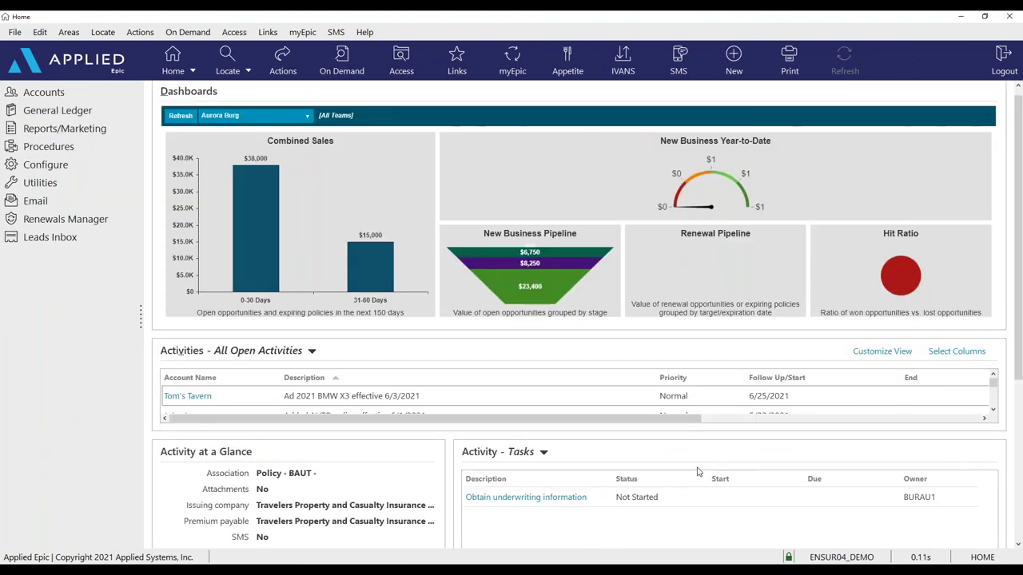
# Return to the Brantley Construction account, search its opportunities for closed status Won, and view the actions available for the closed opportunity.
pyautogui.click(249, 72)
pyautogui.click(264, 80)
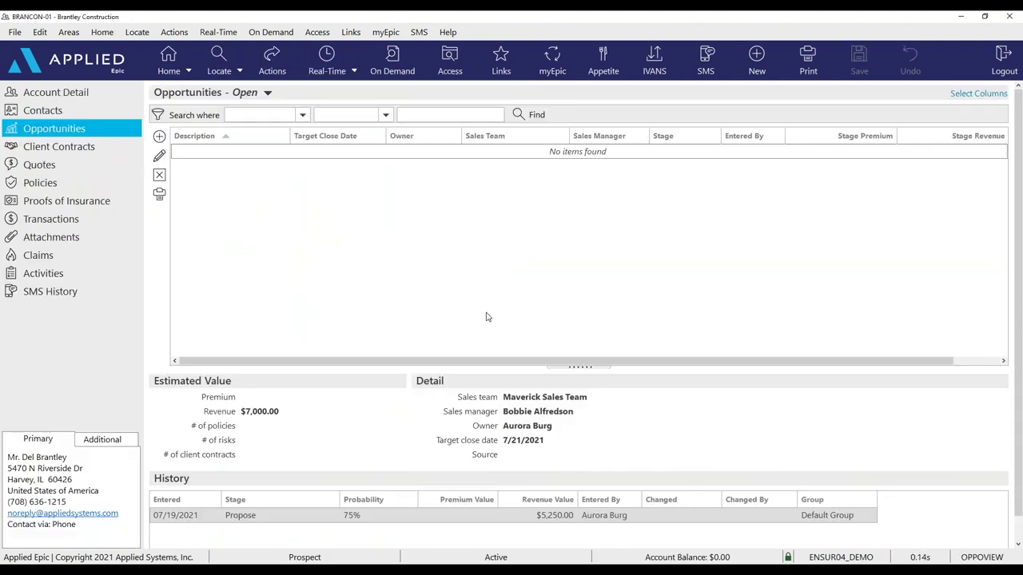
pyautogui.click(268, 93)
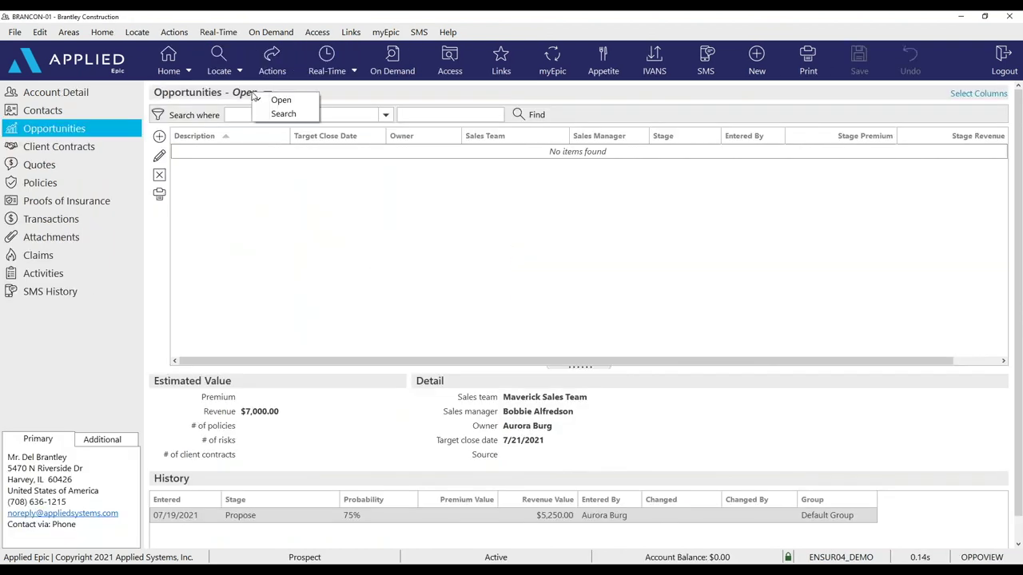
pyautogui.click(266, 115)
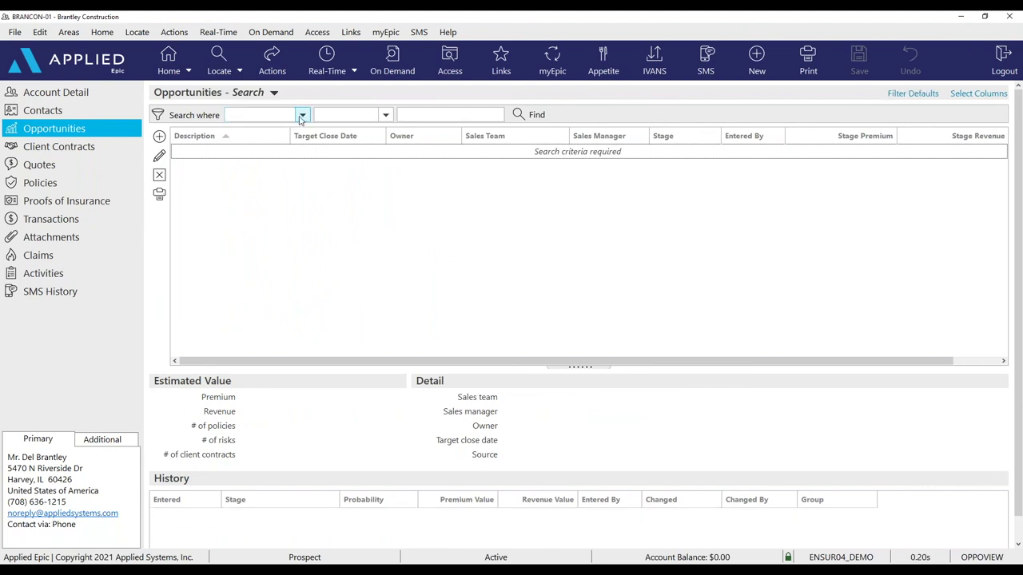
pyautogui.click(302, 116)
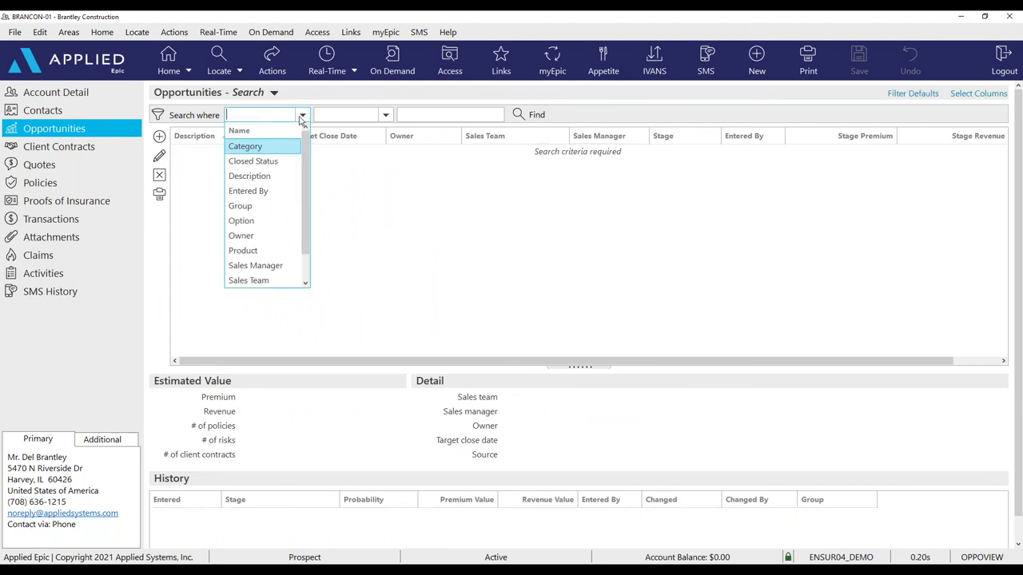
pyautogui.click(286, 161)
pyautogui.click(413, 115)
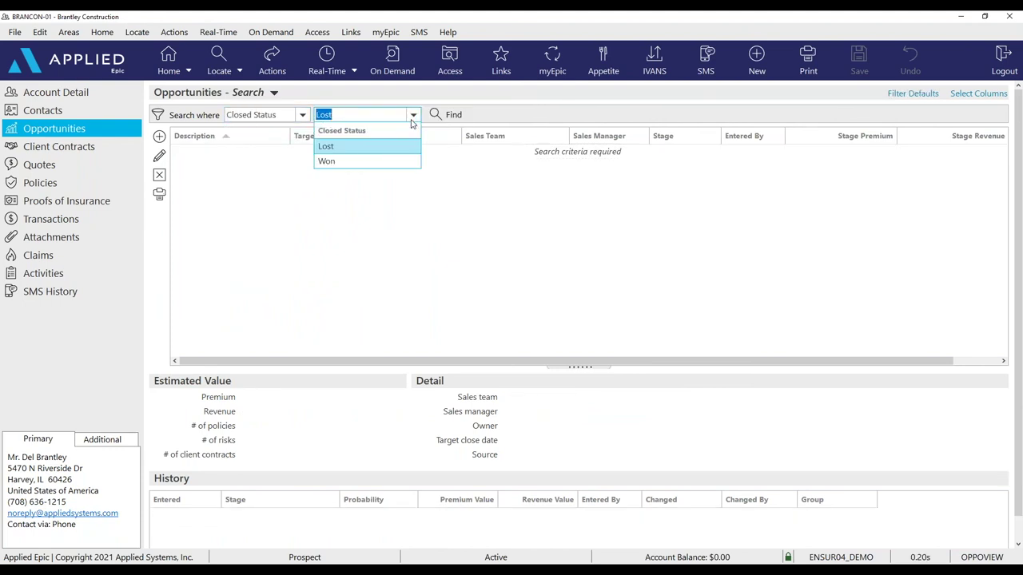
pyautogui.click(393, 163)
pyautogui.click(449, 116)
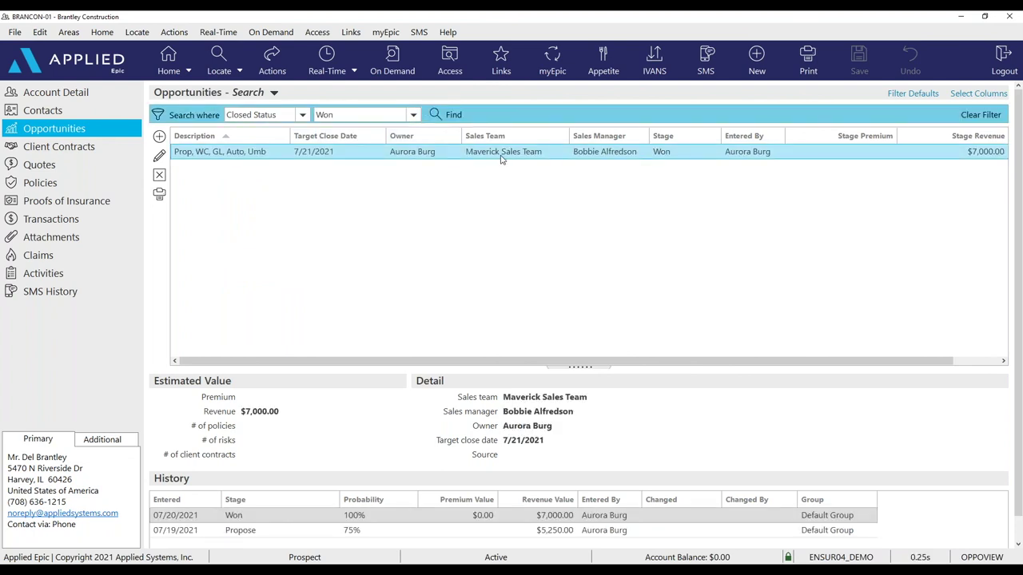
pyautogui.click(274, 64)
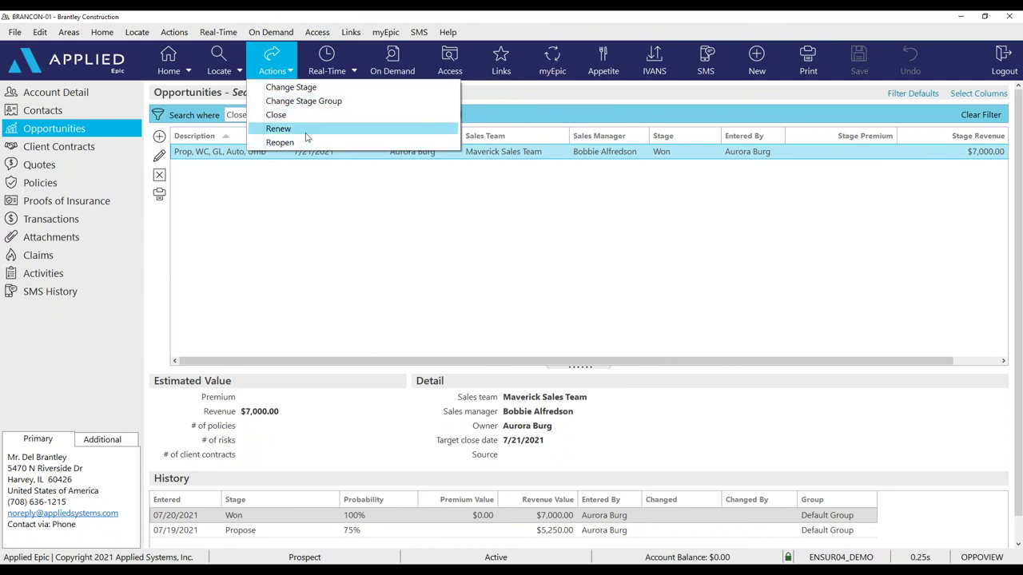
pyautogui.click(475, 334)
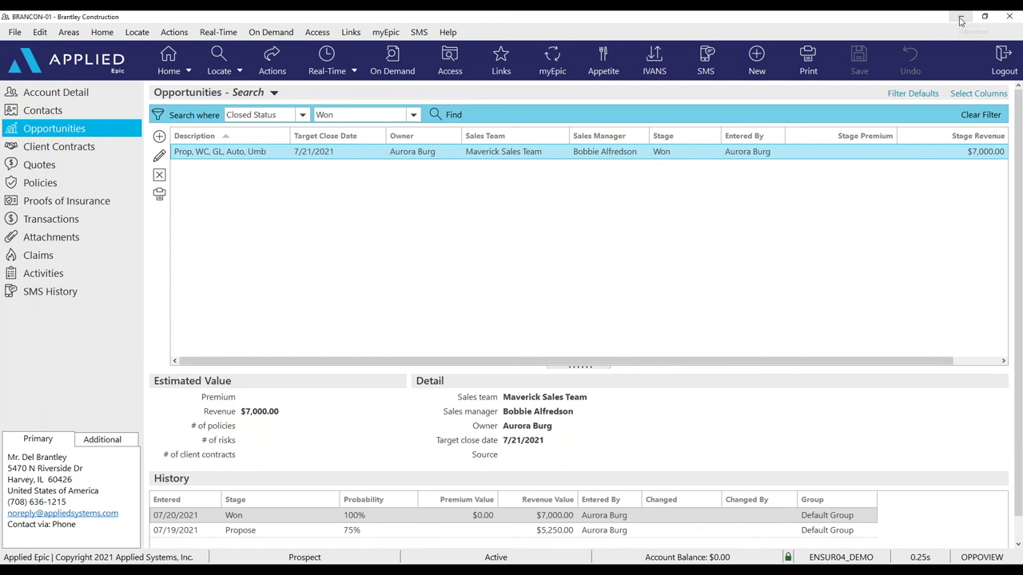
# Open Reports/Marketing and examine the reports in the Opportunities category.
pyautogui.click(188, 72)
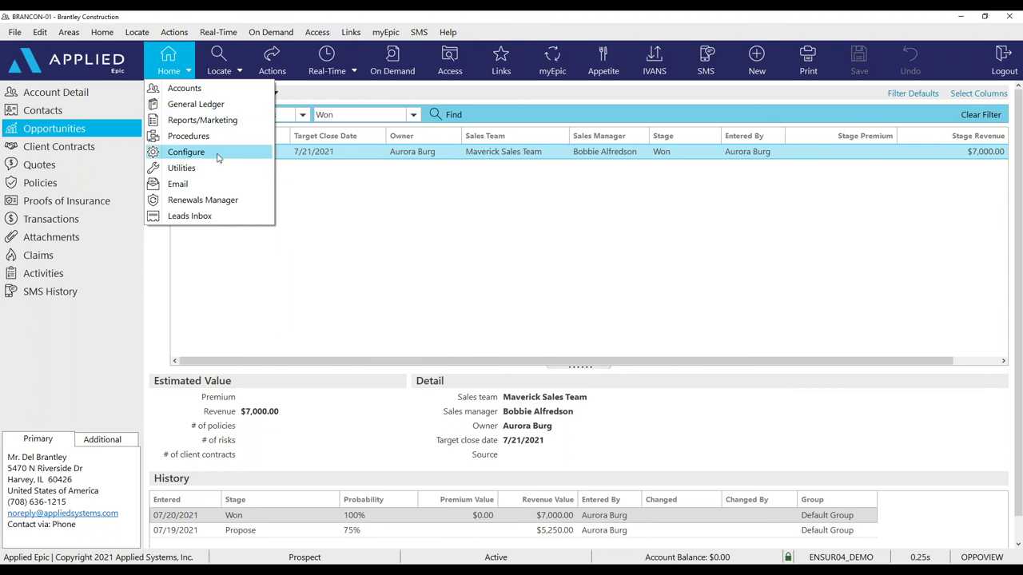
pyautogui.click(229, 120)
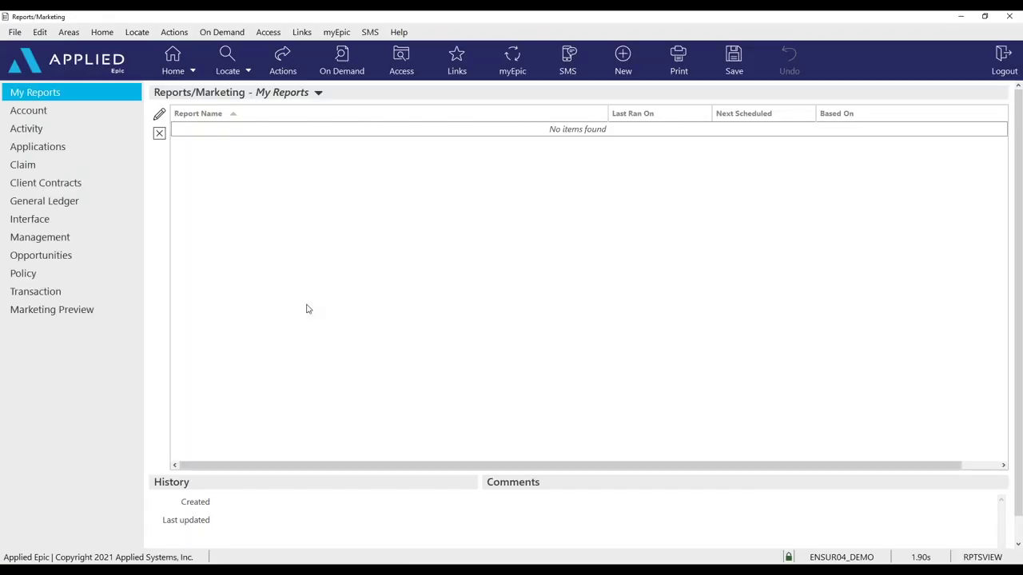
pyautogui.click(91, 264)
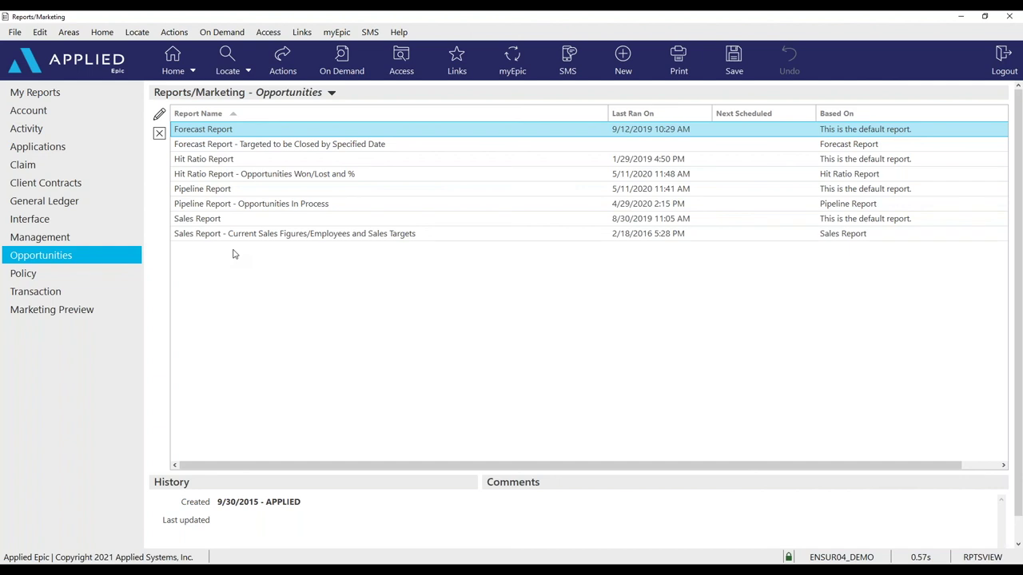
pyautogui.click(159, 115)
# Switch to the PowerPoint slide show and advance from the Epic Demo slide to the Next Steps list of Applied Epic services.
pyautogui.hotkey('alt', 'Tab')
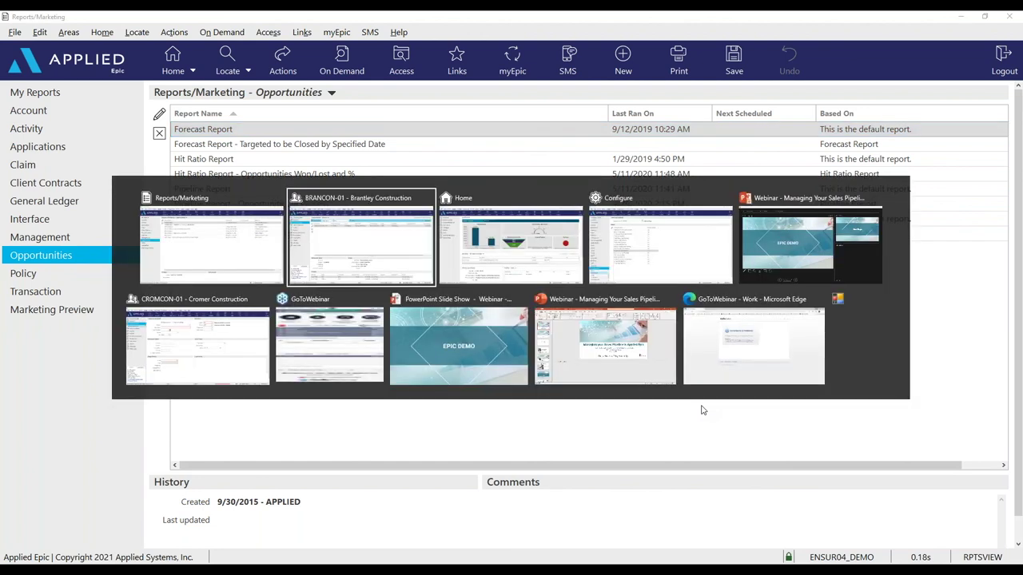
pyautogui.hotkey('alt', 'Tab')
pyautogui.hotkey('alt', 'Tab')
pyautogui.hotkey('alt', 'Tab')
pyautogui.hotkey('alt', 'Tab')
pyautogui.hotkey('alt', 'Tab')
pyautogui.hotkey('alt', 'Tab')
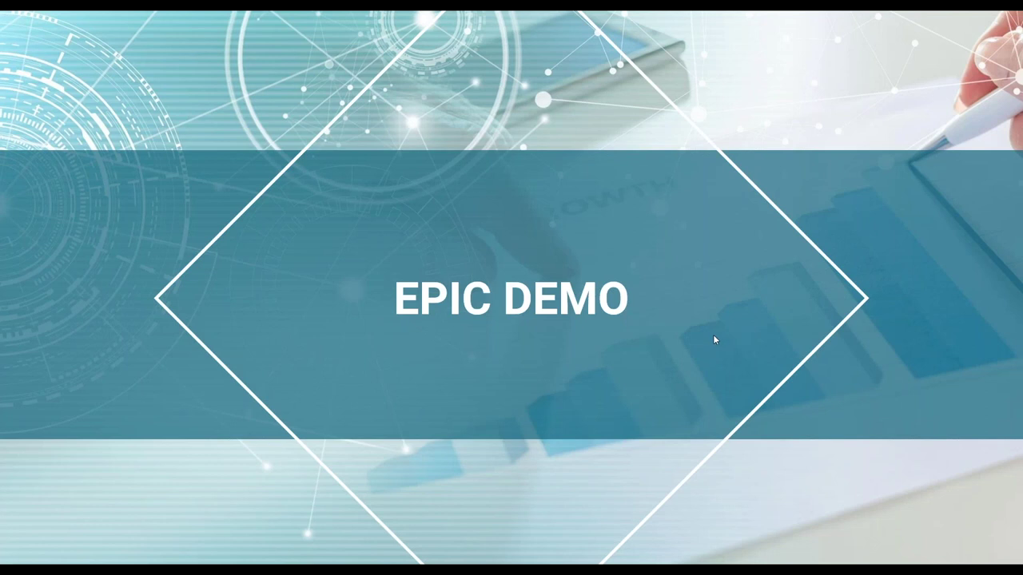
pyautogui.press('Right')
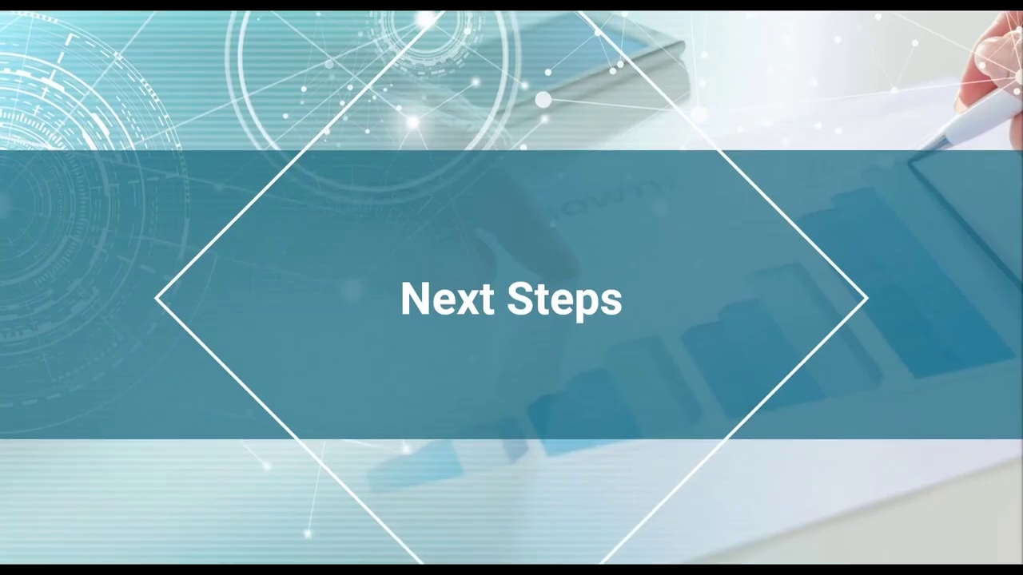
pyautogui.press('Right')
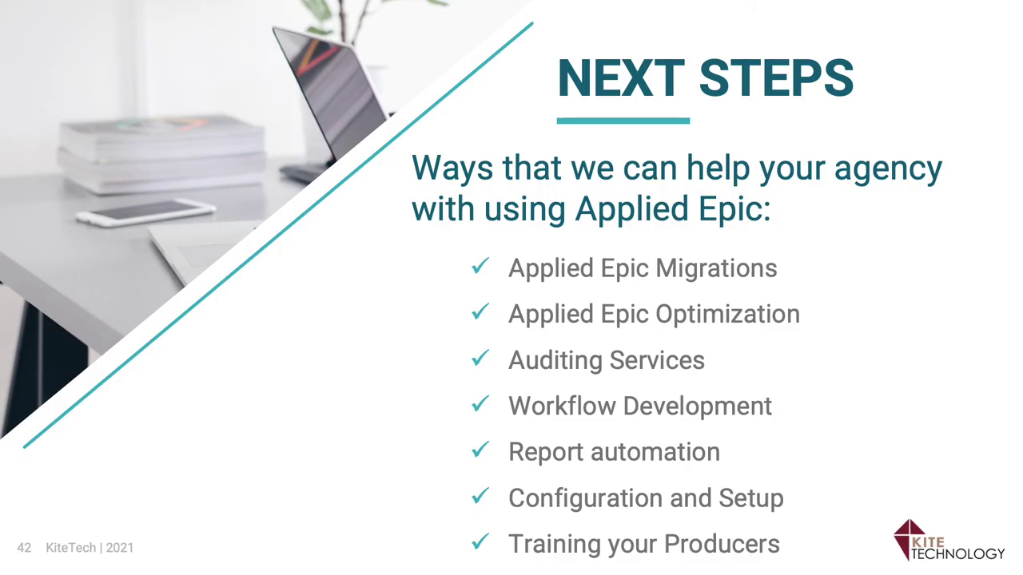
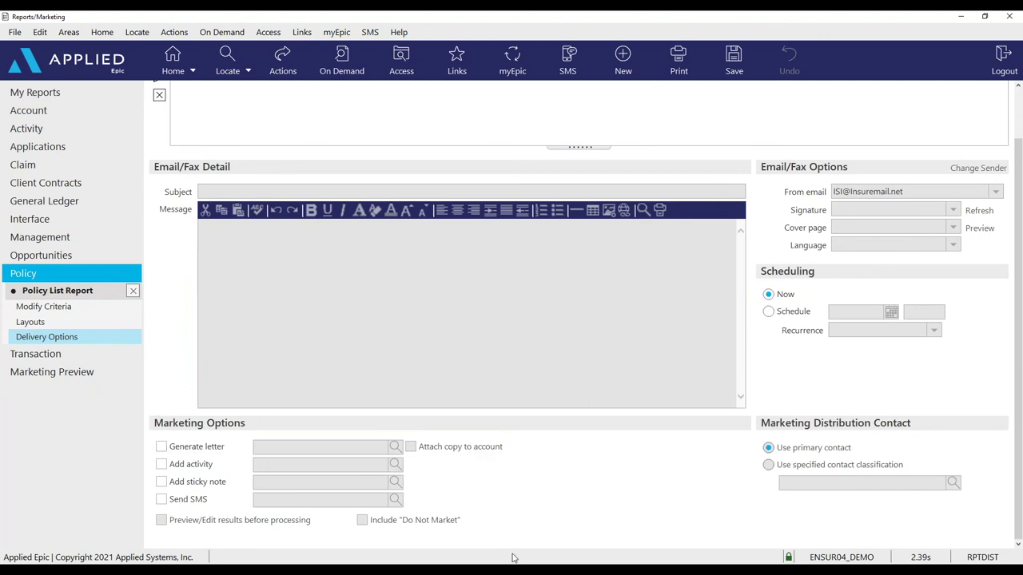
# Try the Policy List Report's Generate letter option with letter type Marketing and a copy attached to the account, and clear the option.
pyautogui.click(162, 447)
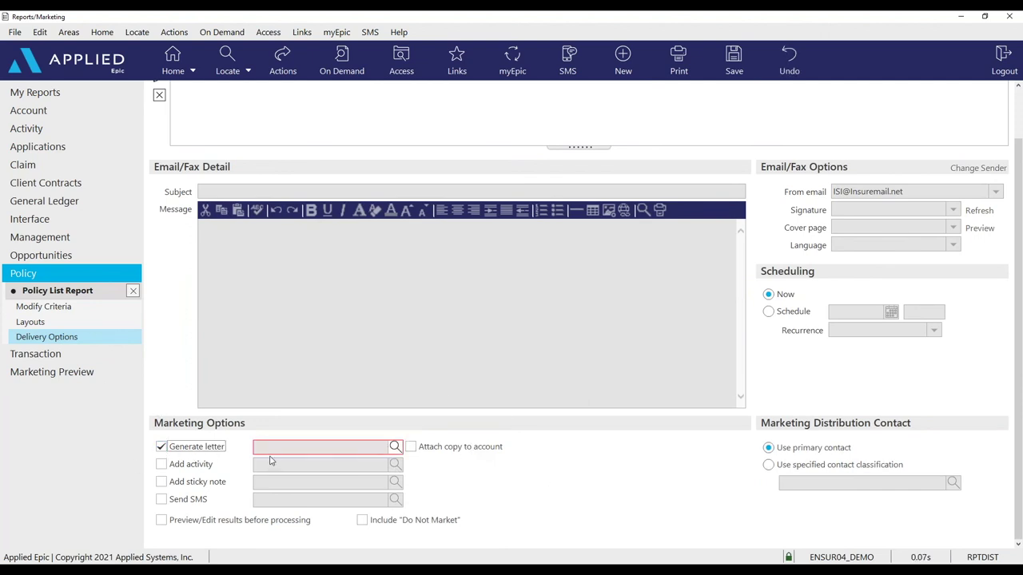
pyautogui.click(394, 449)
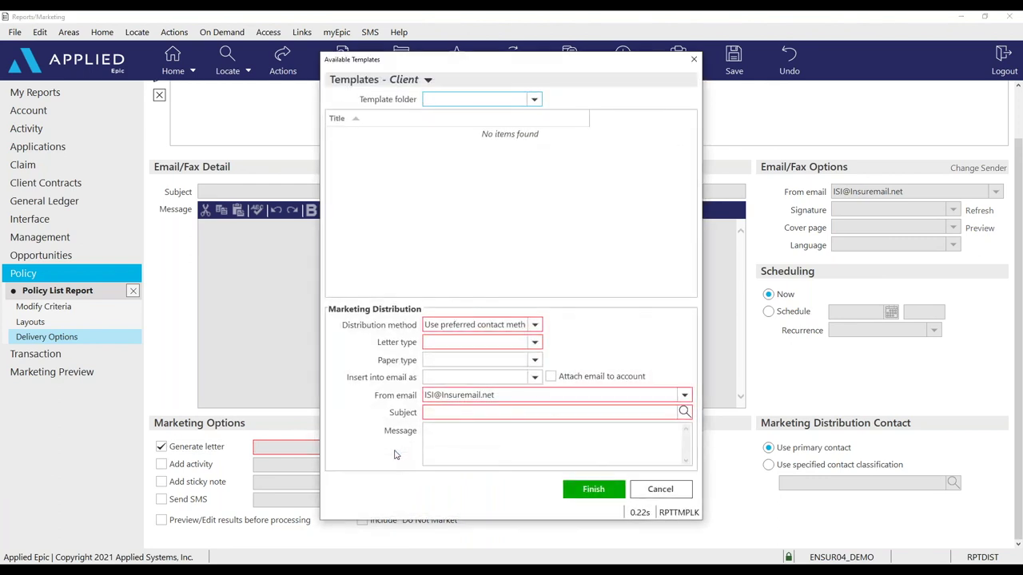
pyautogui.click(534, 342)
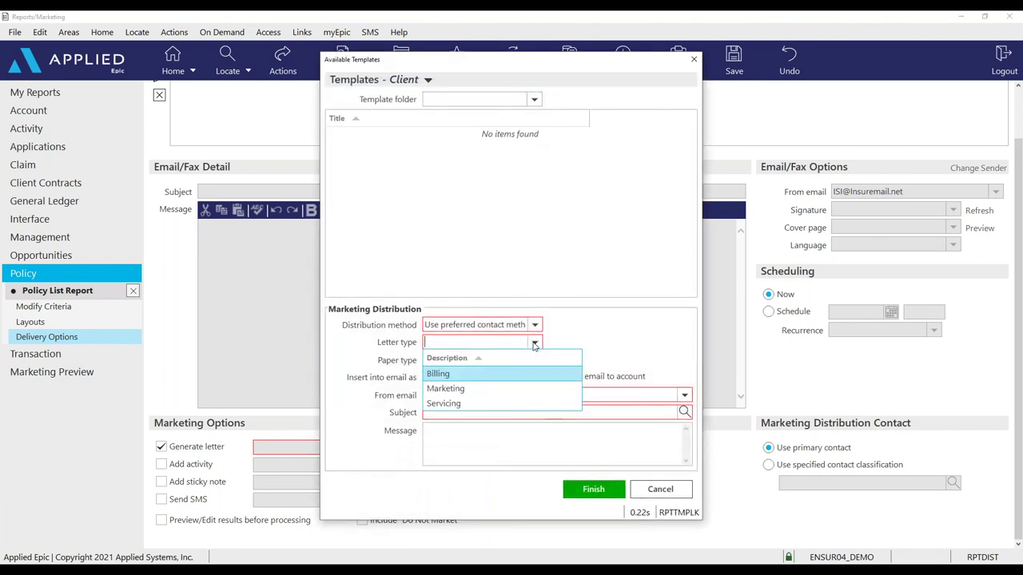
pyautogui.click(525, 390)
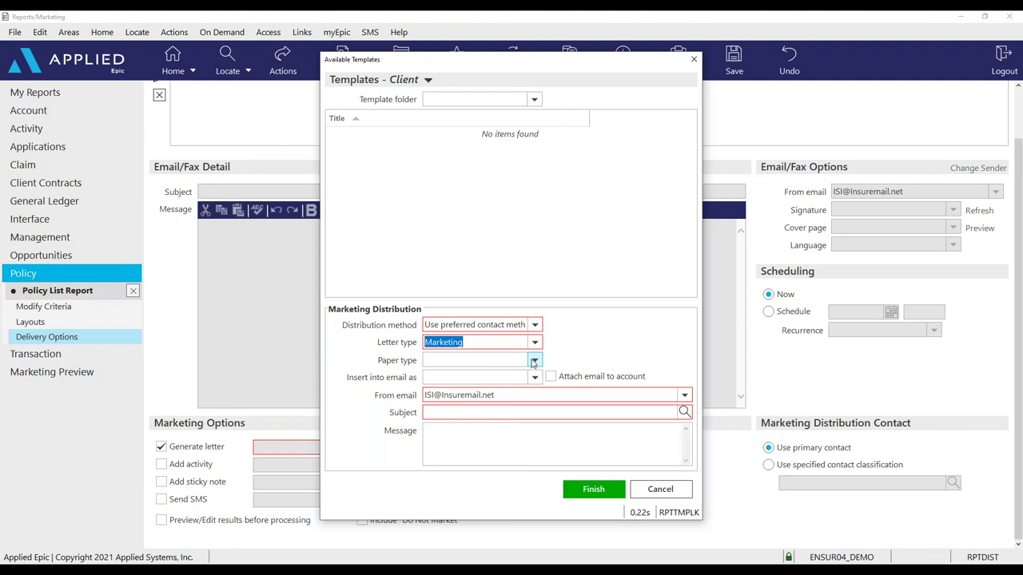
pyautogui.click(640, 490)
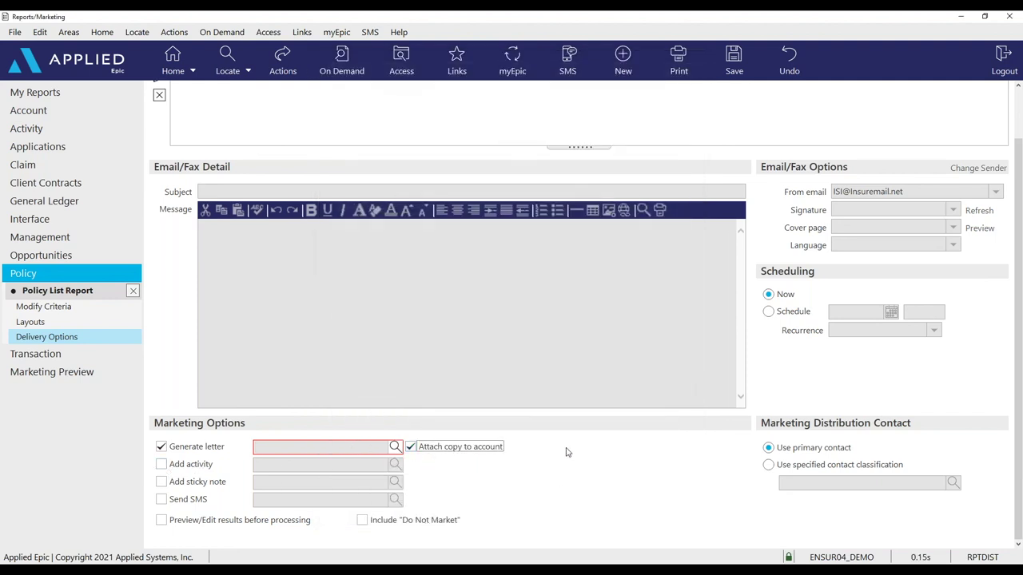
pyautogui.click(161, 447)
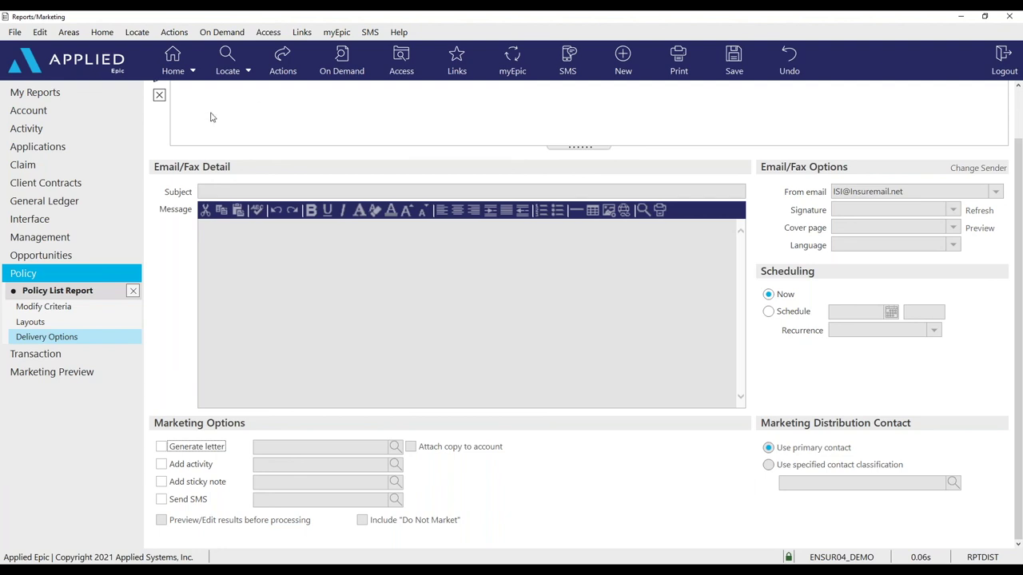
# Return to the home screen and open the policies list of the Cromer Construction account.
pyautogui.click(194, 75)
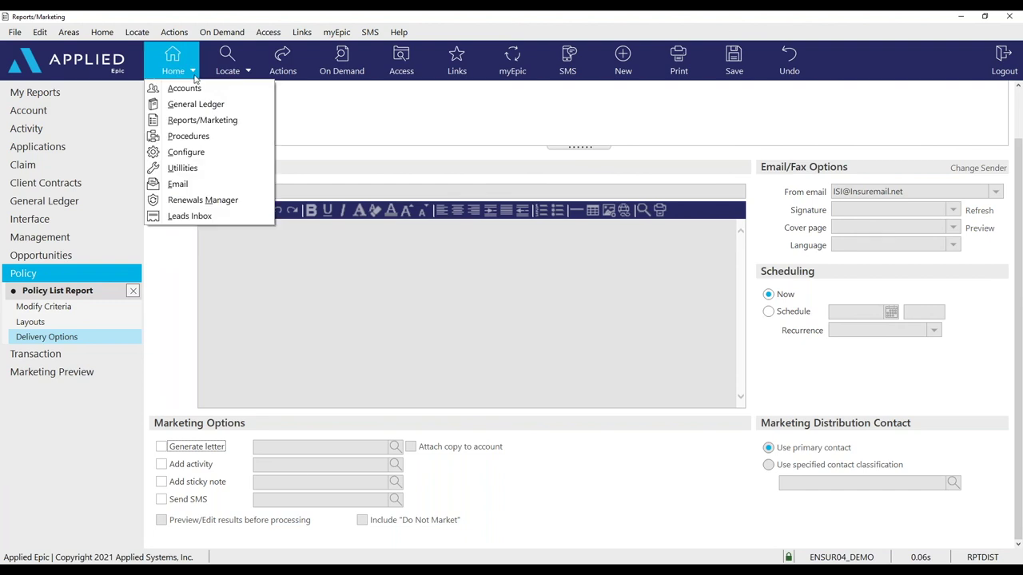
pyautogui.click(175, 64)
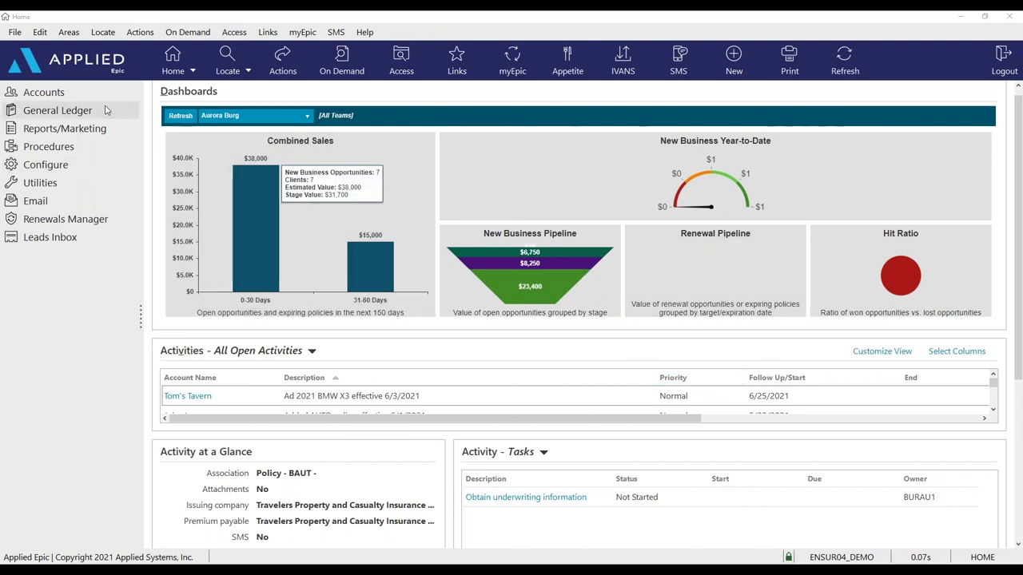
pyautogui.click(237, 81)
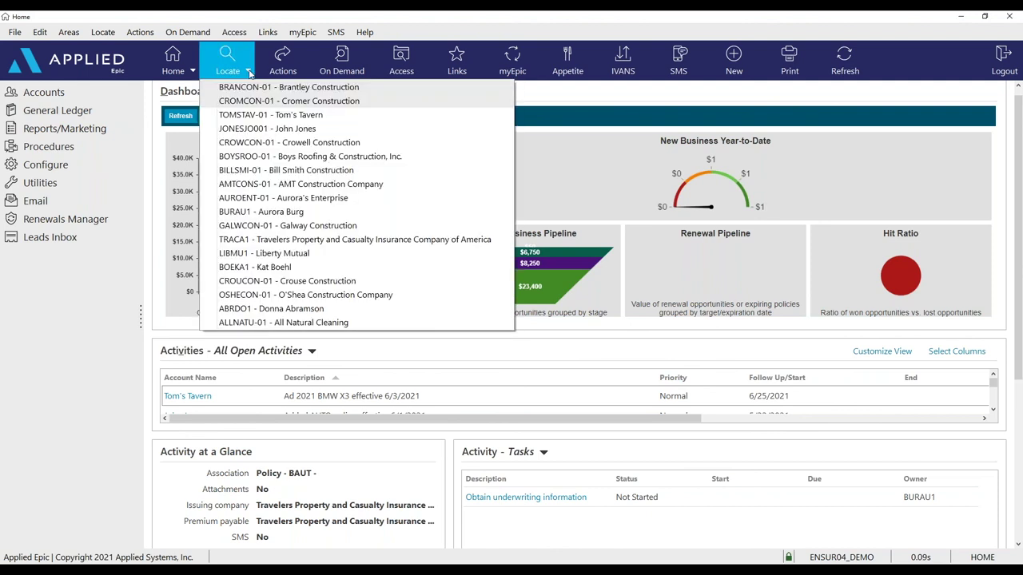
pyautogui.click(246, 101)
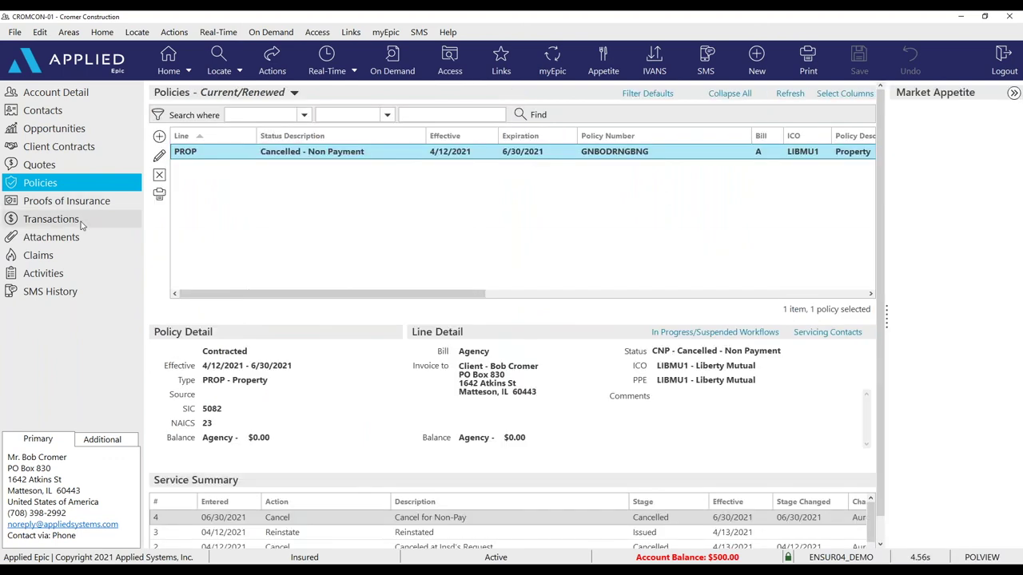
# Open the PROP policy and display its line of business details under Servicing/Billing.
pyautogui.click(160, 156)
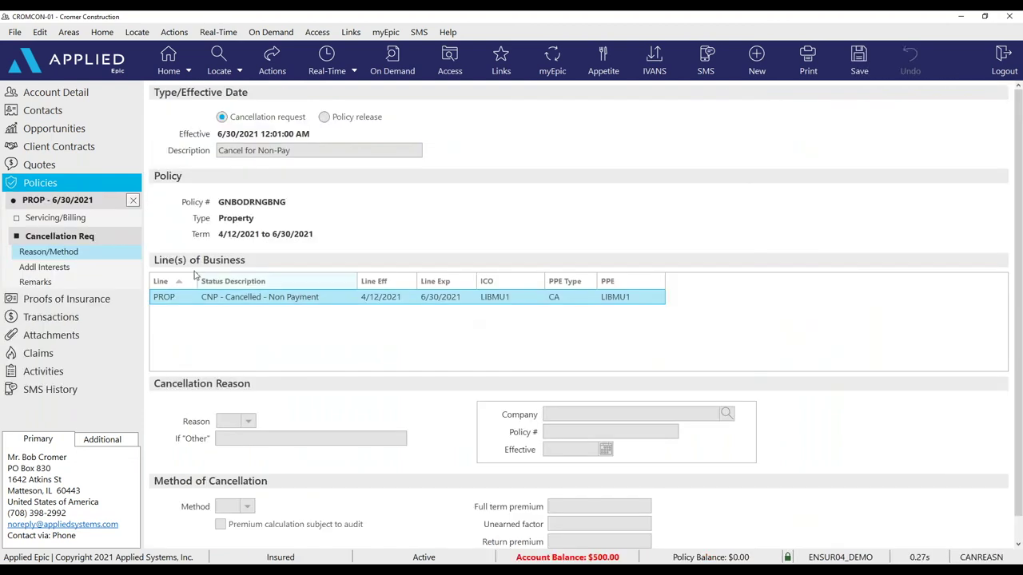
pyautogui.click(111, 220)
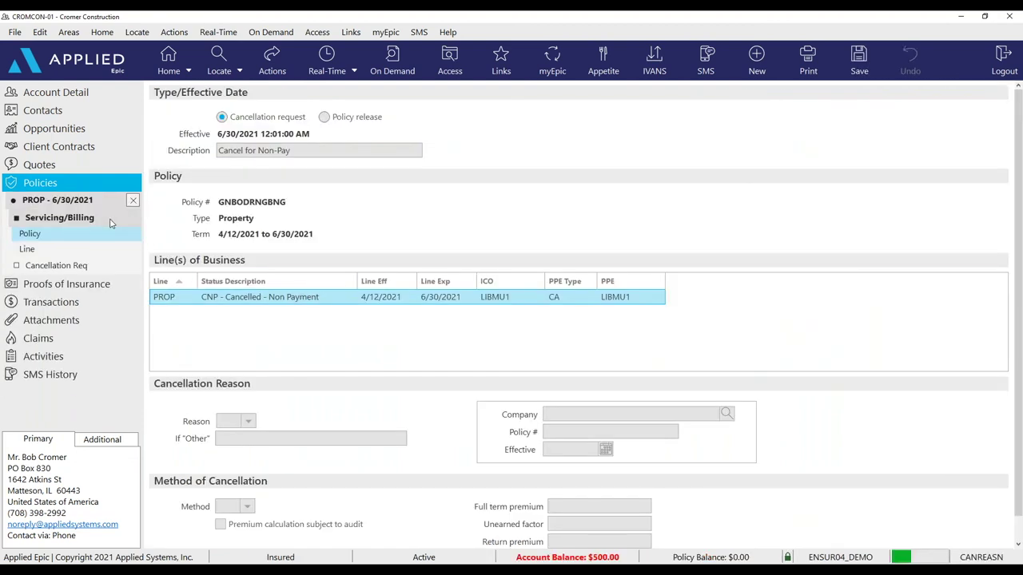
pyautogui.click(92, 250)
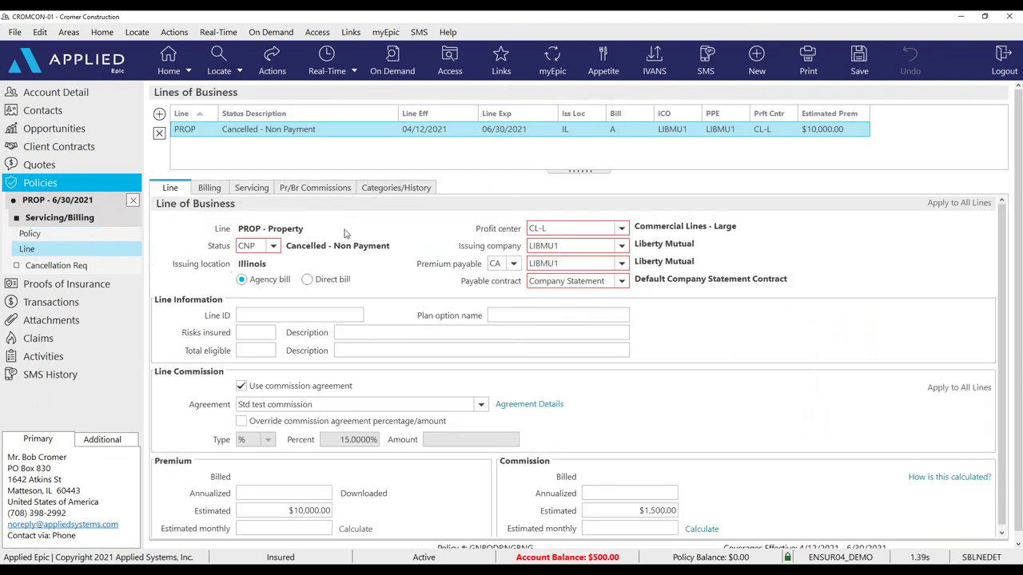
# Review the PROP line's Pr/Br commissions, and show the account's open opportunities list after closing the Add an Opportunity form.
pyautogui.click(333, 192)
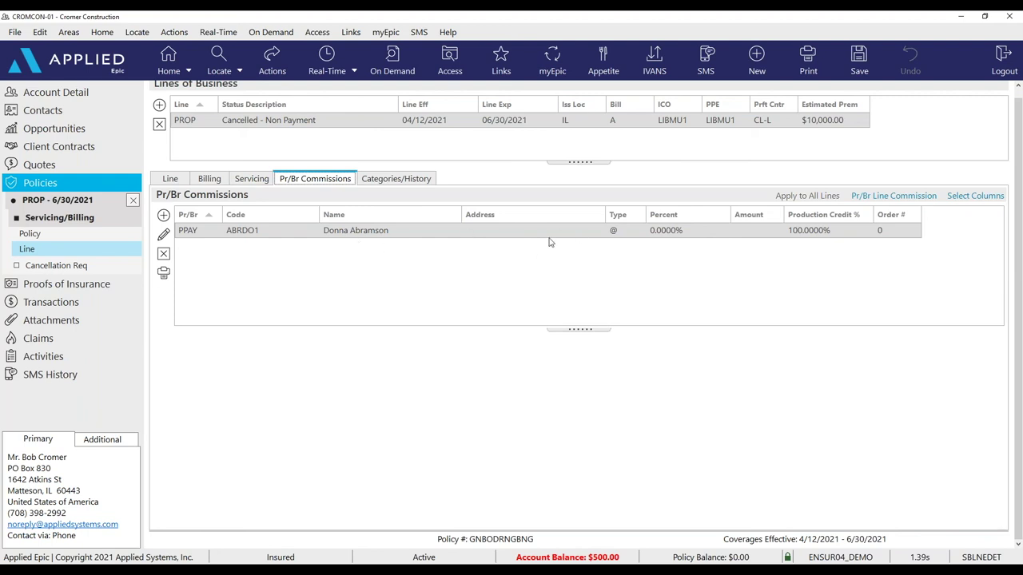
pyautogui.click(109, 129)
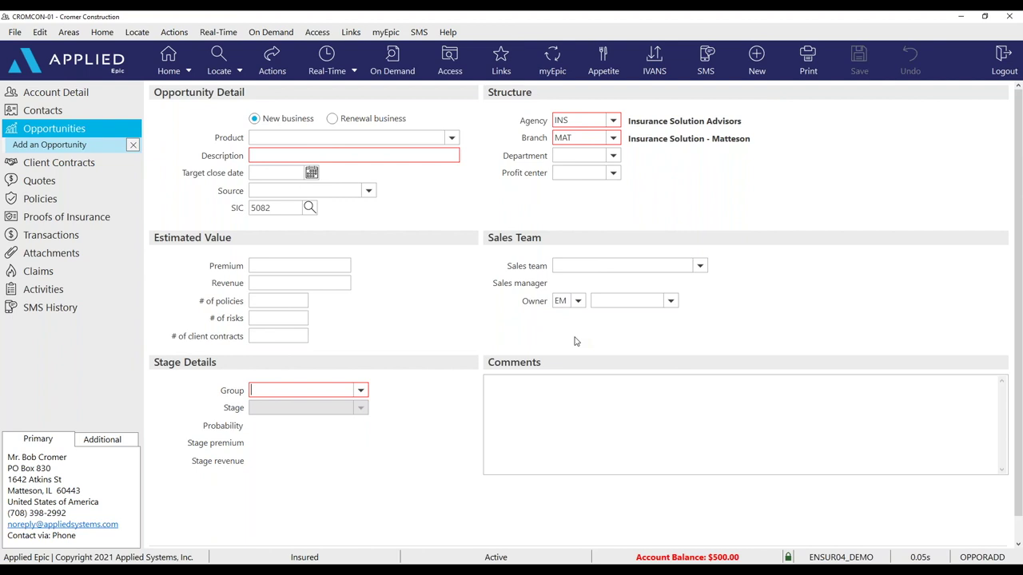
pyautogui.click(133, 148)
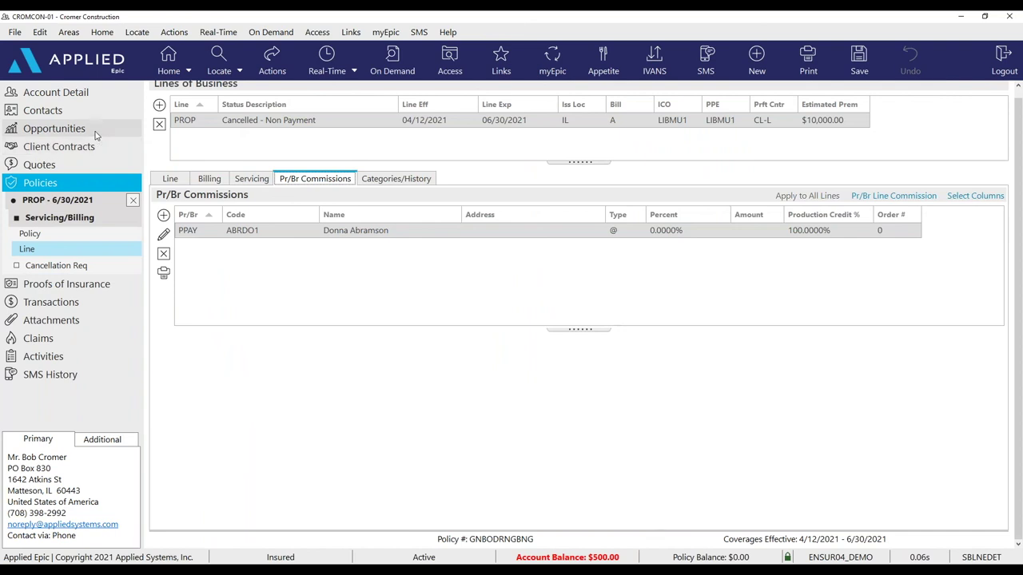
pyautogui.click(94, 133)
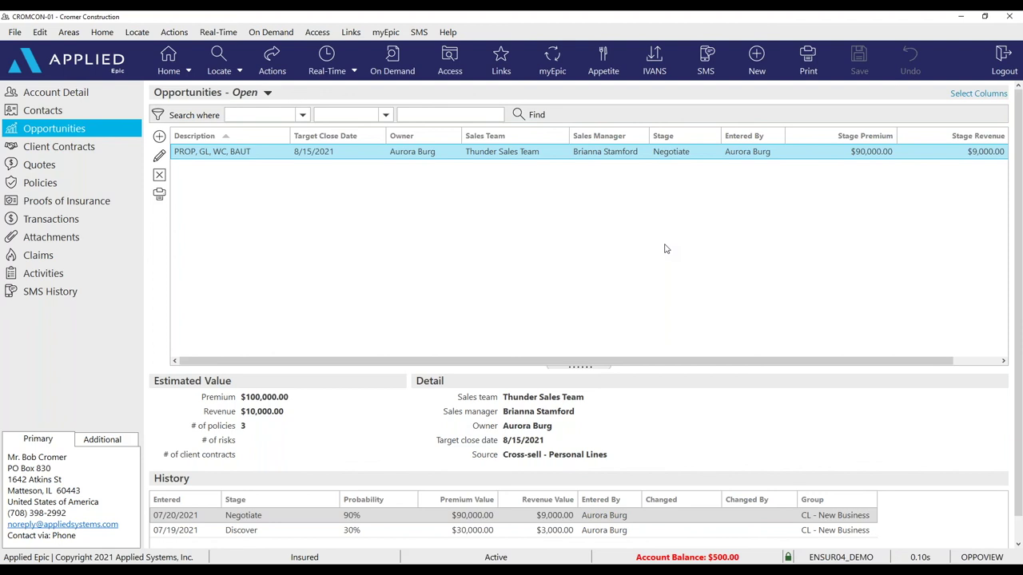
# Open the activity events in the configuration area and display the settings of the Add Opportunity event.
pyautogui.click(188, 72)
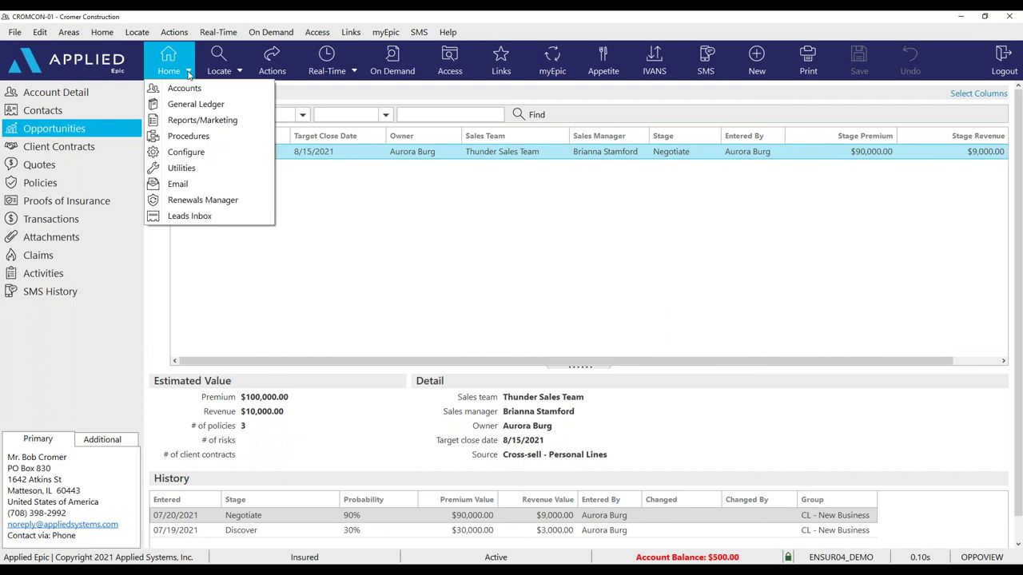
pyautogui.click(224, 155)
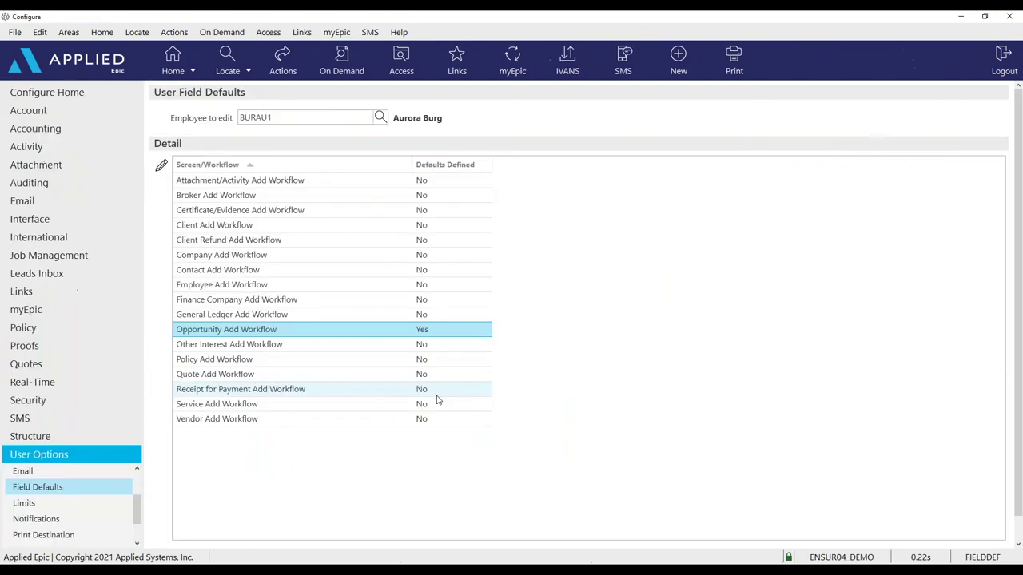
pyautogui.click(89, 150)
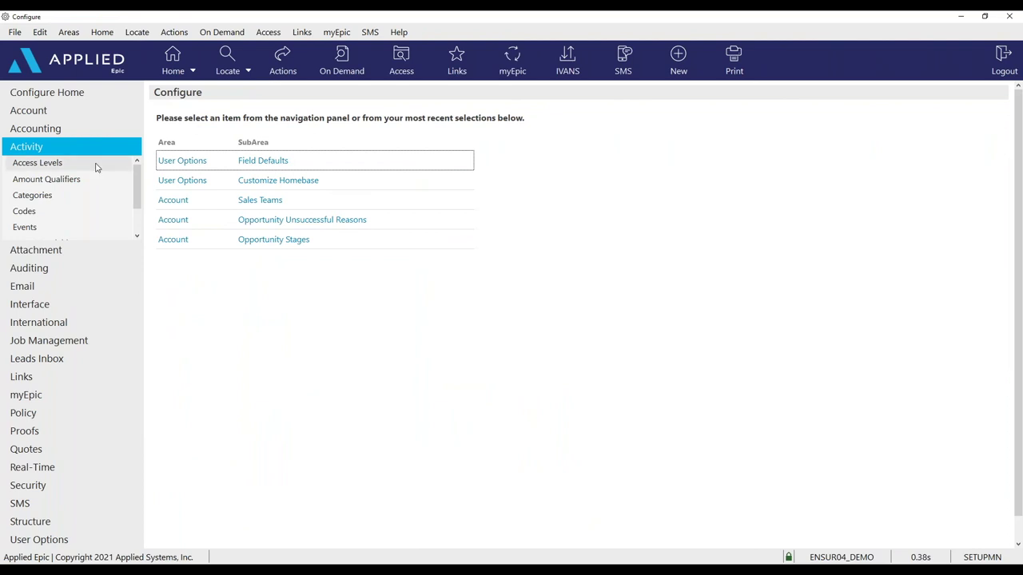
pyautogui.click(86, 232)
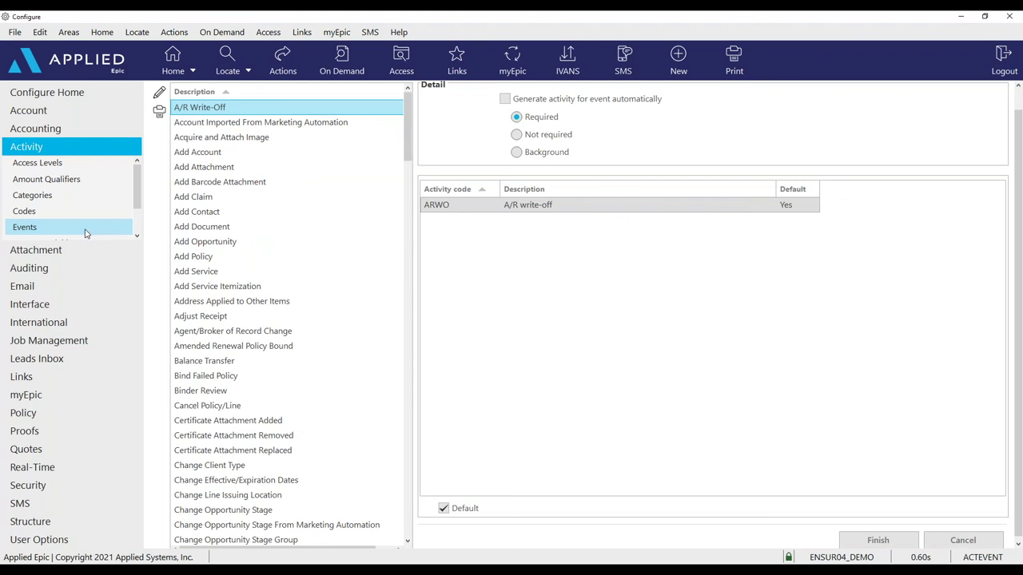
pyautogui.scroll(-3, 139, 235)
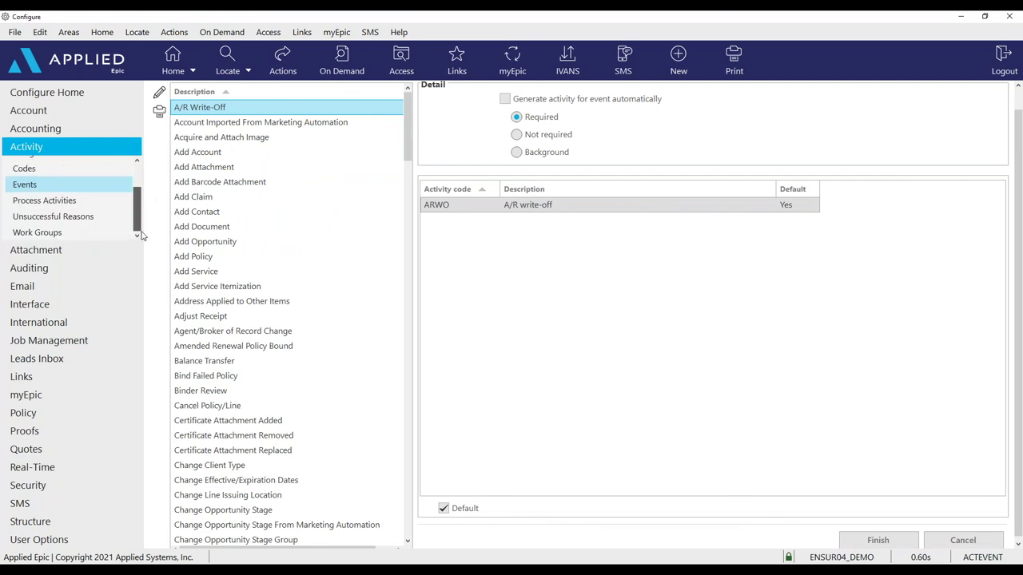
pyautogui.click(210, 244)
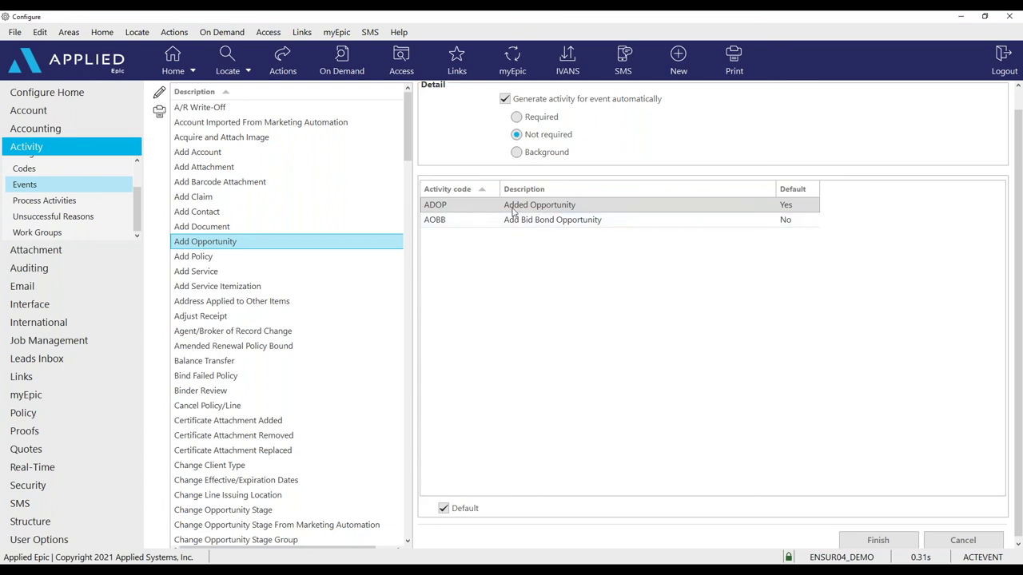
# Edit the Add Opportunity event and browse the activity codes available for it, closing the list without adding one.
pyautogui.click(160, 94)
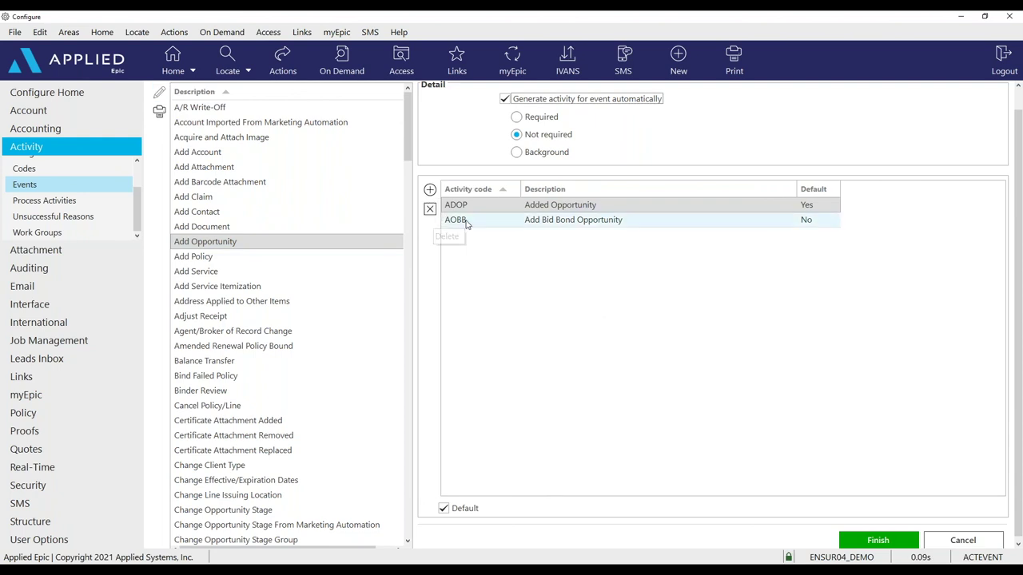
pyautogui.click(430, 190)
pyautogui.scroll(-12, 459, 288)
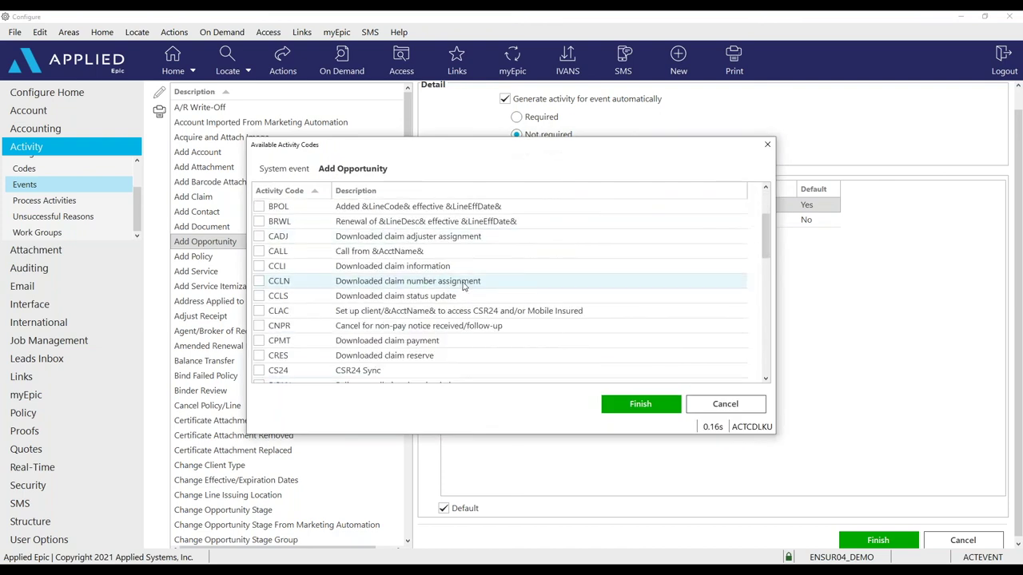
pyautogui.scroll(-2, 462, 287)
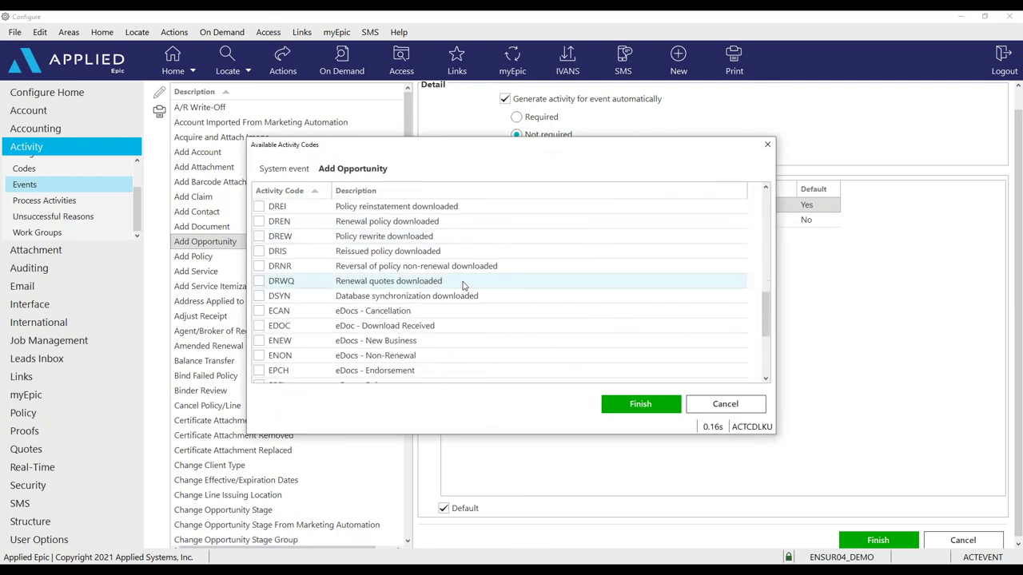
pyautogui.click(725, 407)
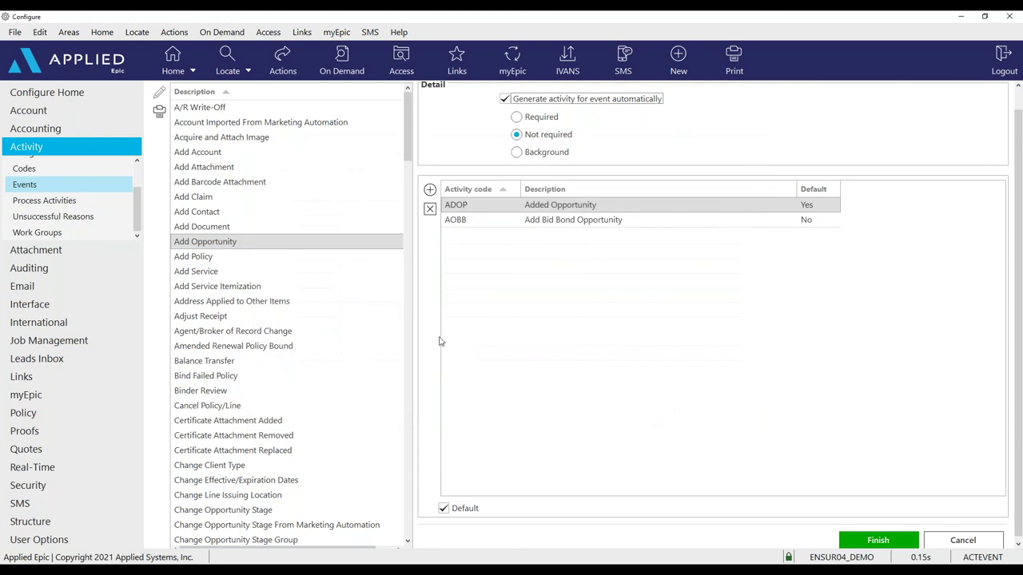
# Open the activity codes configuration and start a new activity code.
pyautogui.click(70, 169)
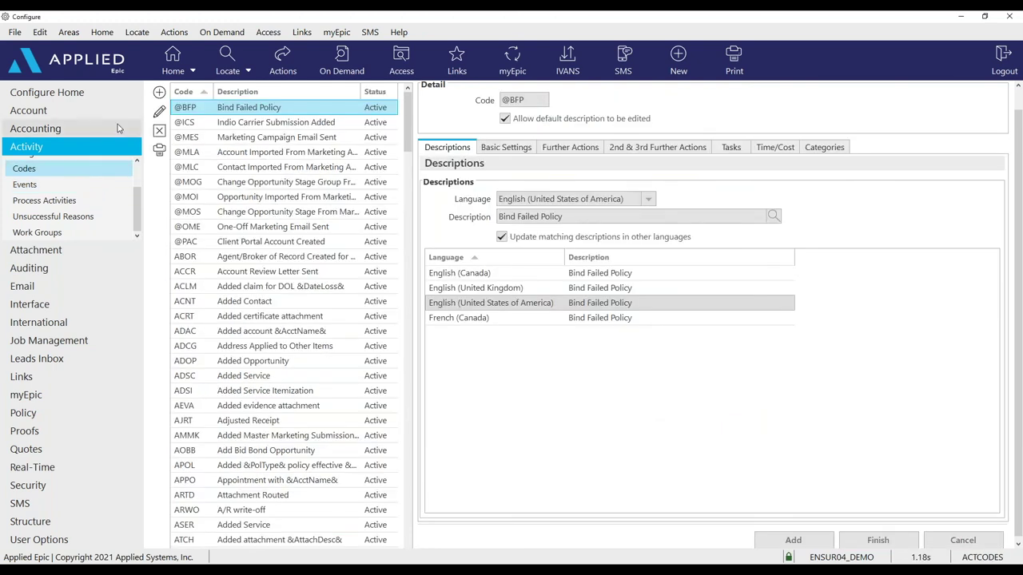
pyautogui.click(159, 93)
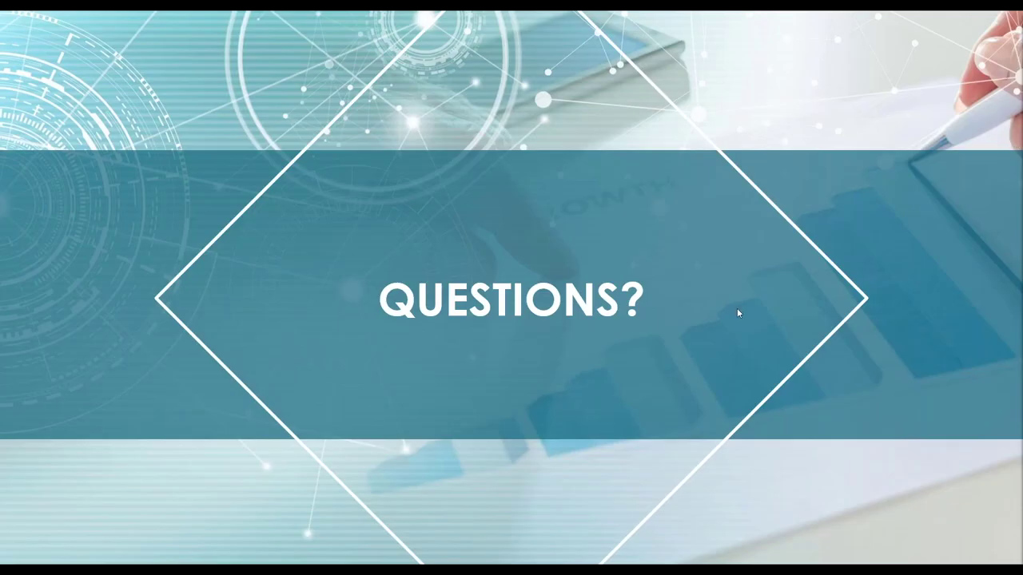
# Switch from the PowerPoint slide show back to Applied Epic and return to the Configure area.
pyautogui.hotkey('alt', 'Tab')
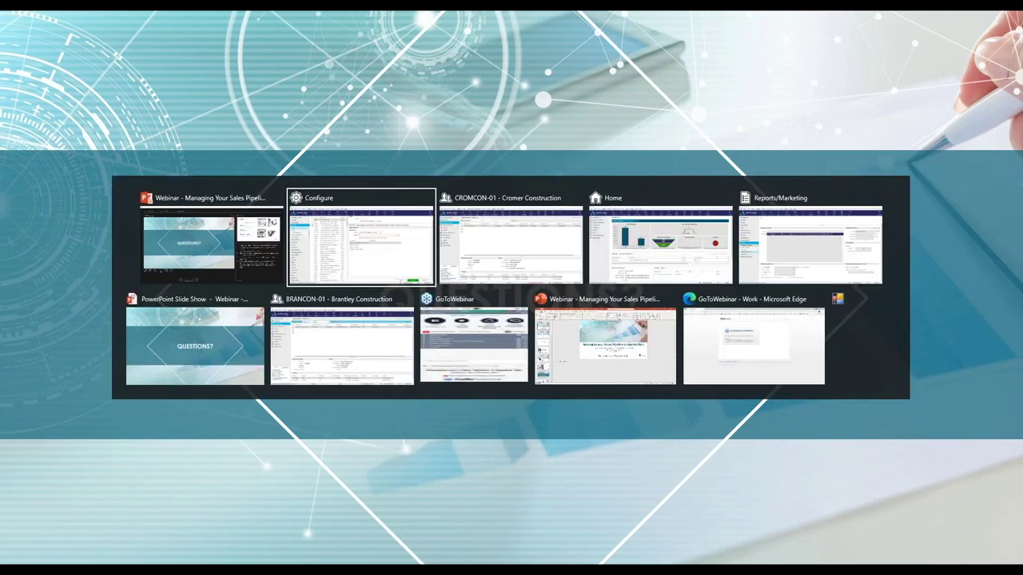
pyautogui.hotkey('alt', 'Tab')
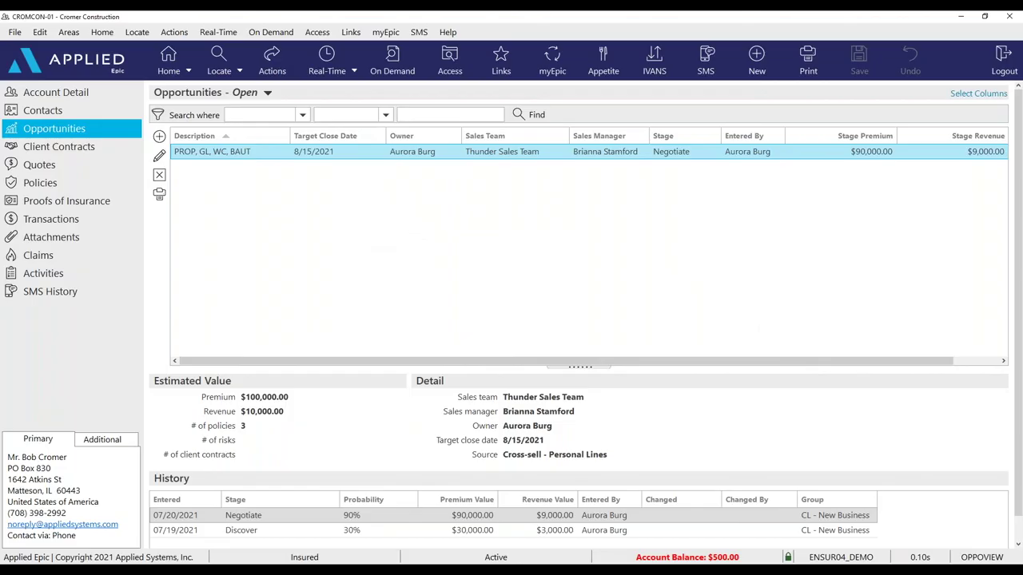
pyautogui.click(188, 71)
pyautogui.click(190, 151)
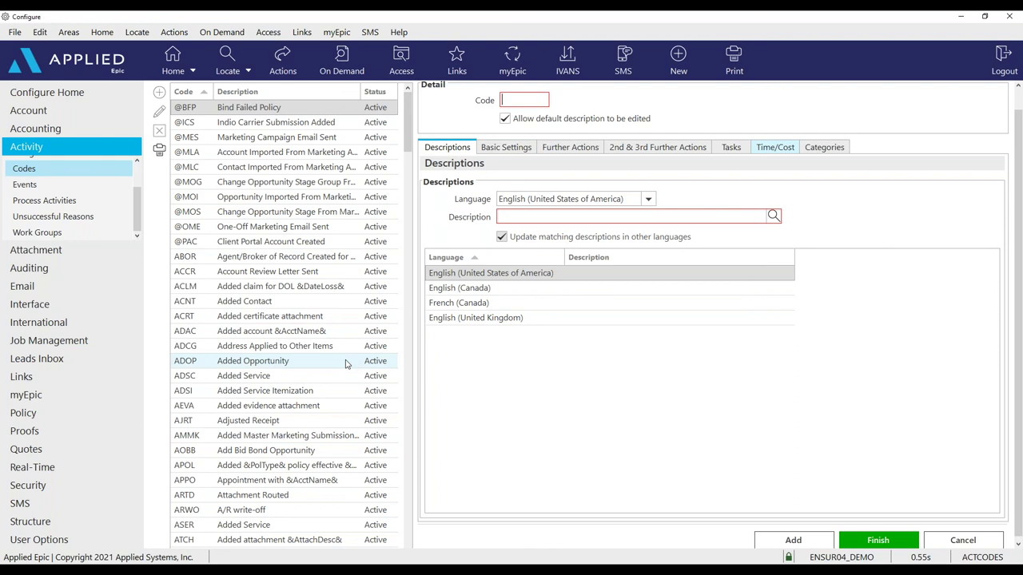
# Set the new activity code's code to SALE.
pyautogui.click(530, 99)
pyautogui.write('SALE')
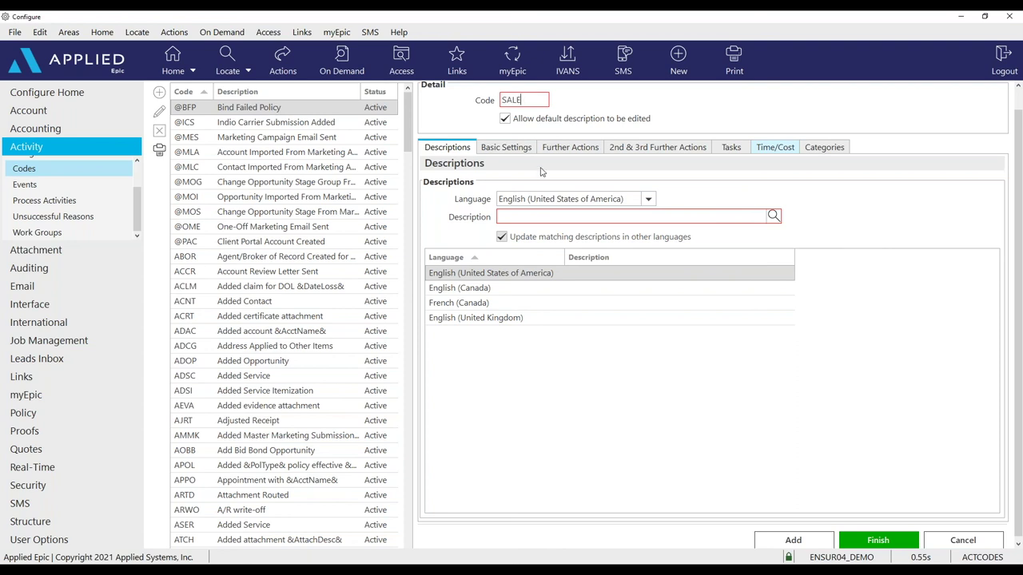
pyautogui.click(500, 216)
# Browse the available description variables, such as Policy Description, and close the list without inserting one.
pyautogui.click(773, 217)
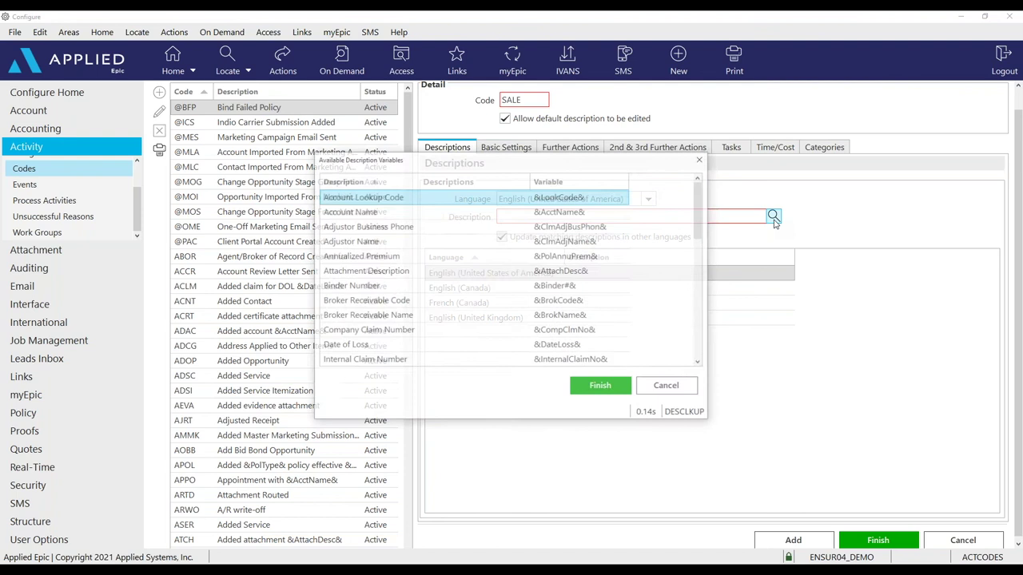
pyautogui.moveTo(700, 227); pyautogui.dragTo(700, 351)
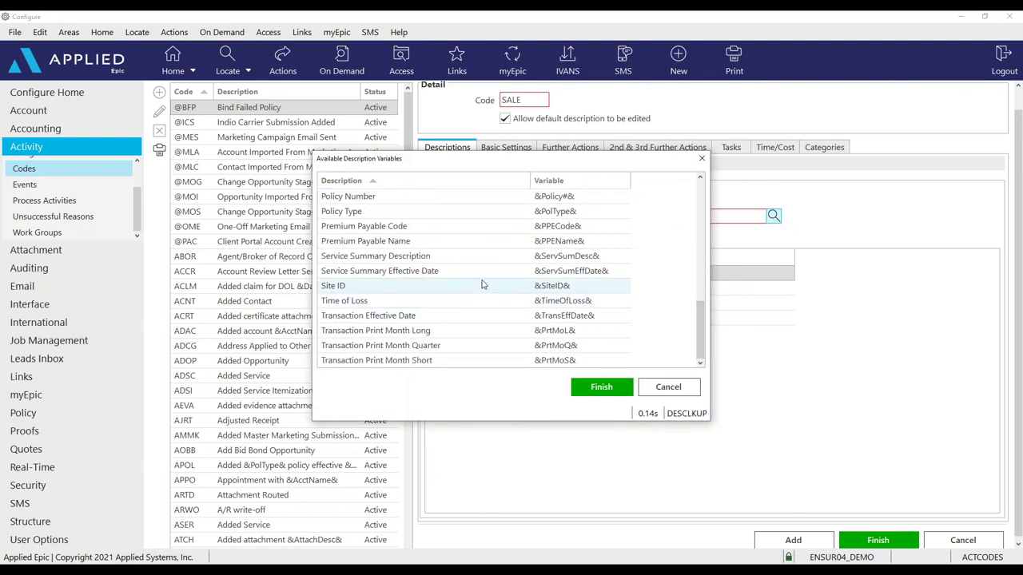
pyautogui.scroll(3, 482, 283)
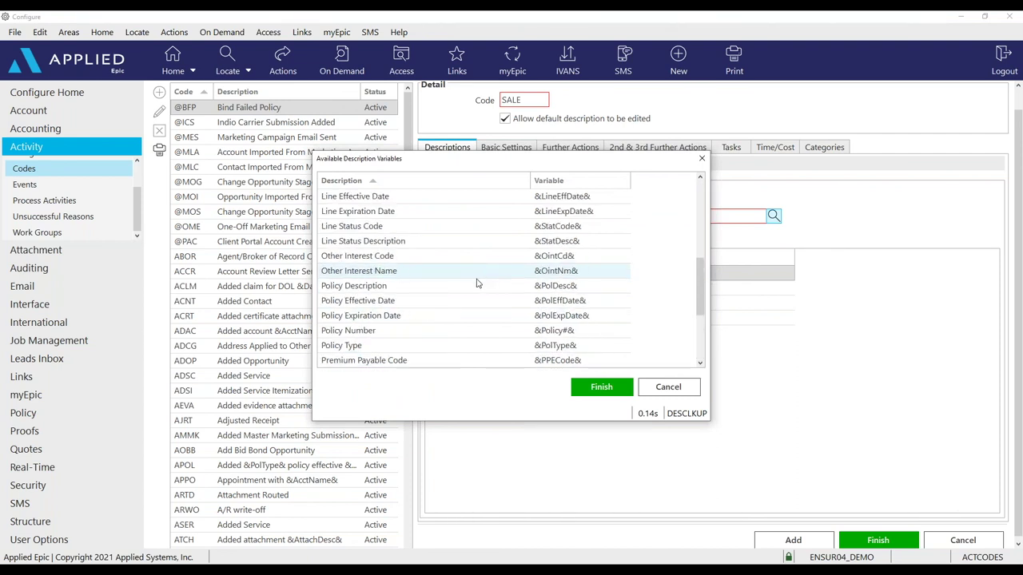
pyautogui.click(468, 289)
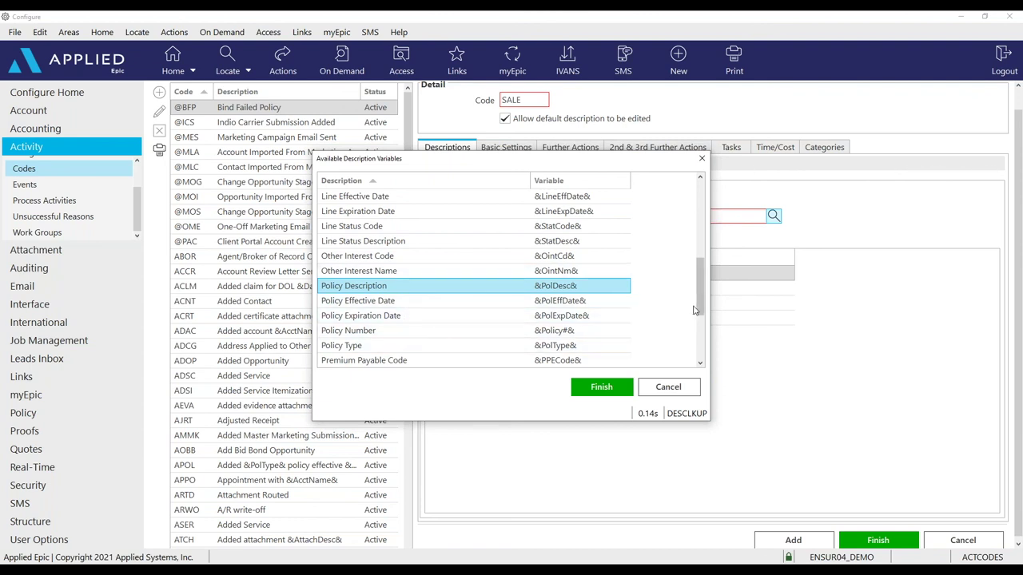
pyautogui.moveTo(699, 298); pyautogui.dragTo(689, 241)
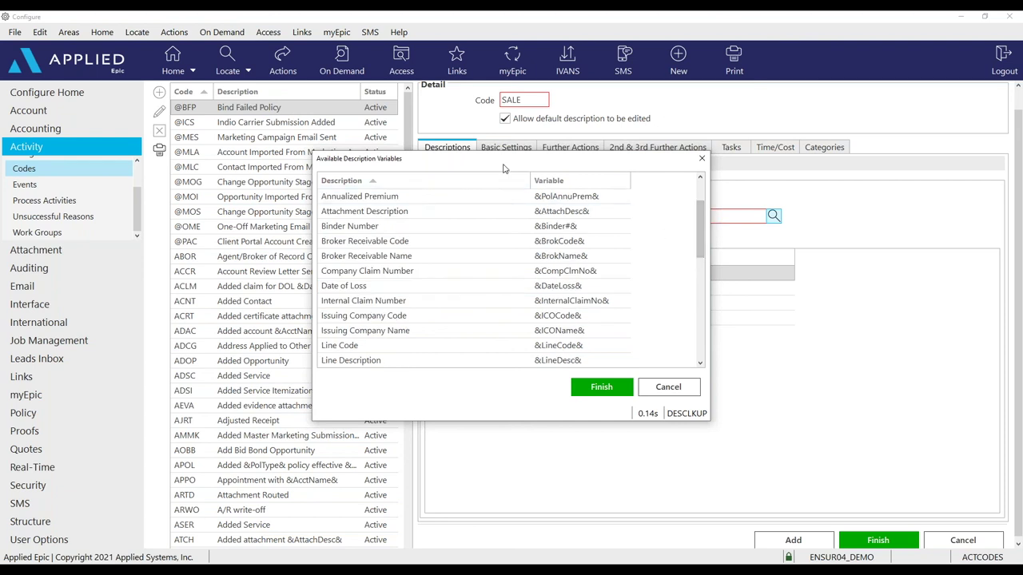
pyautogui.scroll(2, 515, 228)
pyautogui.click(669, 387)
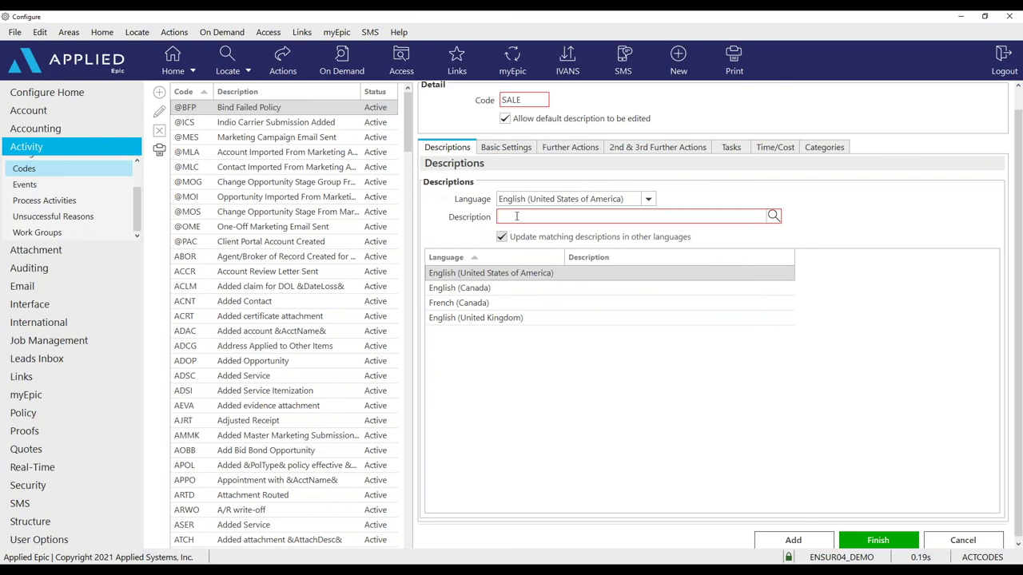
# Set the SALE activity code's description to "sale" and save the new code.
pyautogui.write('sale')
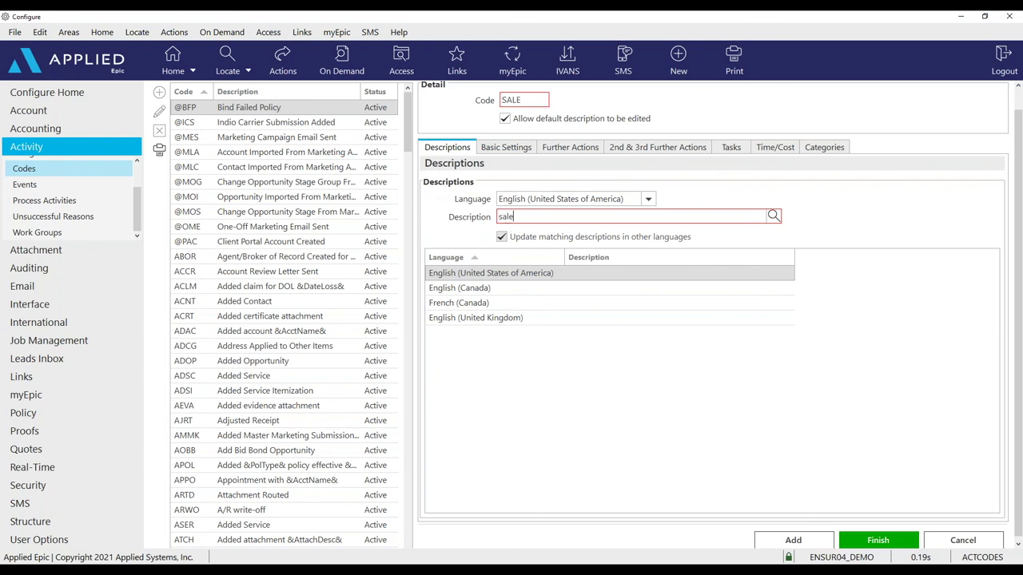
pyautogui.click(897, 545)
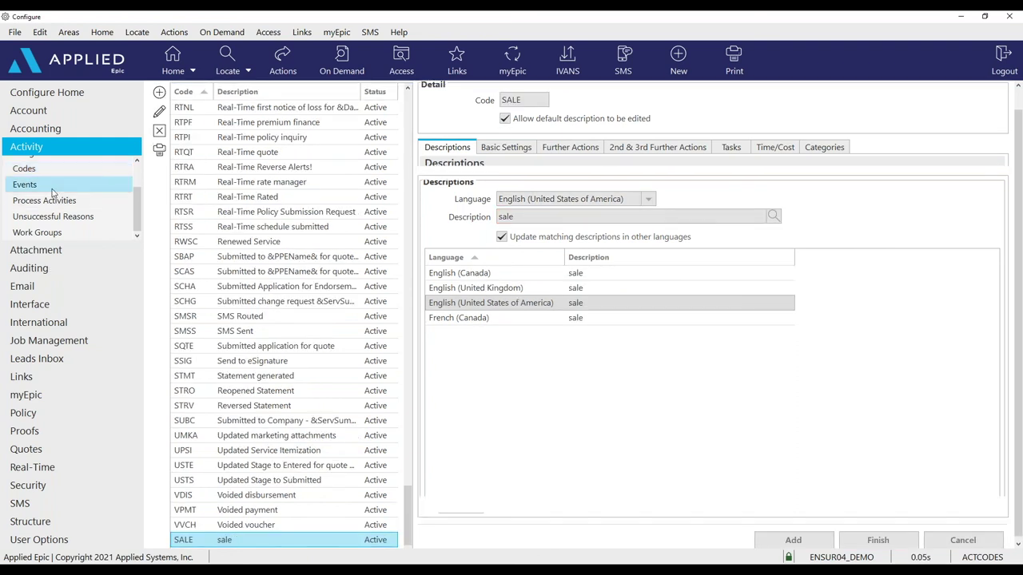
# Return to the activity events, check the codes available for the Add Opportunity event, and discard the event edit.
pyautogui.click(51, 189)
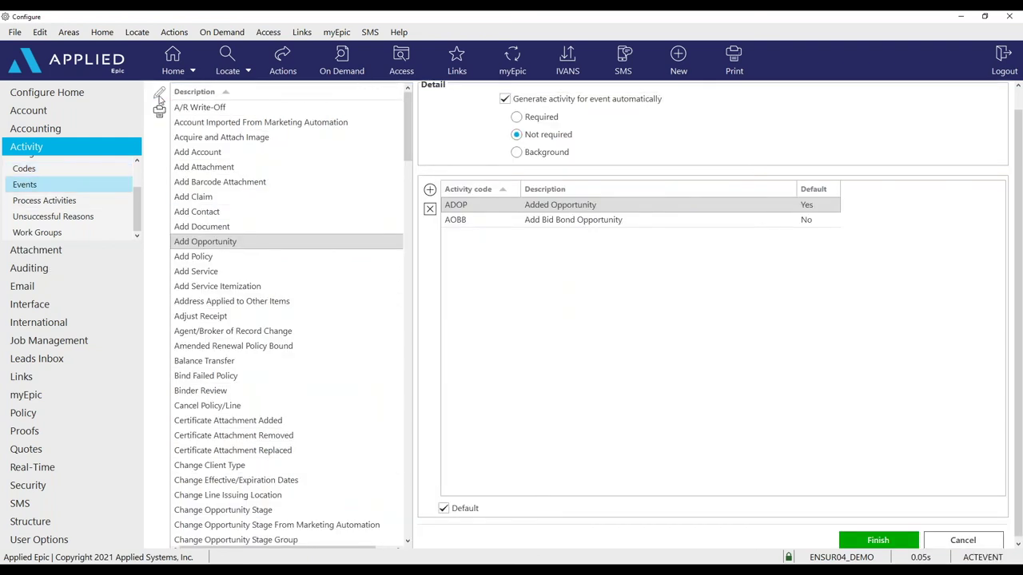
pyautogui.click(435, 194)
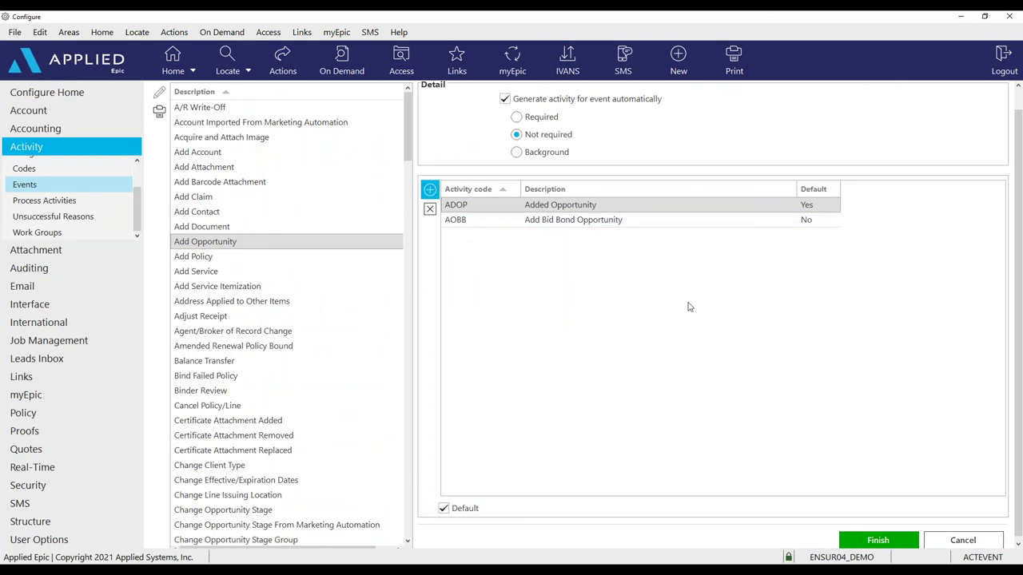
pyautogui.click(725, 404)
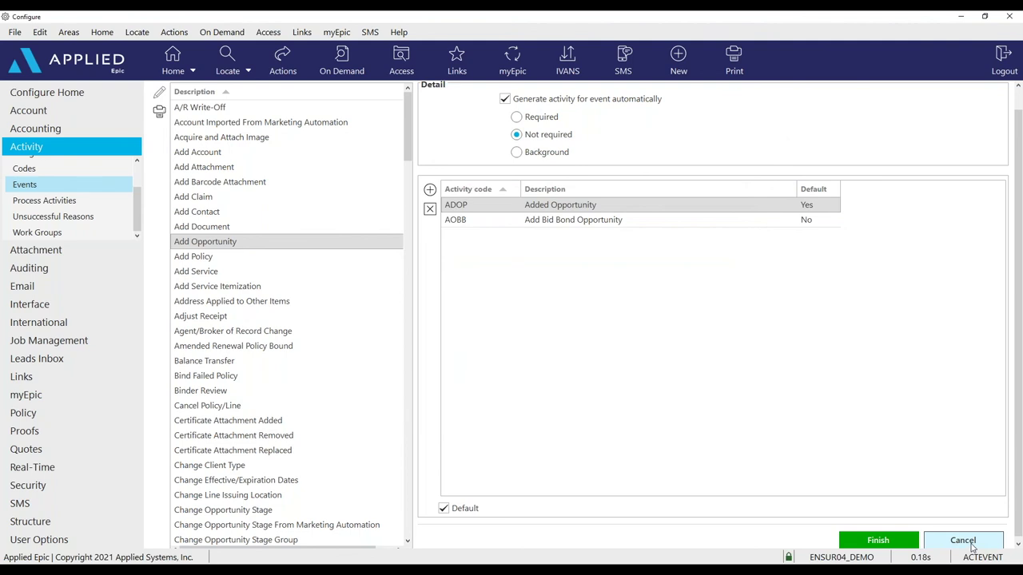
pyautogui.click(963, 541)
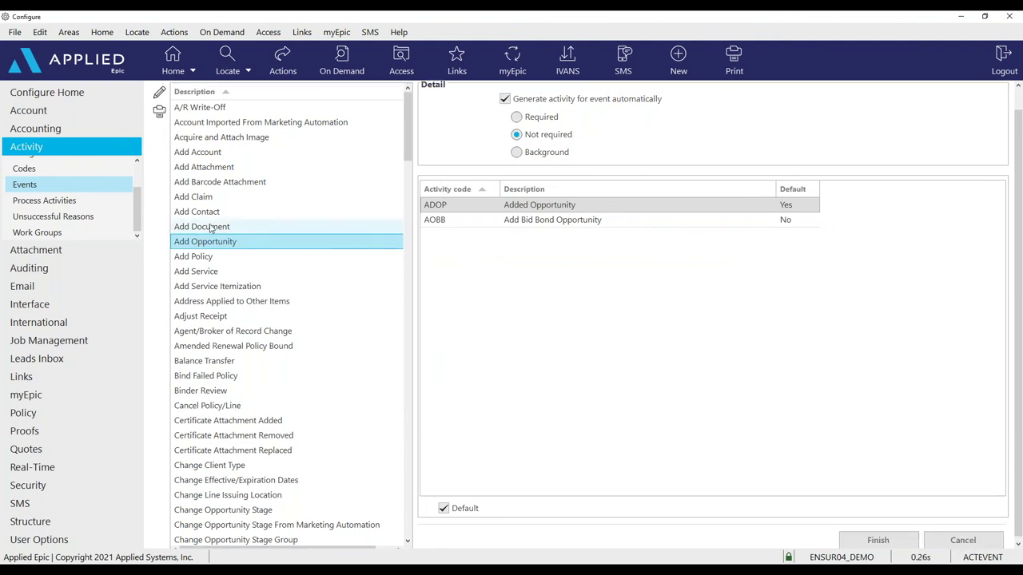
# Edit the Add Opportunity event to remove its ADOP and AOBB activity codes and make the automatic activity required.
pyautogui.click(439, 206)
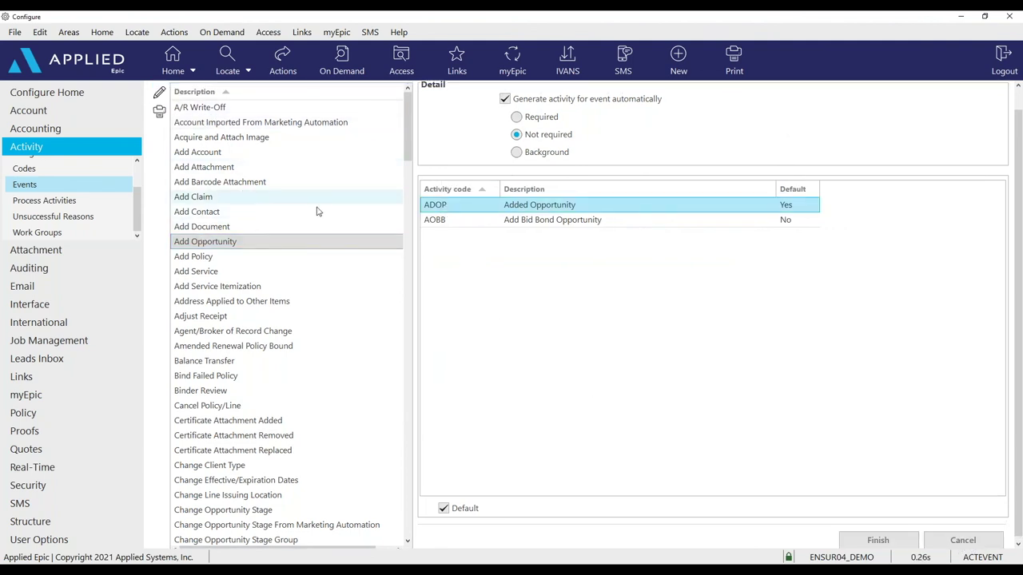
pyautogui.scroll(1, 314, 214)
pyautogui.click(159, 114)
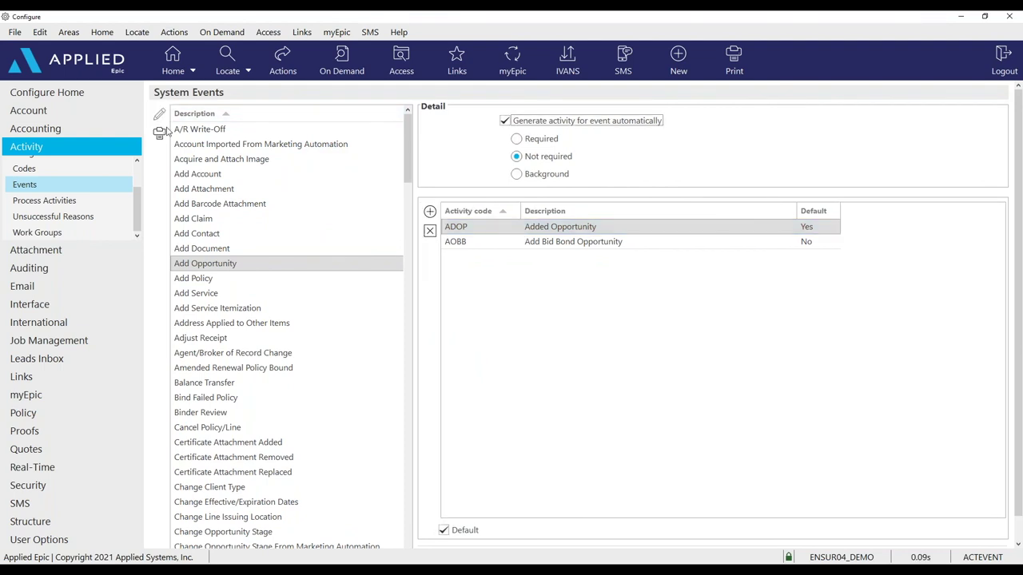
pyautogui.click(432, 231)
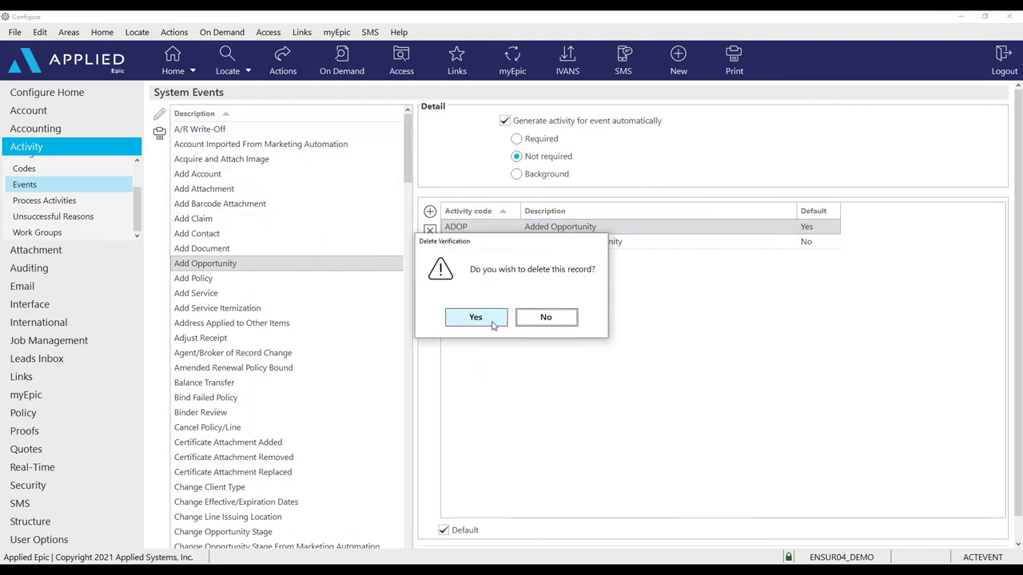
pyautogui.click(489, 320)
pyautogui.click(429, 231)
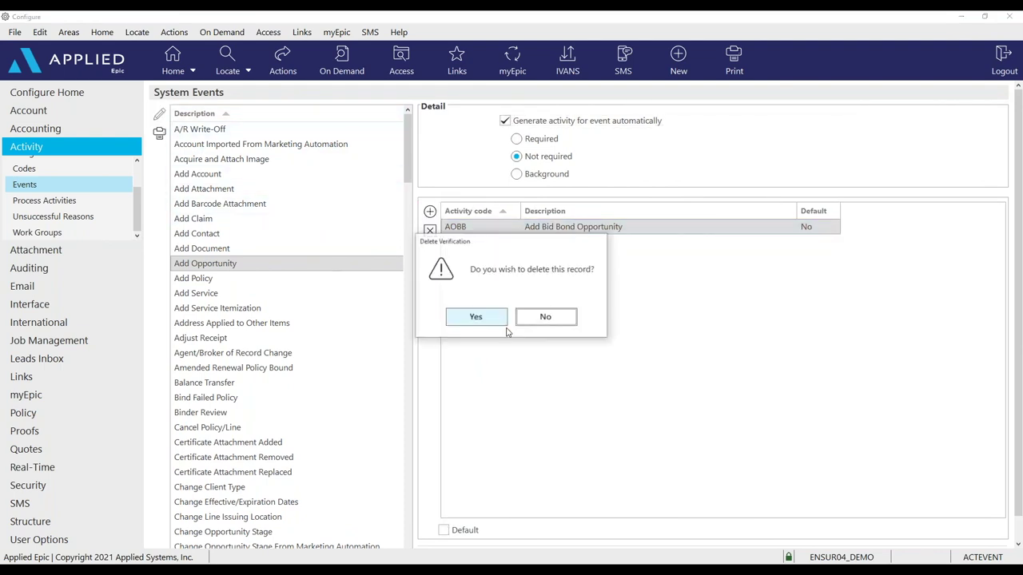
pyautogui.click(479, 319)
pyautogui.click(516, 139)
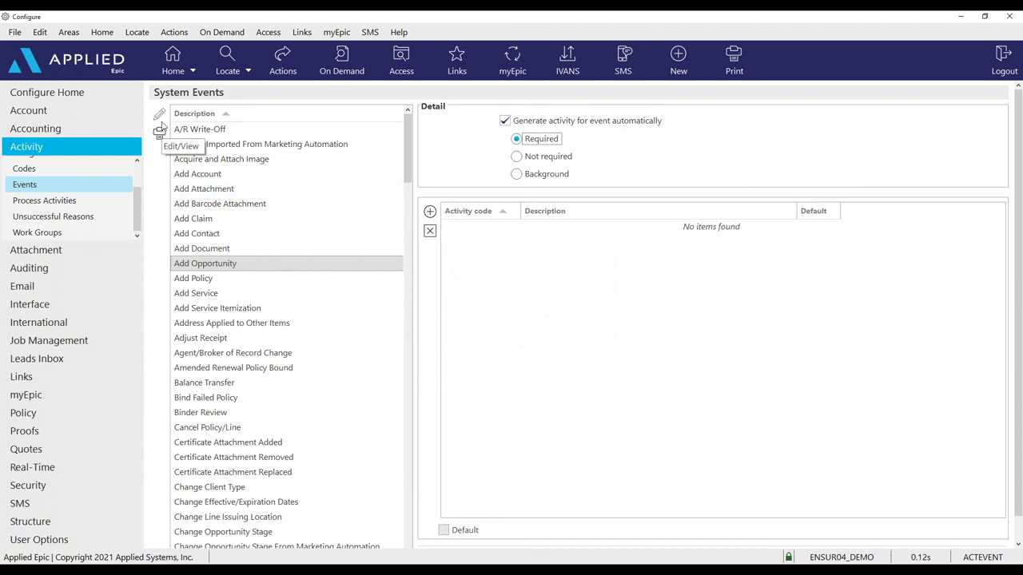
# Add the SALE activity code to the Add Opportunity event and discard all changes made to the event.
pyautogui.click(430, 211)
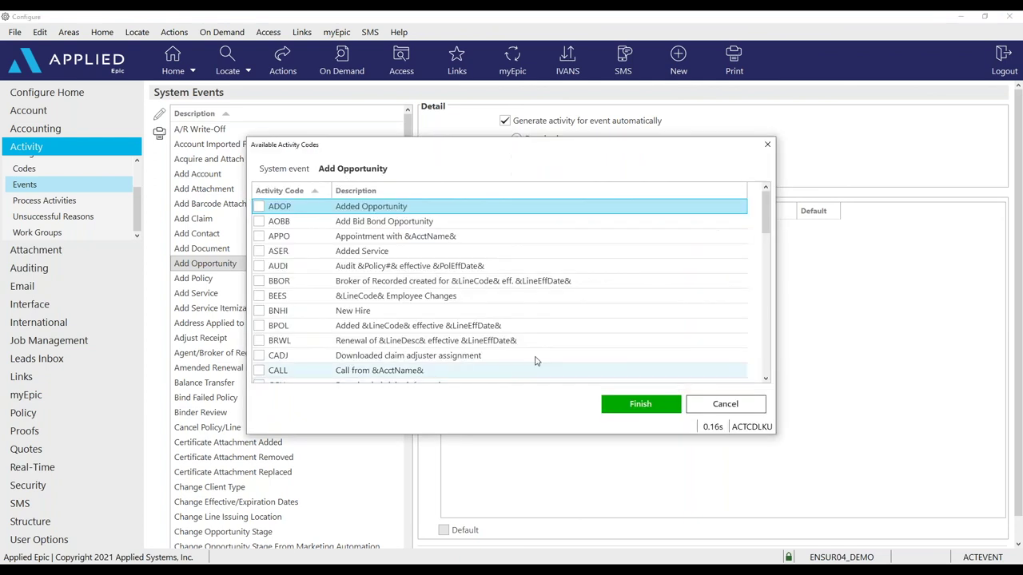
pyautogui.scroll(-15, 392, 303)
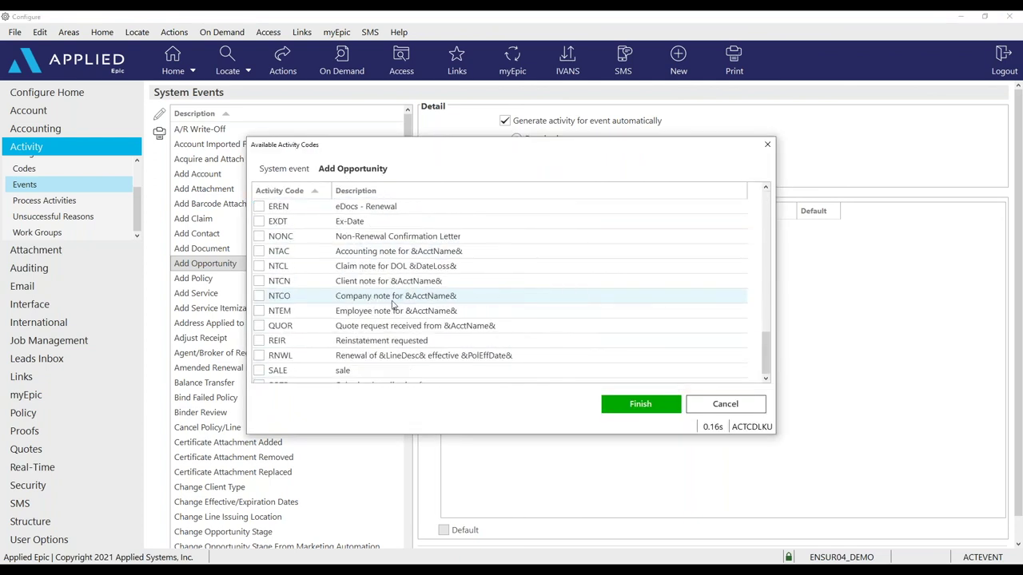
pyautogui.click(259, 355)
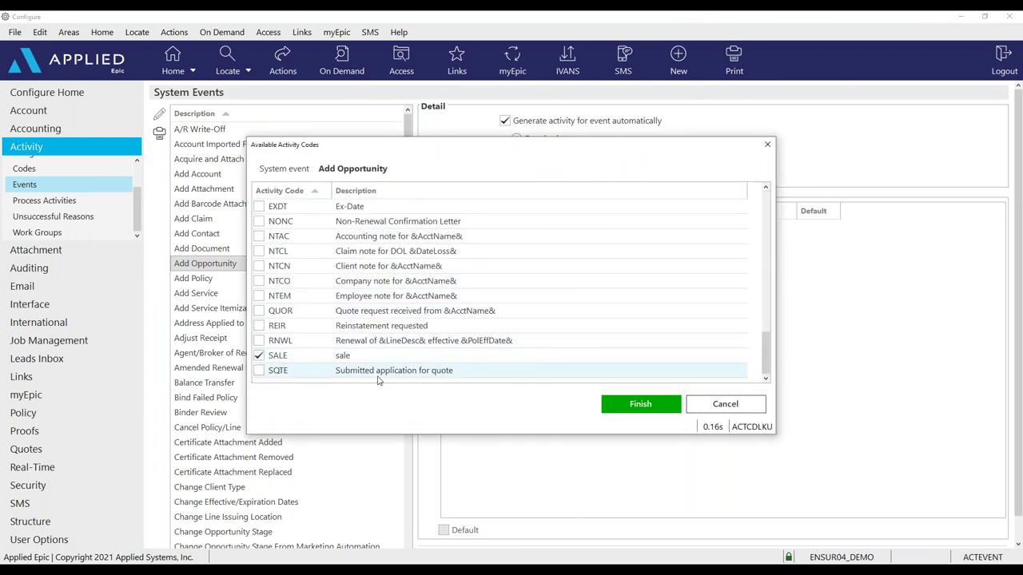
pyautogui.click(642, 405)
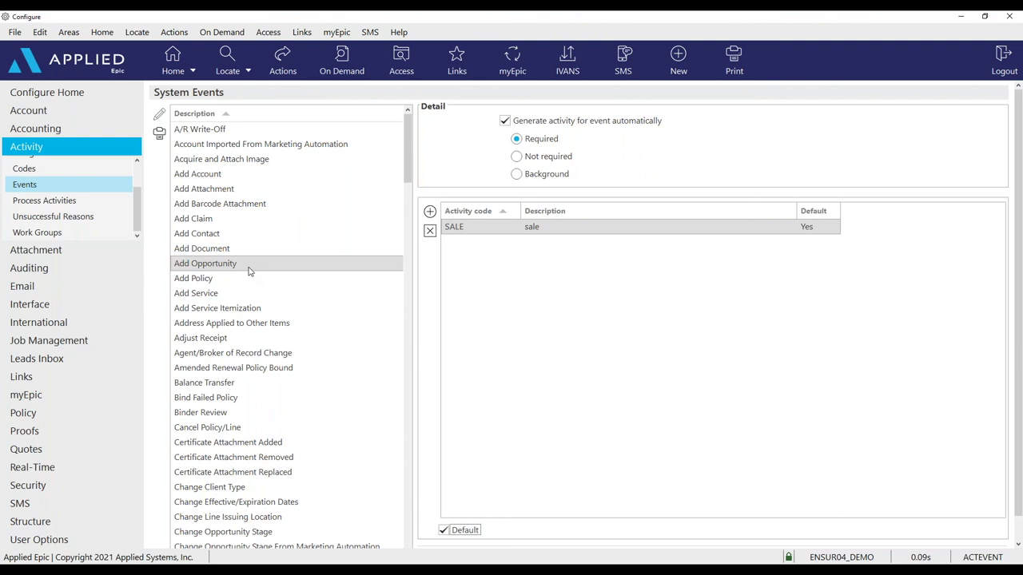
pyautogui.scroll(-1, 271, 274)
pyautogui.press('Escape')
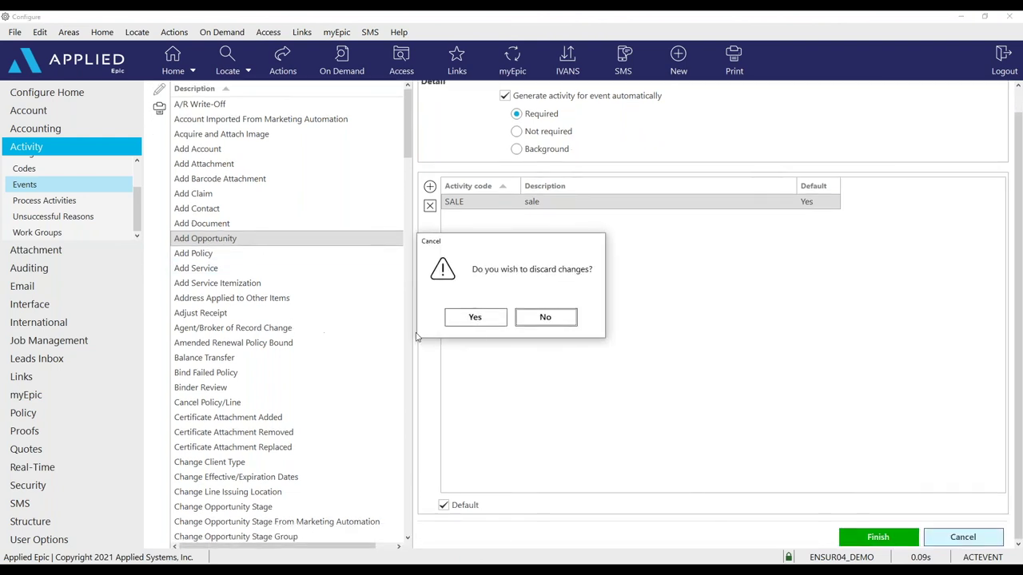
pyautogui.click(480, 317)
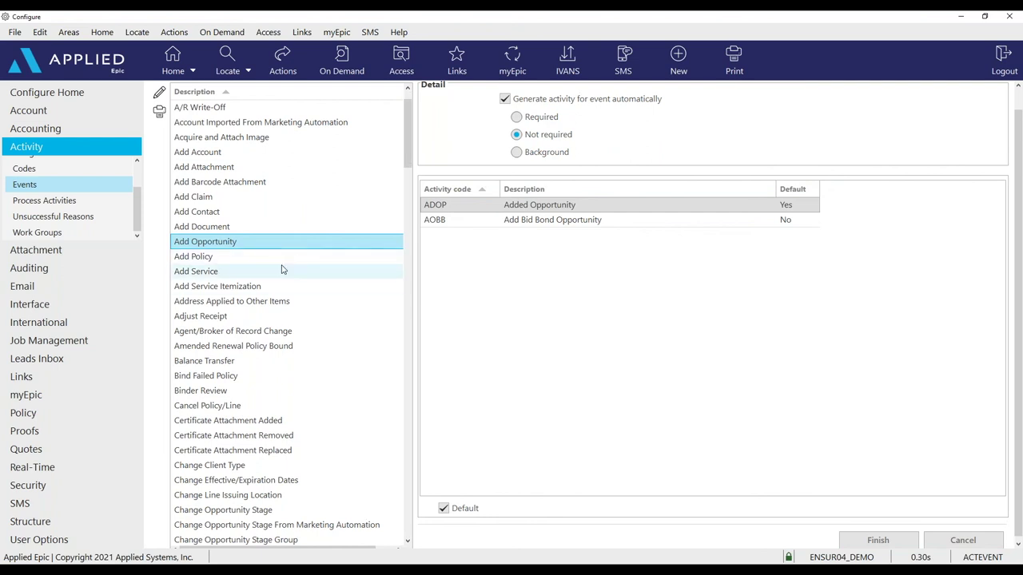
# Look through the system events and examine the activity codes tied to Reopen Opportunity and Endorse/Revise-Existing Lines.
pyautogui.scroll(-8, 282, 268)
pyautogui.scroll(-4, 282, 271)
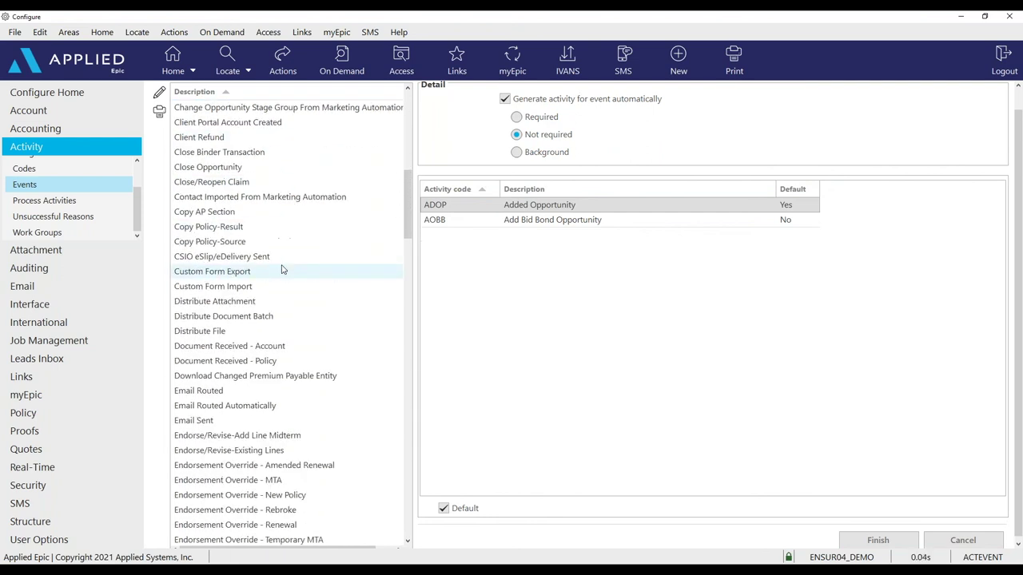
pyautogui.scroll(-4, 281, 271)
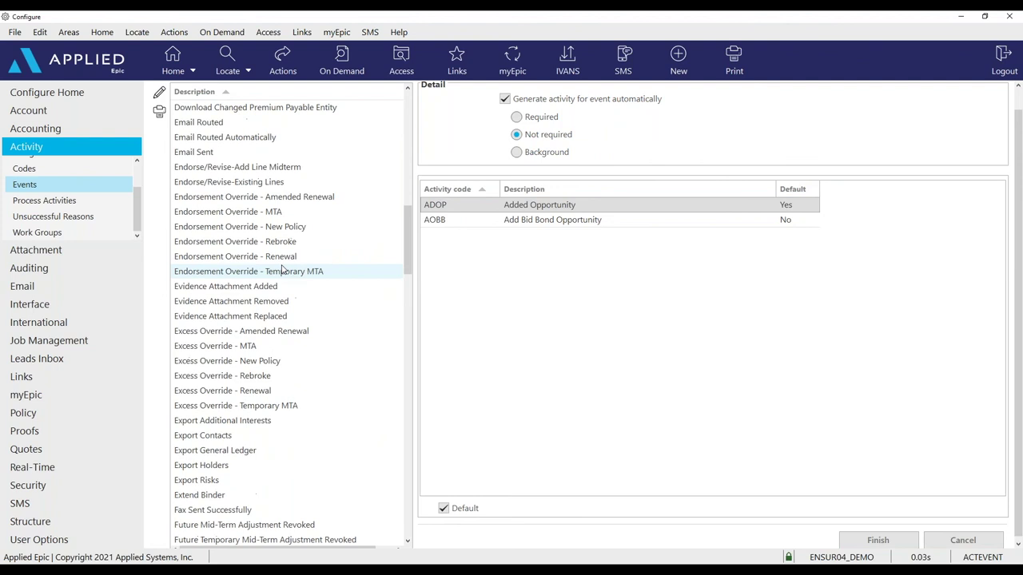
pyautogui.scroll(-4, 282, 270)
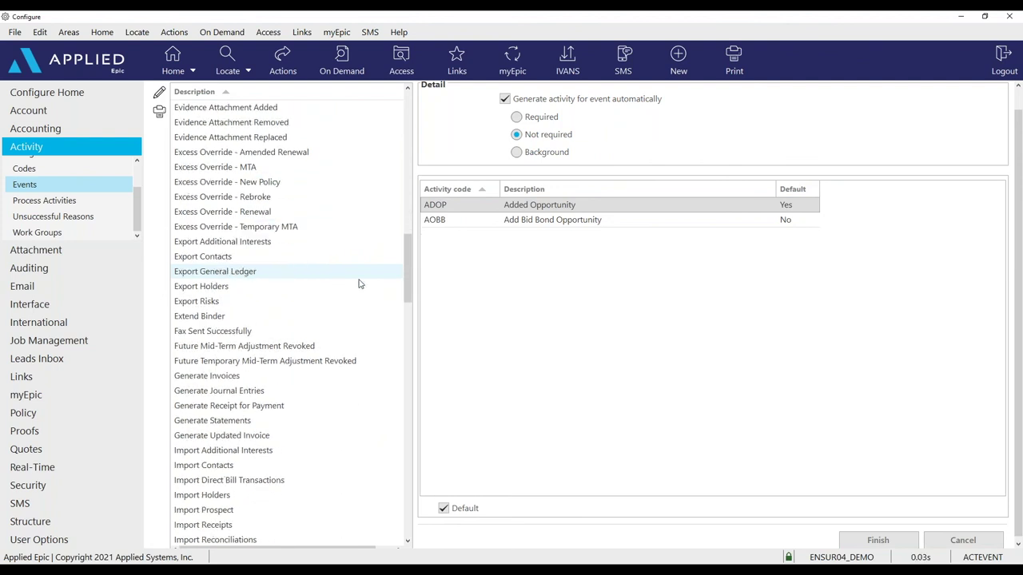
pyautogui.moveTo(408, 294); pyautogui.dragTo(410, 330)
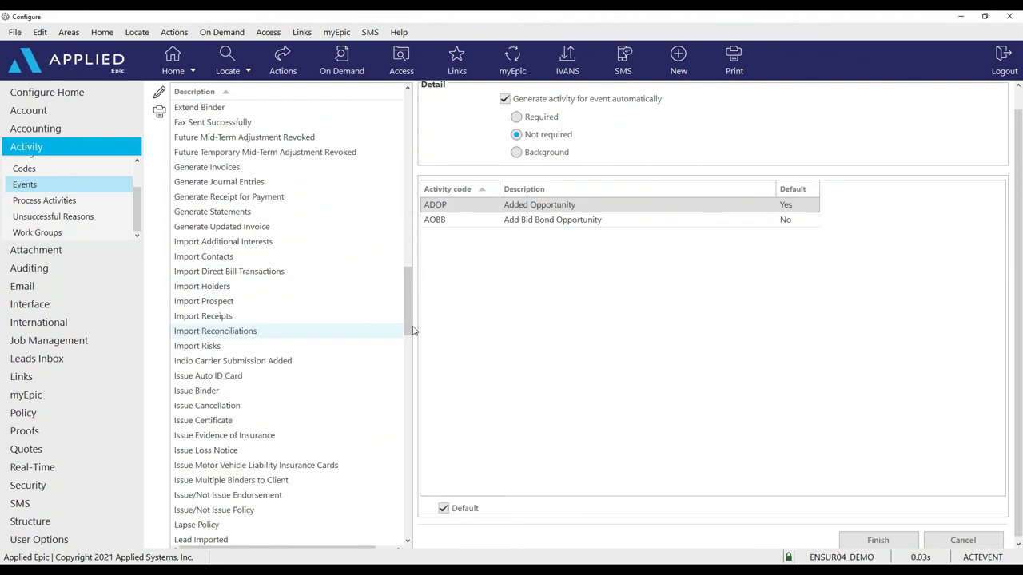
pyautogui.scroll(-9, 386, 459)
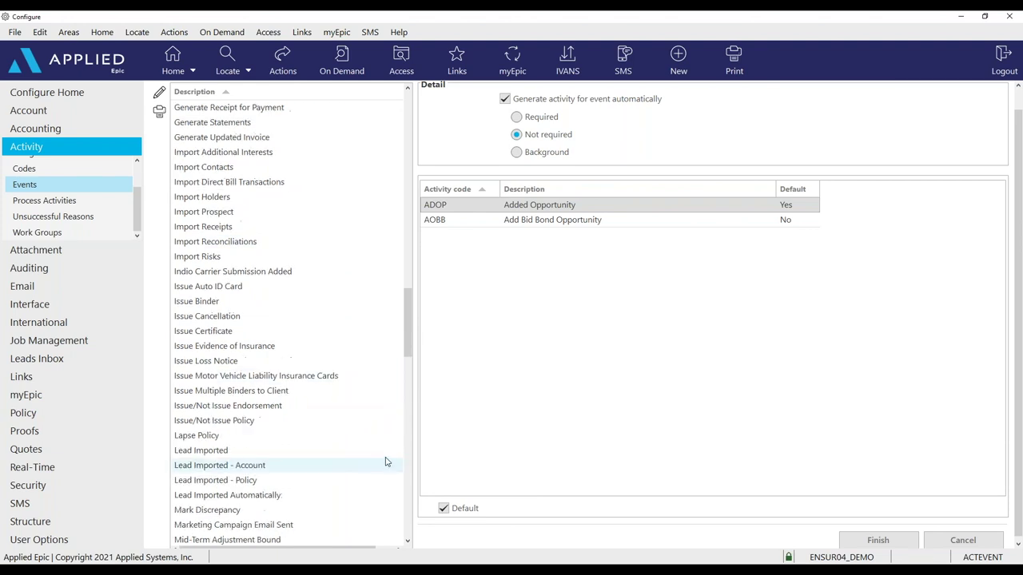
pyautogui.scroll(-11, 386, 460)
pyautogui.scroll(7, 386, 460)
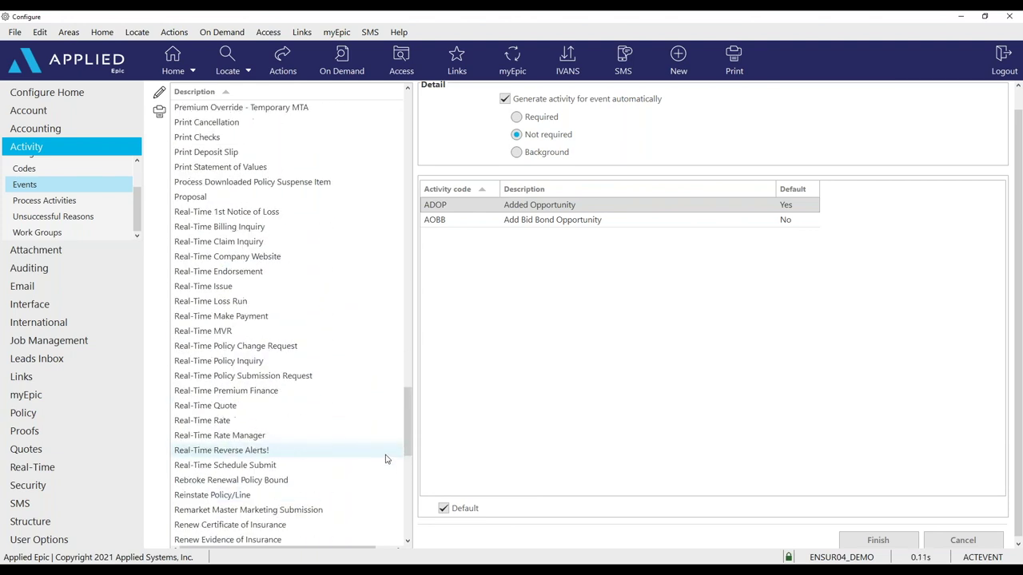
pyautogui.scroll(-9, 386, 460)
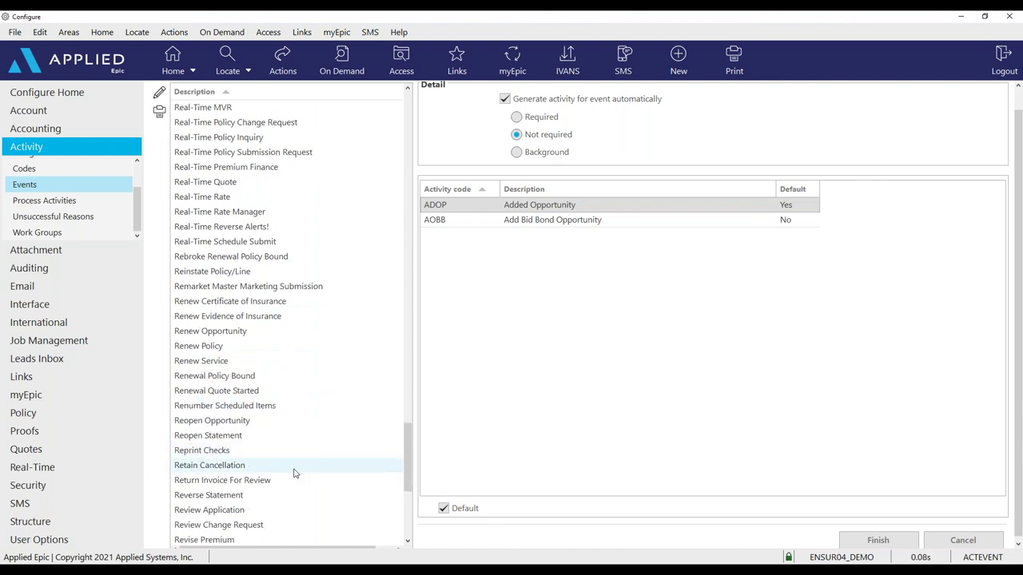
pyautogui.click(304, 426)
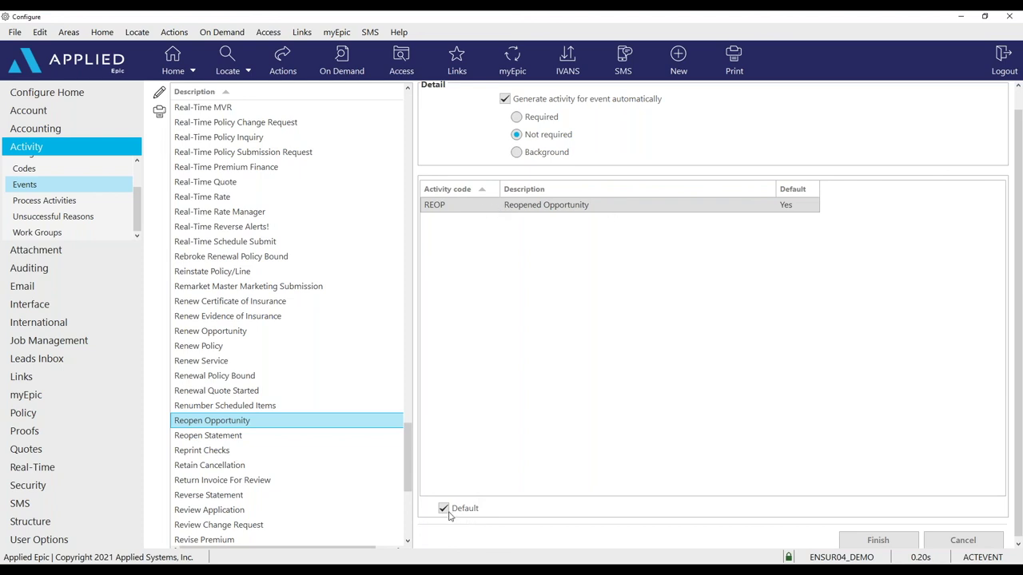
pyautogui.moveTo(406, 444); pyautogui.dragTo(393, 247)
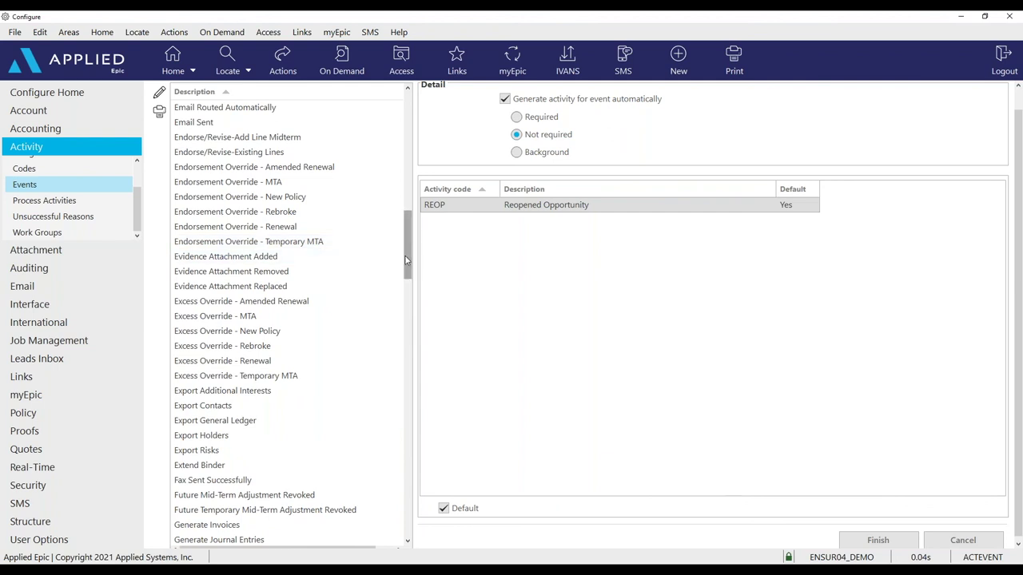
pyautogui.click(330, 155)
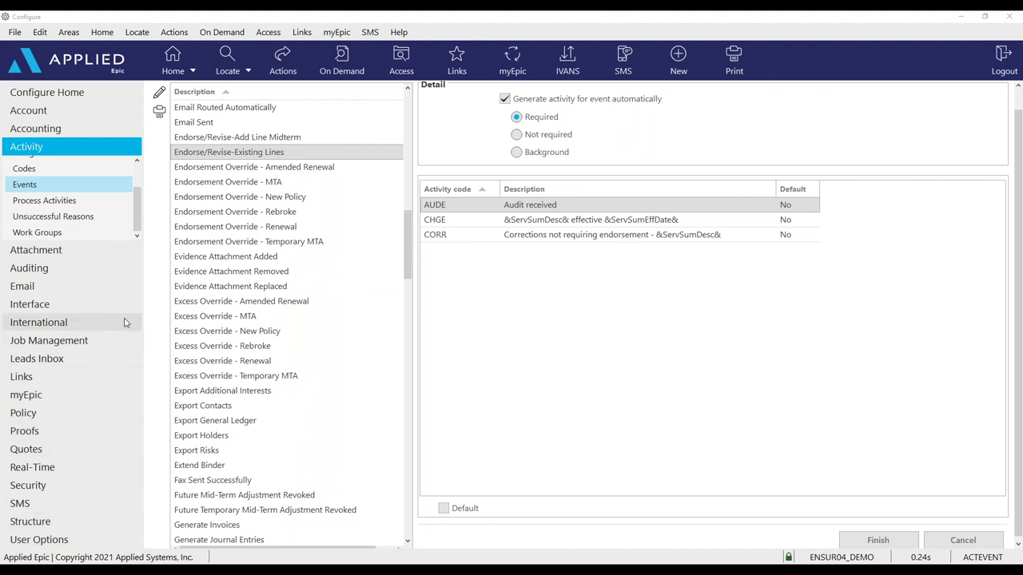
# Open the Customize Homebase user options and view the Report Quick View links to display.
pyautogui.click(67, 542)
pyautogui.click(72, 546)
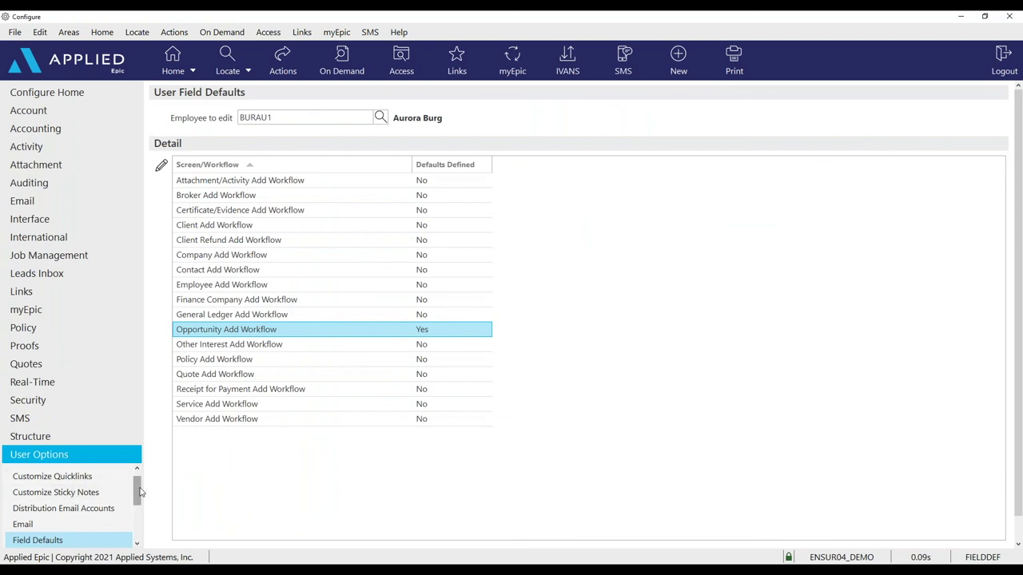
pyautogui.scroll(1, 132, 480)
pyautogui.click(105, 473)
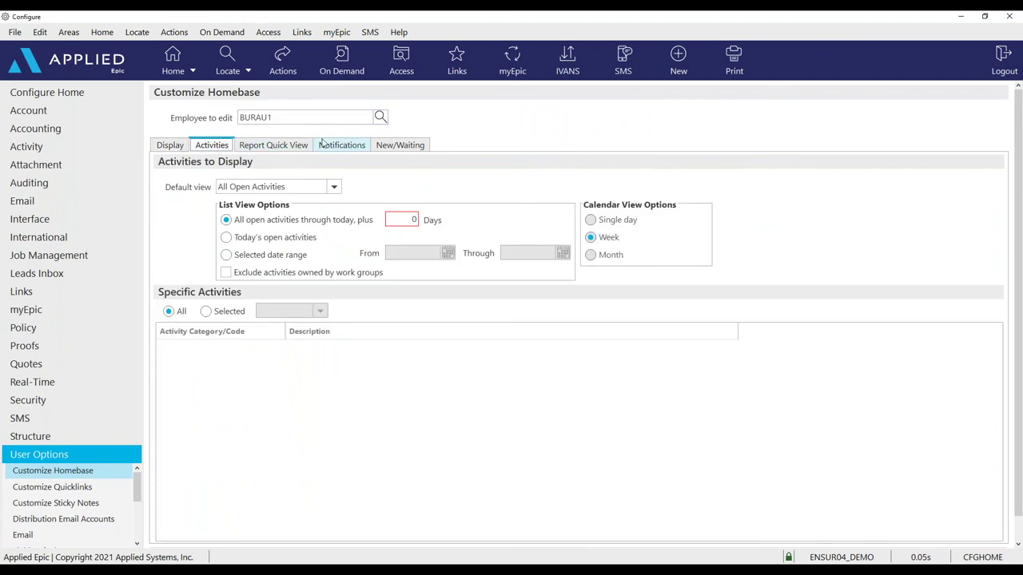
pyautogui.click(295, 148)
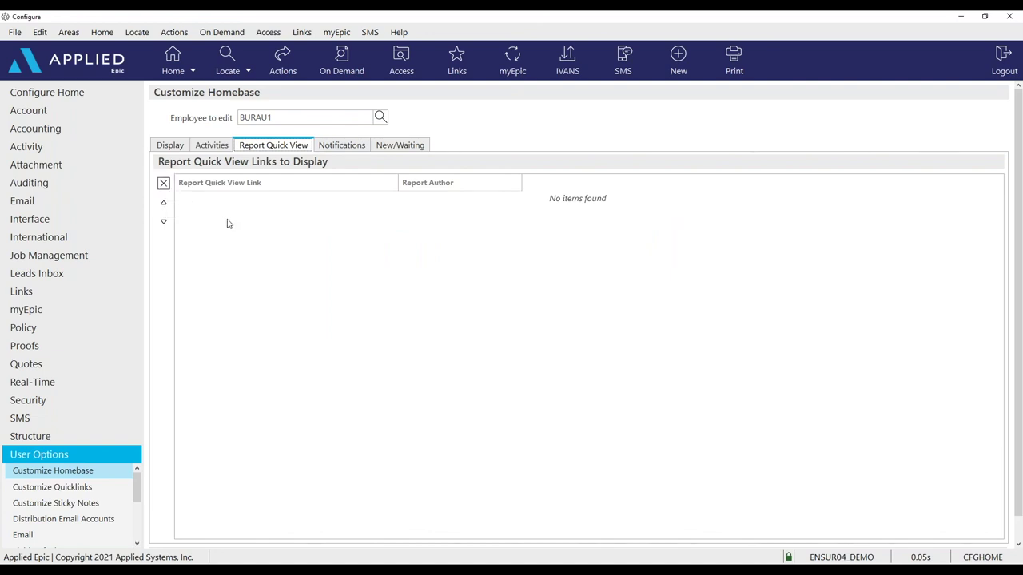
# Go to Reports/Marketing and show the Opportunities reports.
pyautogui.click(191, 73)
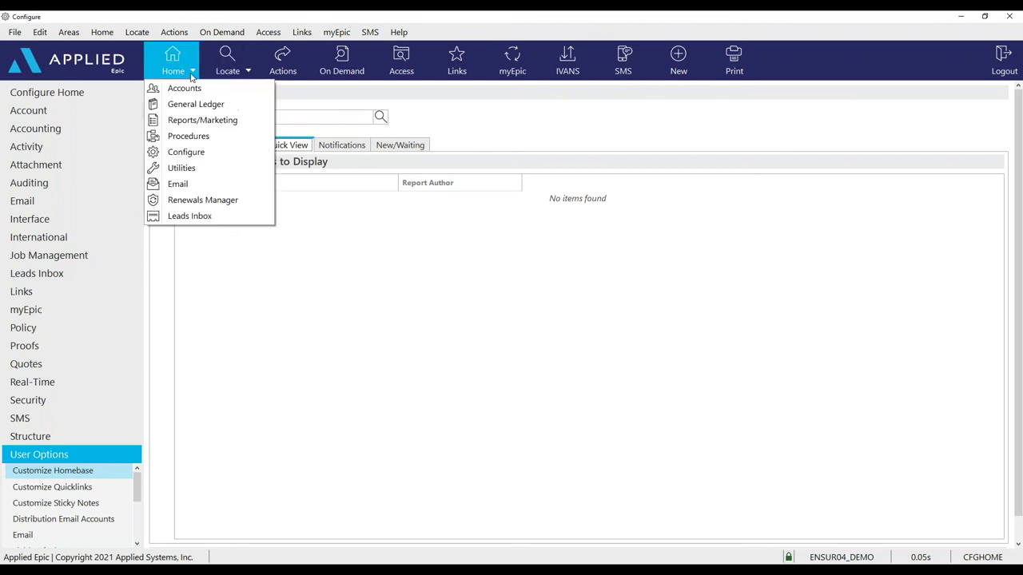
pyautogui.click(205, 124)
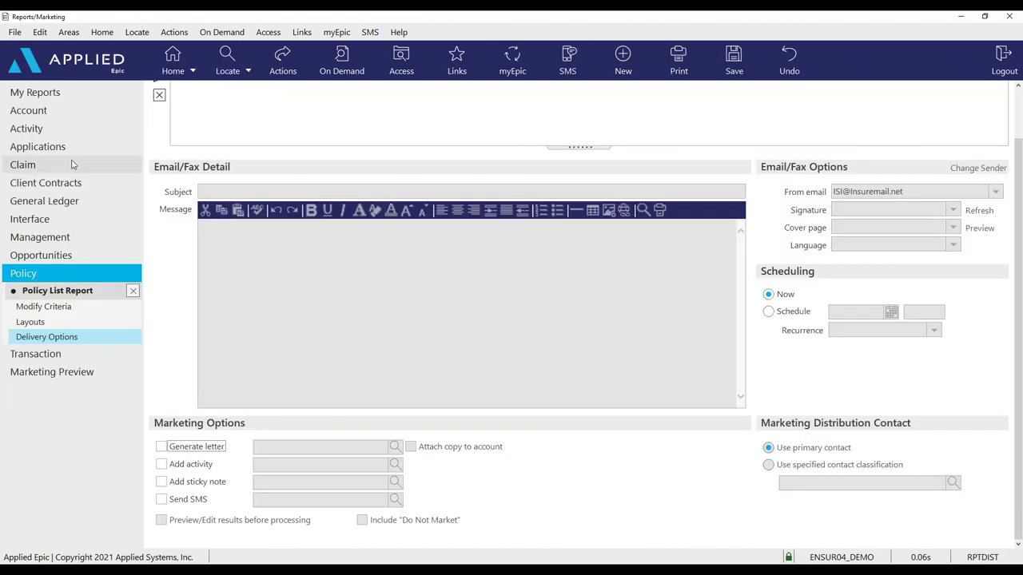
pyautogui.click(85, 257)
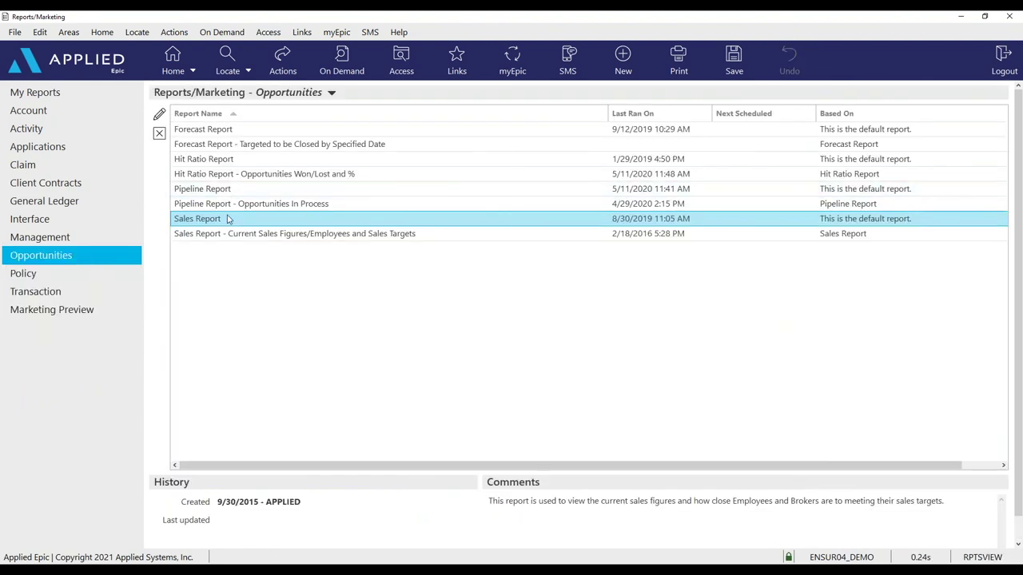
# Set up a copy of the Sales Report for another user's My Reports and cancel the copy.
pyautogui.click(282, 62)
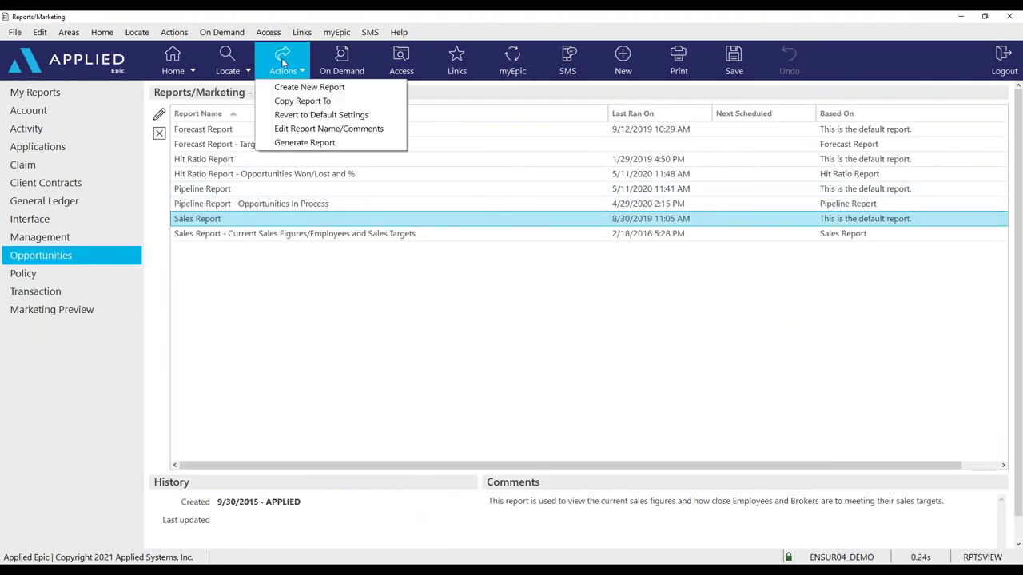
pyautogui.click(317, 110)
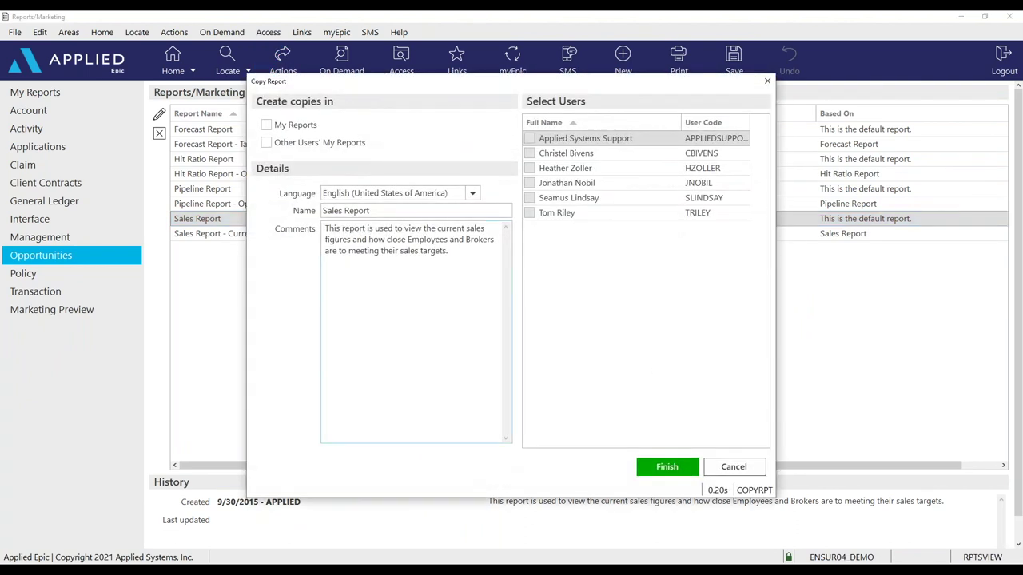
pyautogui.click(266, 142)
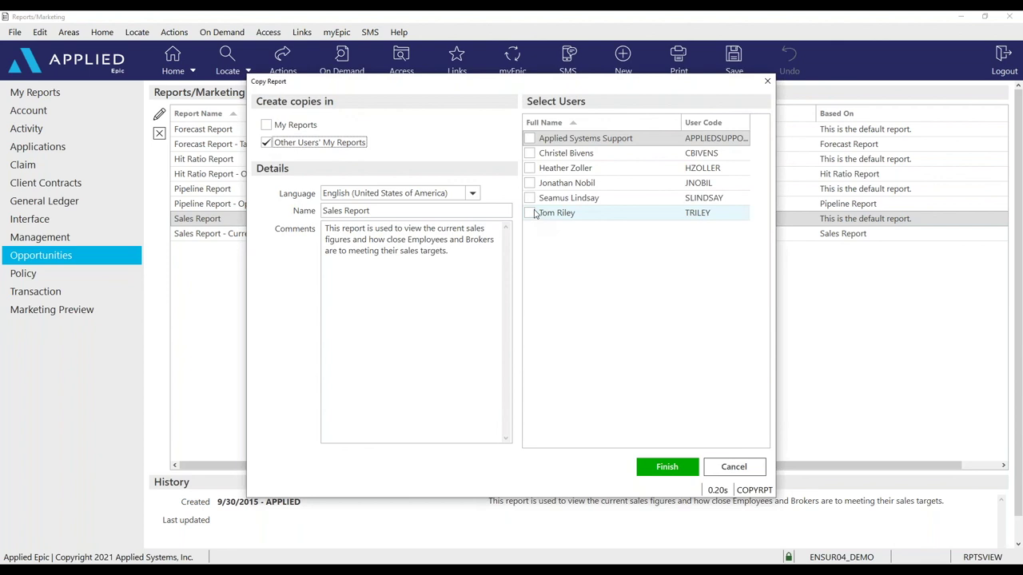
pyautogui.click(532, 186)
pyautogui.click(530, 185)
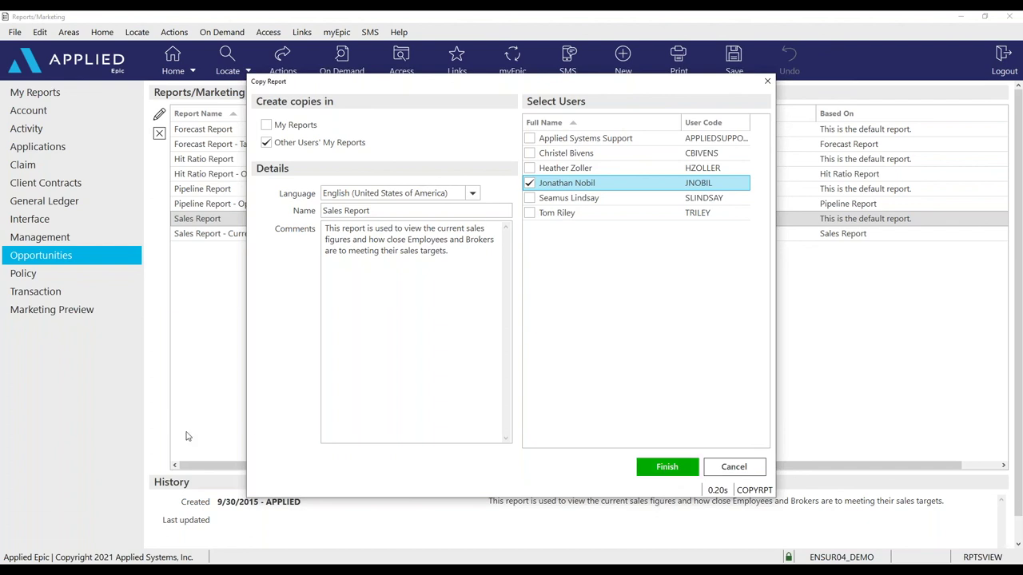
pyautogui.click(730, 467)
# Set up a copy of the Sales Report in your own My Reports and cancel it.
pyautogui.click(284, 68)
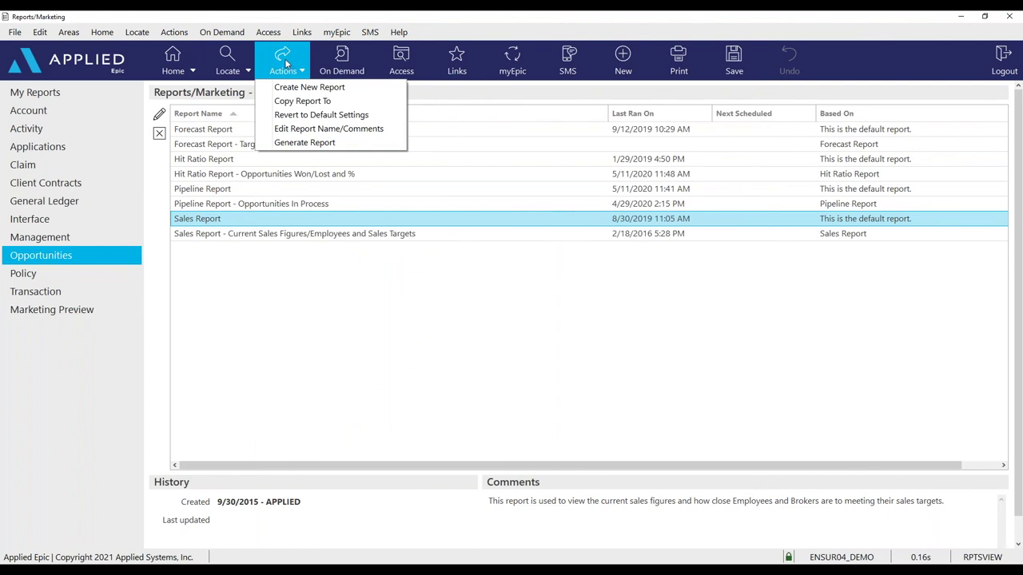
pyautogui.click(287, 102)
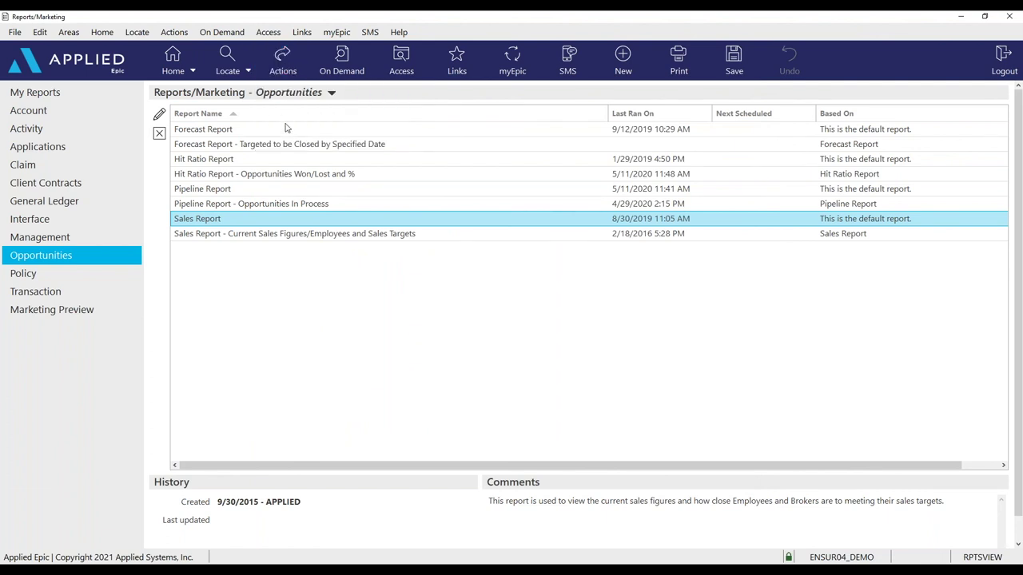
pyautogui.click(267, 125)
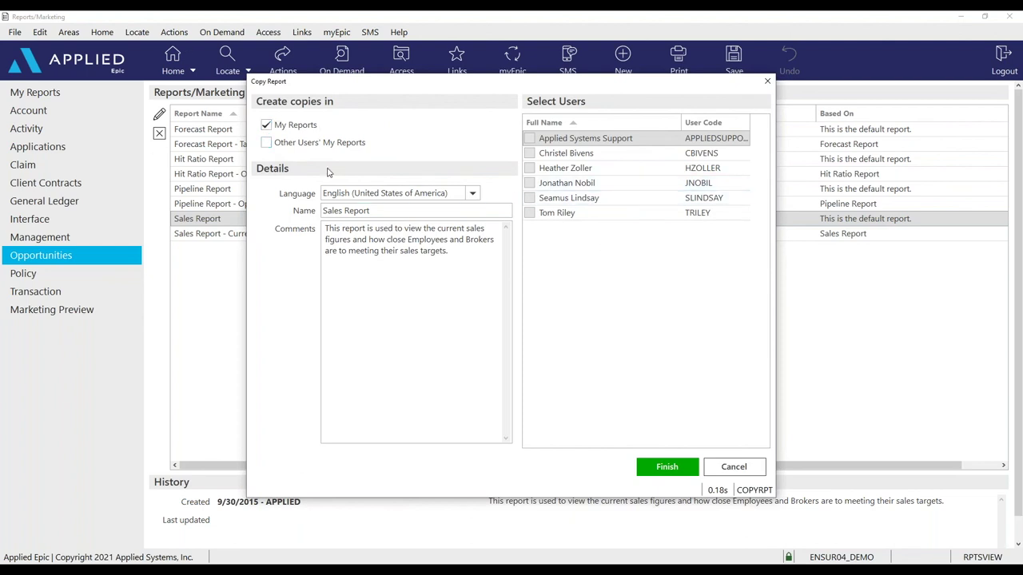
pyautogui.click(733, 468)
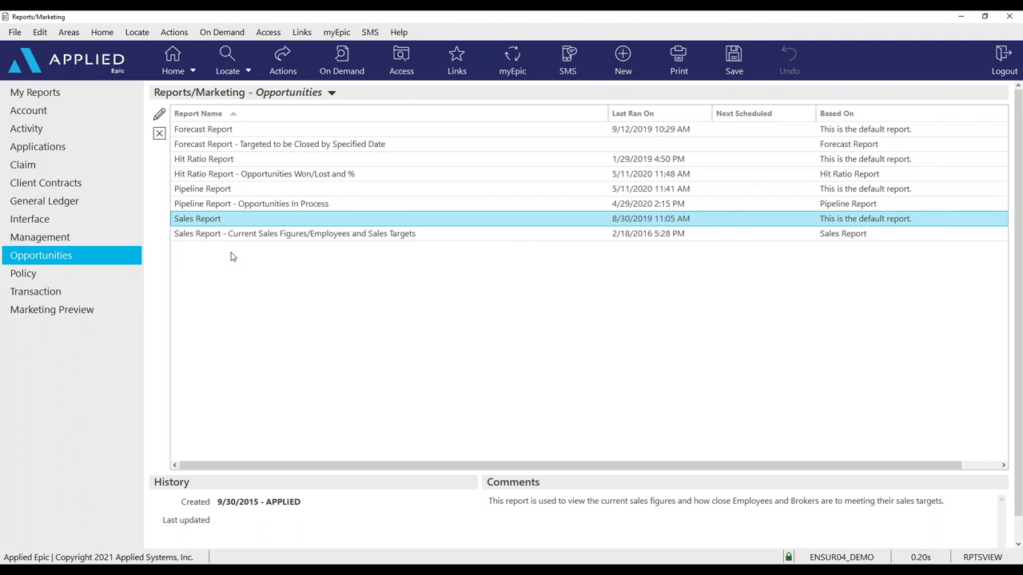
# Go to the Configure area's security settings and examine the security groups and the users.
pyautogui.click(194, 73)
pyautogui.click(203, 157)
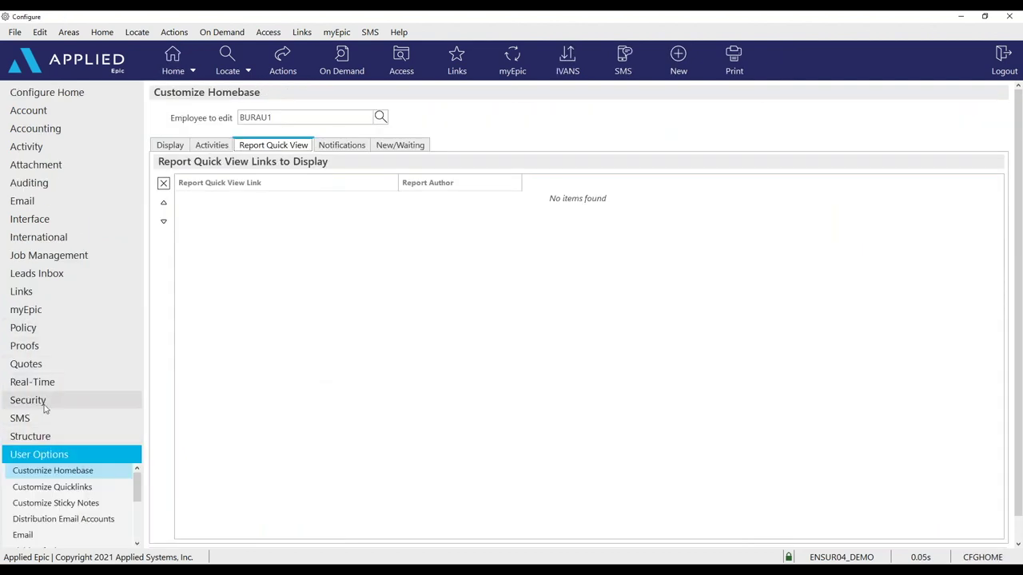
pyautogui.click(45, 408)
pyautogui.click(93, 450)
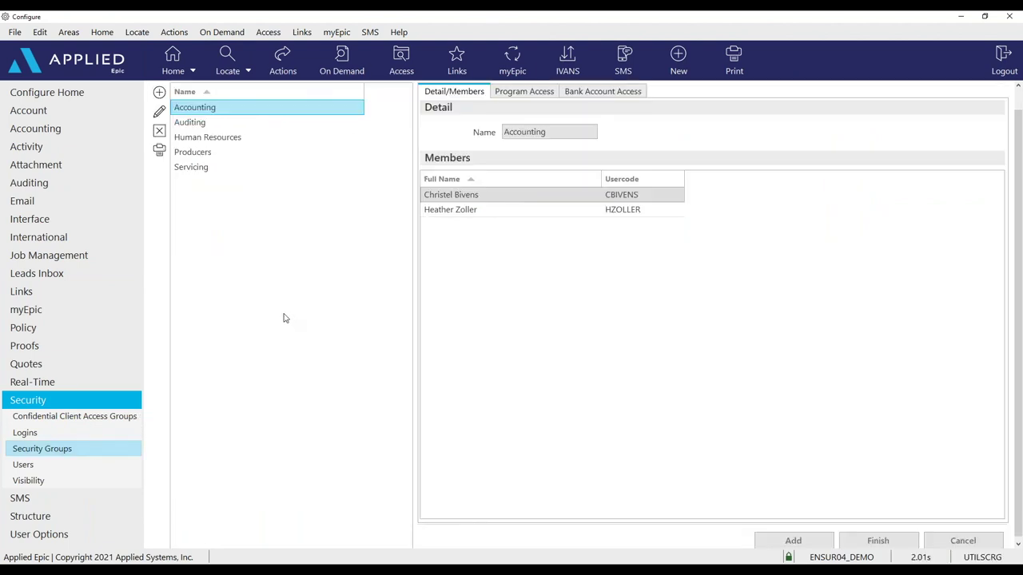
pyautogui.click(79, 471)
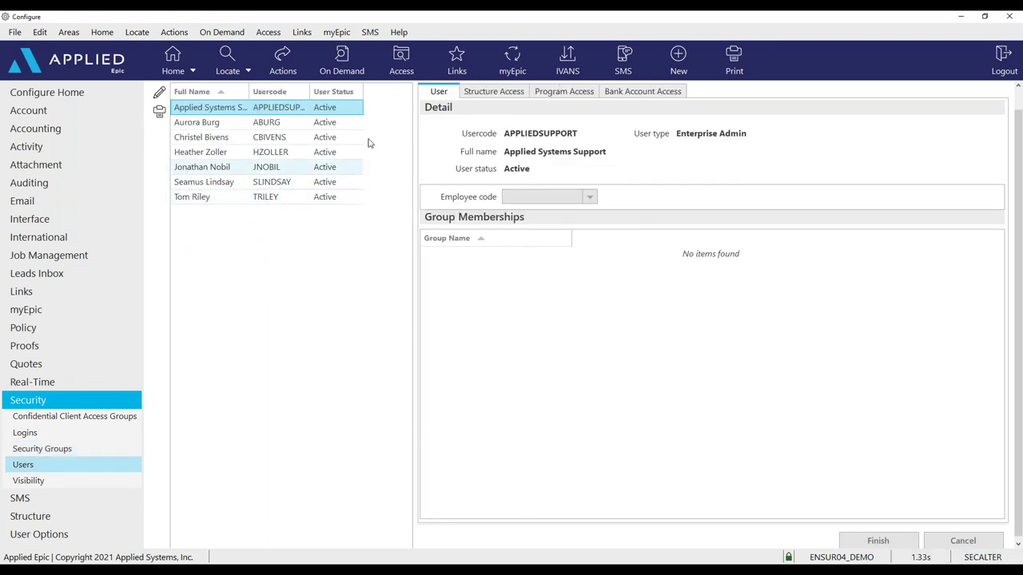
pyautogui.click(101, 452)
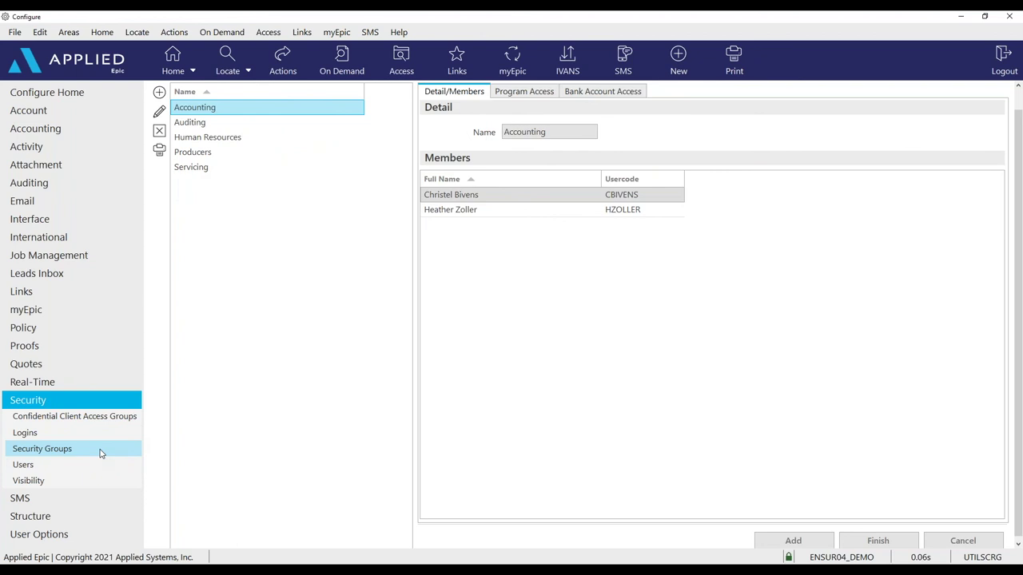
# Start a new security group named sales and set its program access area to Prospective Clients.
pyautogui.click(159, 92)
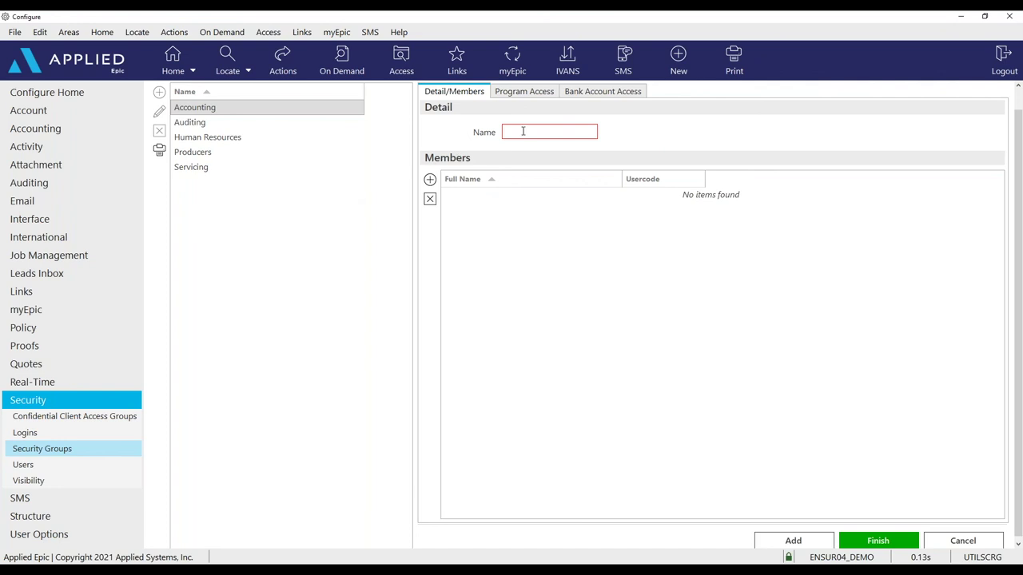
pyautogui.write('sales')
pyautogui.click(536, 92)
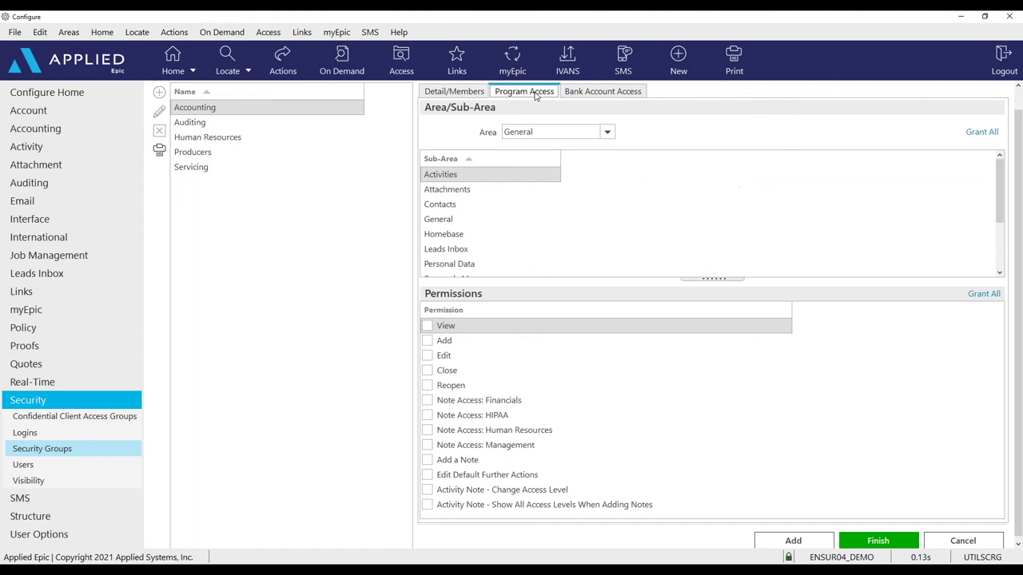
pyautogui.click(597, 131)
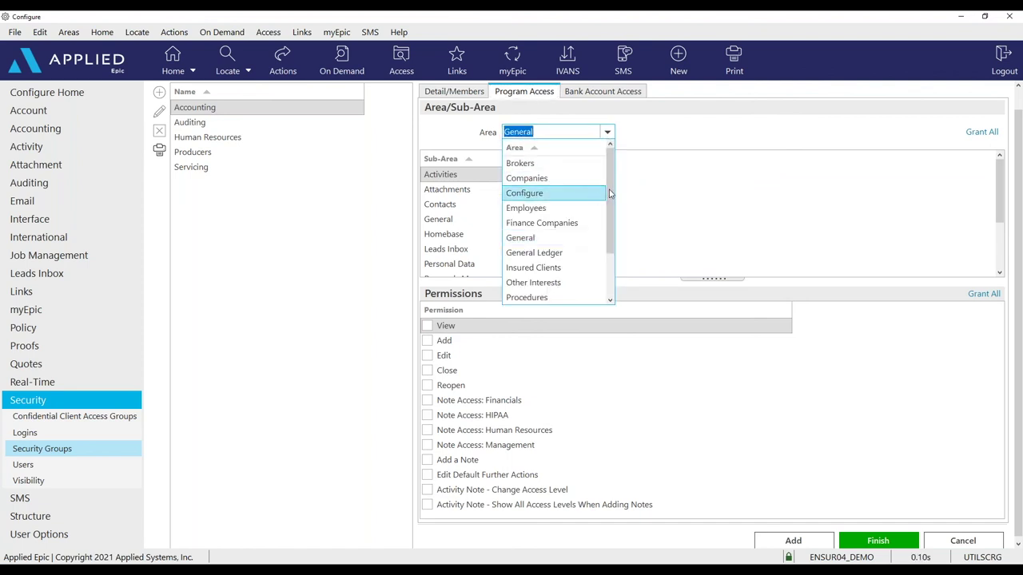
pyautogui.scroll(-2, 597, 239)
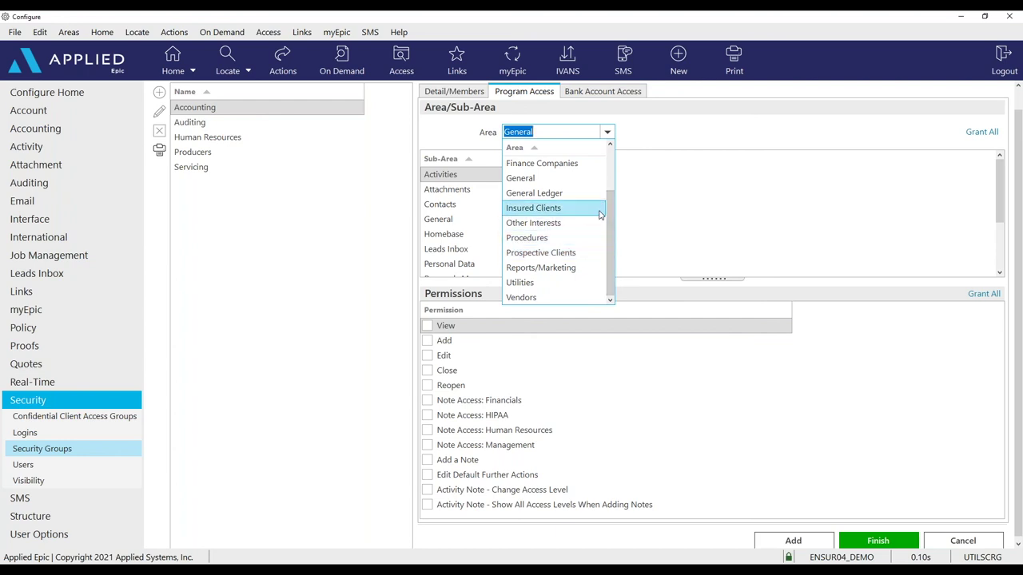
pyautogui.scroll(2, 599, 214)
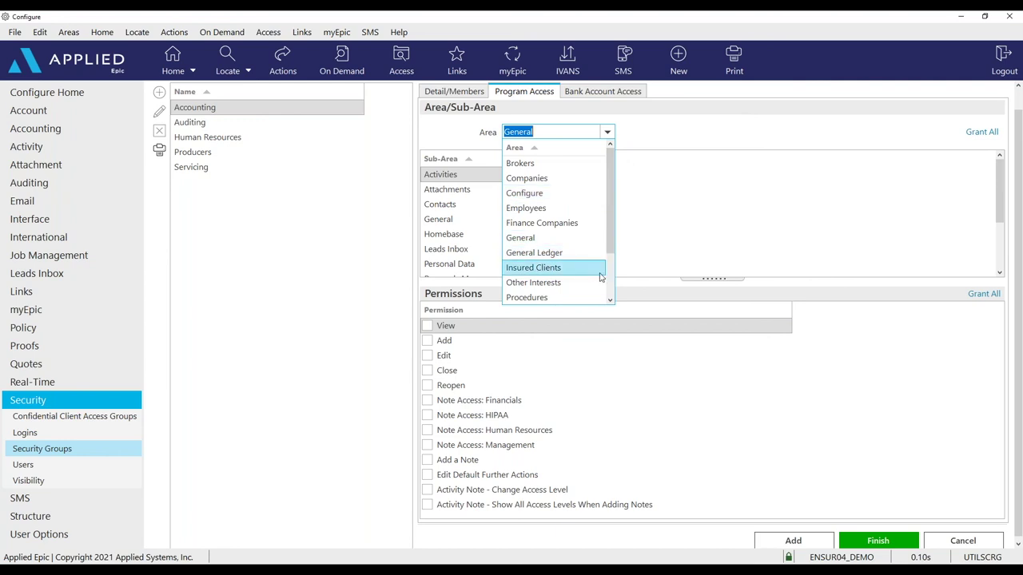
pyautogui.click(611, 302)
pyautogui.scroll(-1, 611, 302)
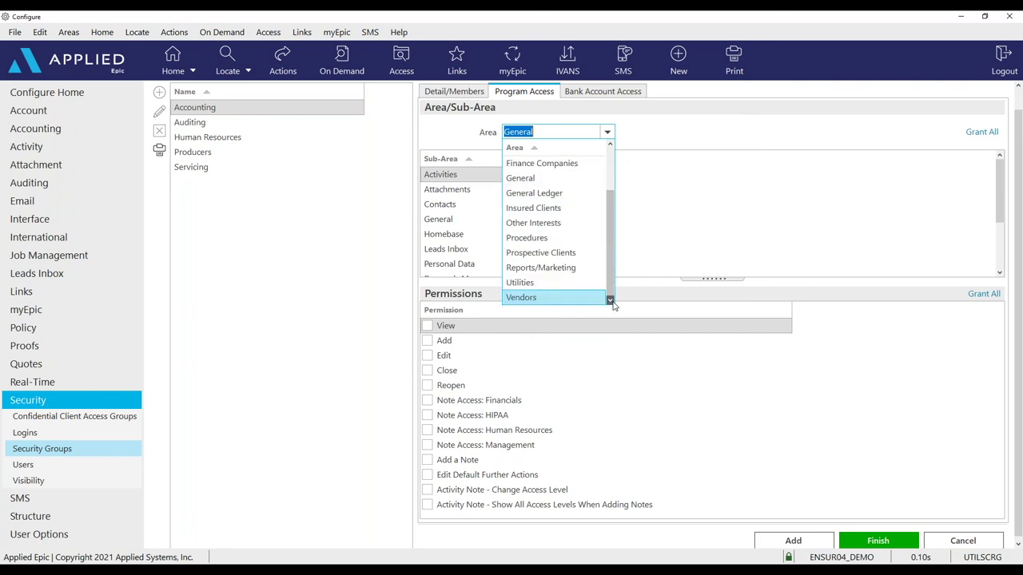
pyautogui.click(599, 254)
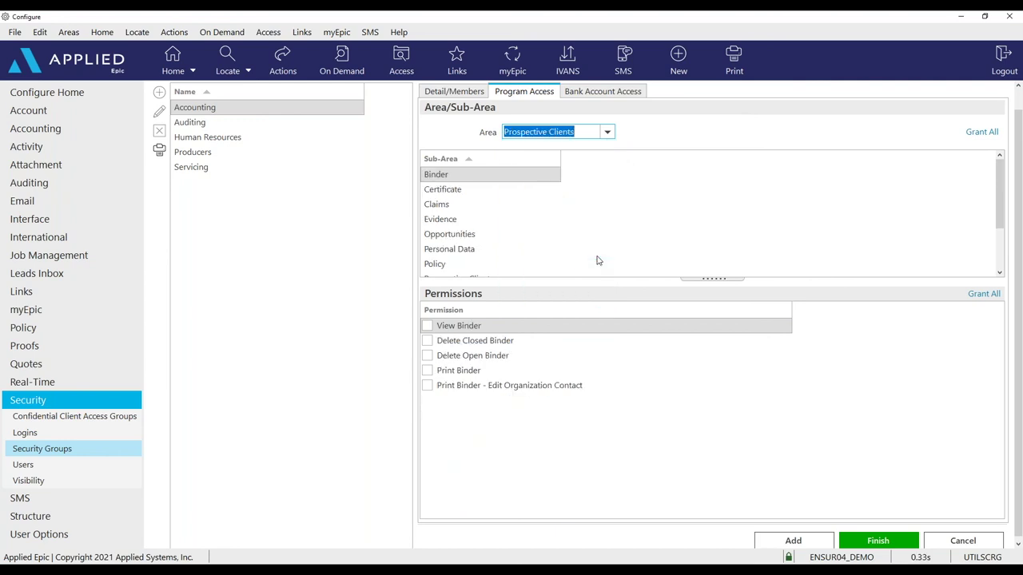
# Grant the new group all permissions for the Opportunities sub-area, then cancel the group without saving.
pyautogui.click(474, 235)
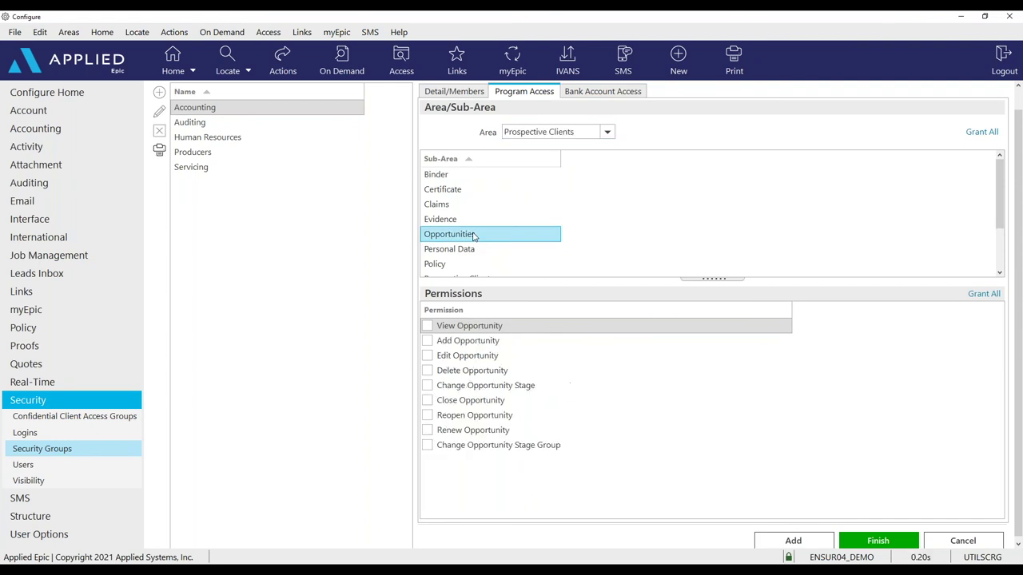
pyautogui.click(986, 295)
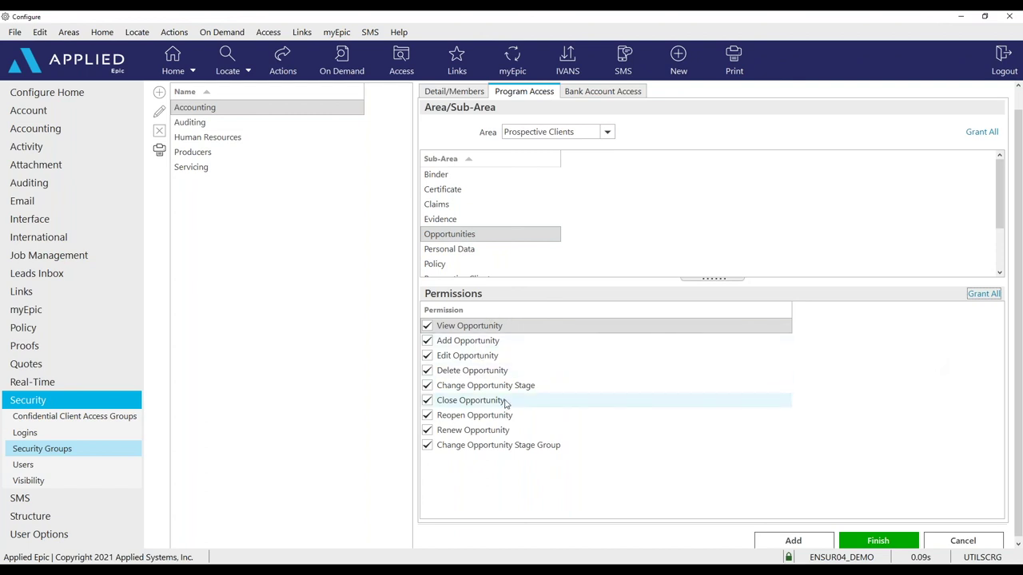
pyautogui.click(609, 133)
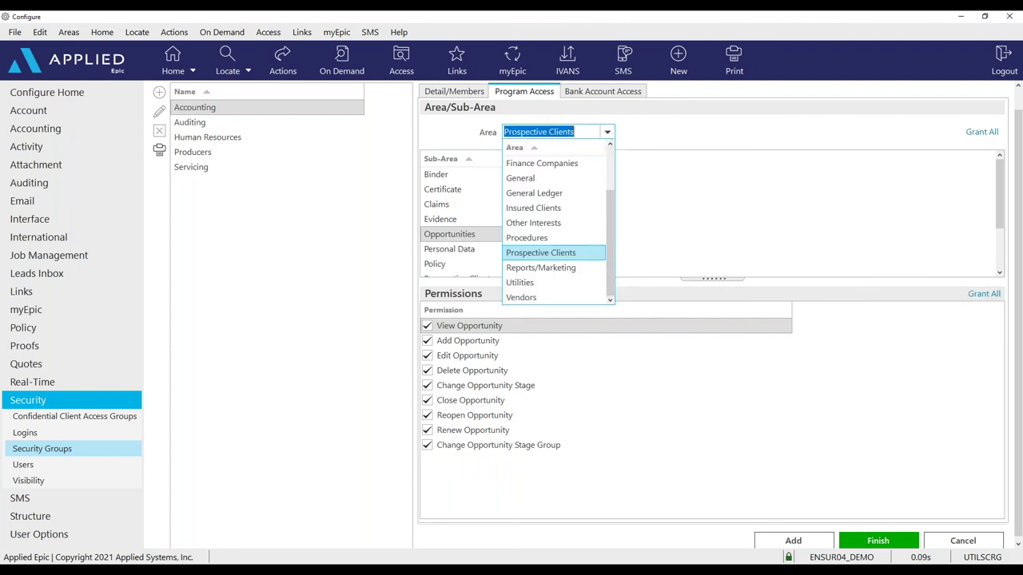
pyautogui.click(708, 224)
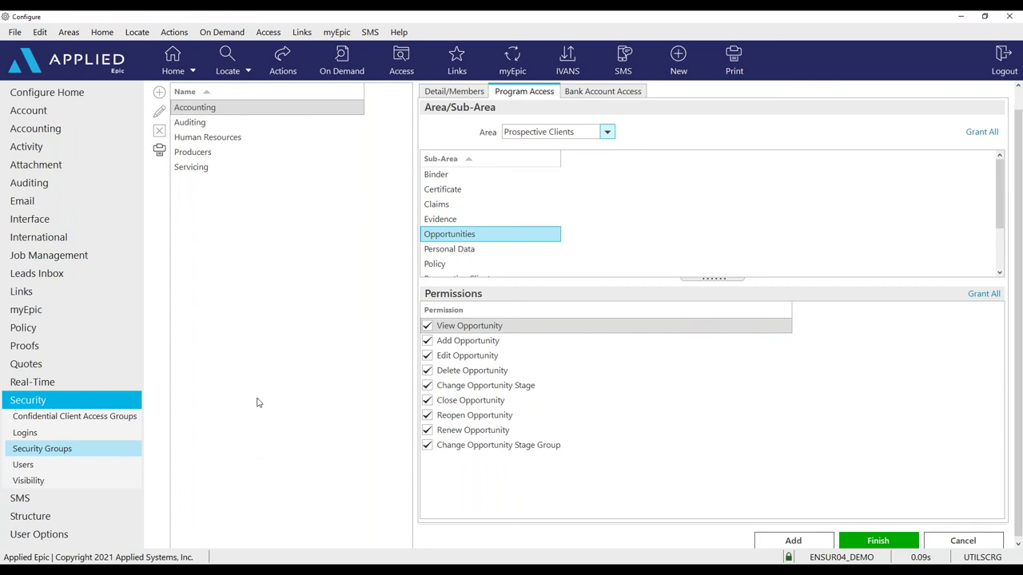
pyautogui.click(958, 547)
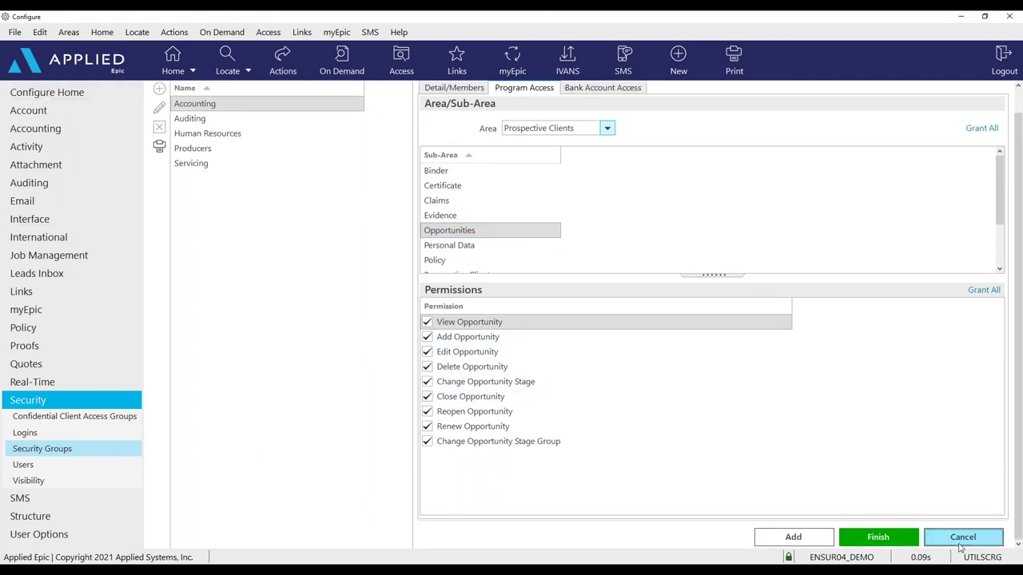
pyautogui.click(480, 320)
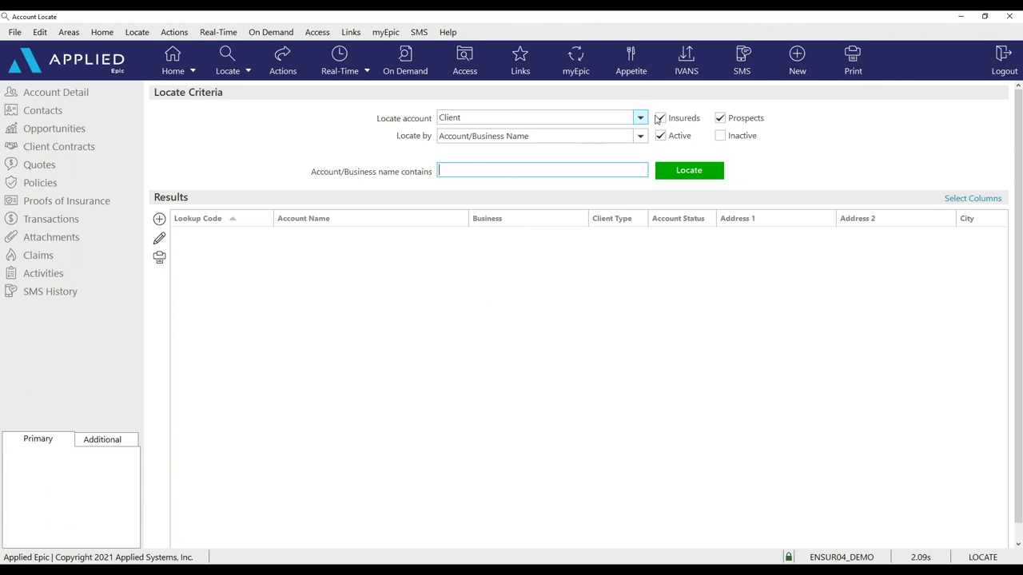
# Locate all active employee accounts by lookup code and open the sixth employee in the results.
pyautogui.click(641, 117)
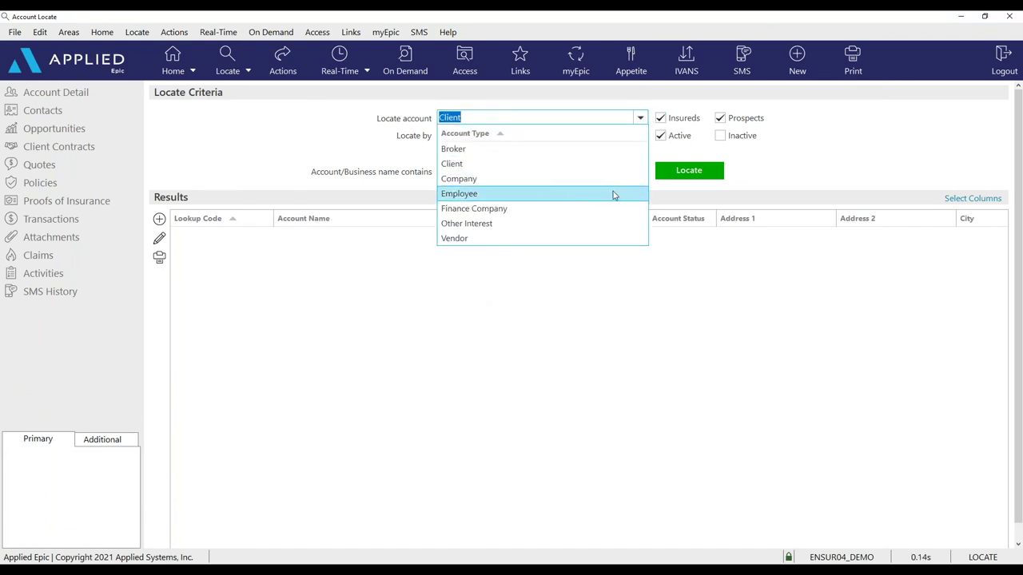
pyautogui.click(613, 193)
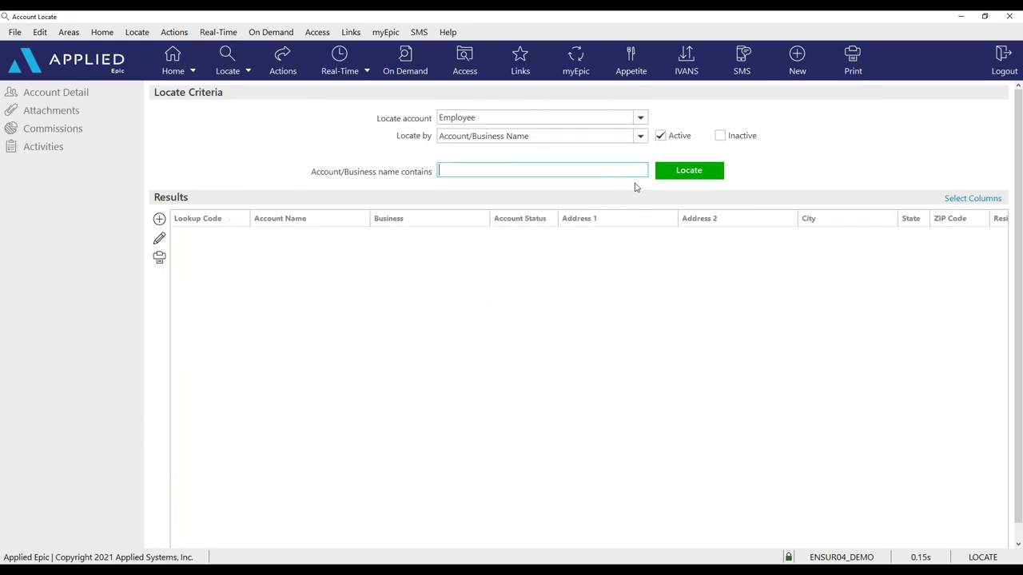
pyautogui.click(640, 137)
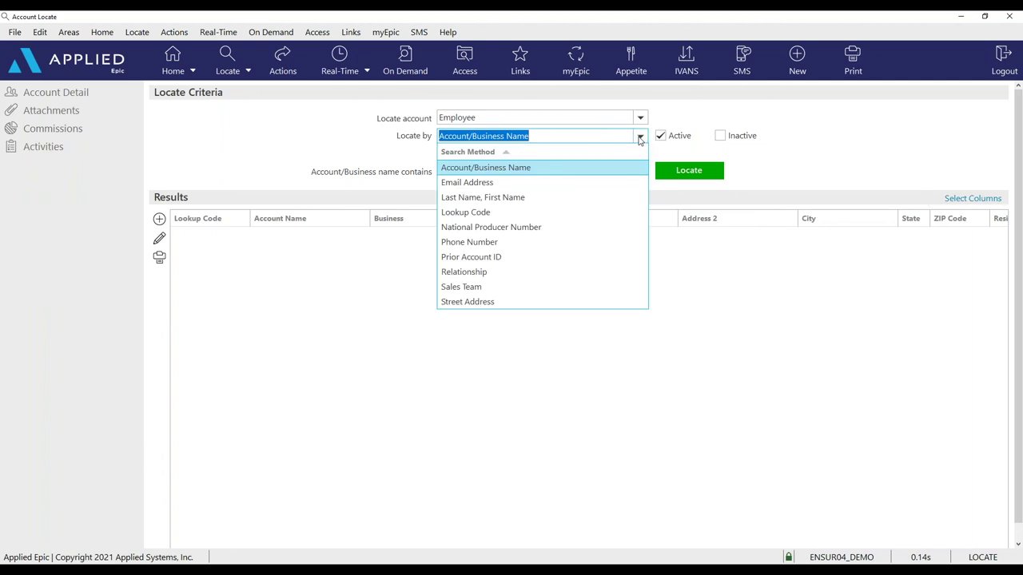
pyautogui.click(616, 212)
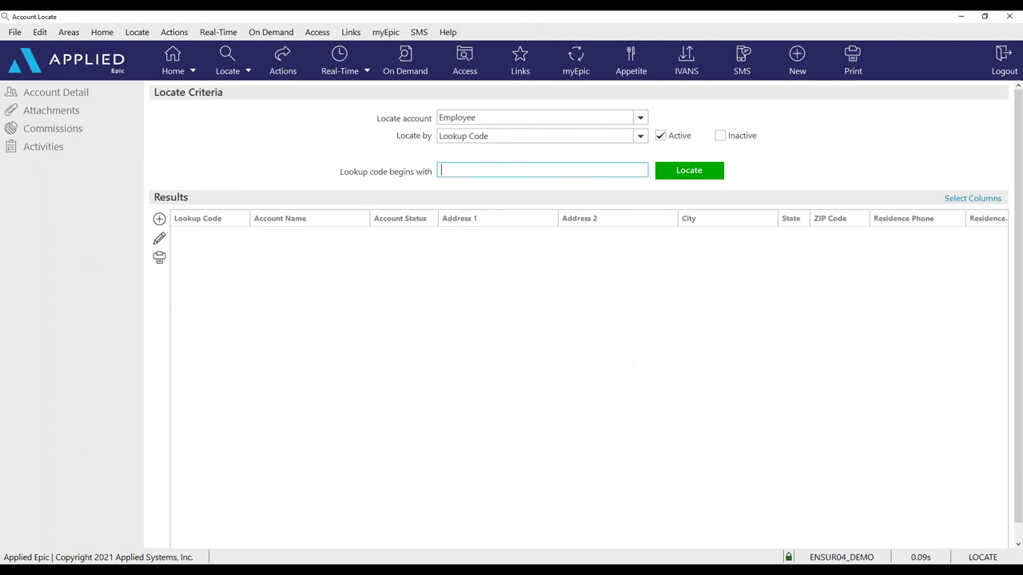
pyautogui.click(690, 177)
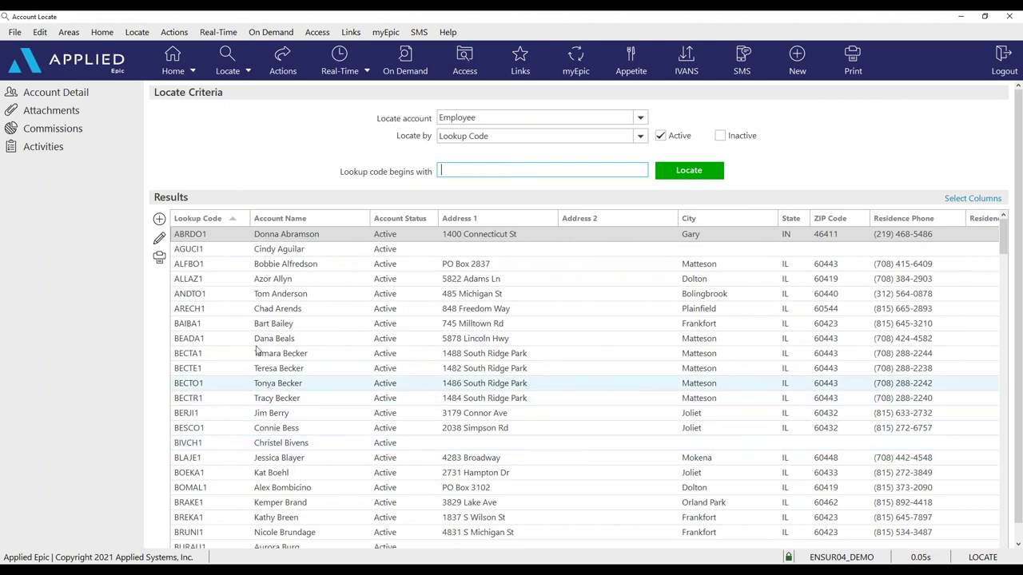
pyautogui.click(288, 312)
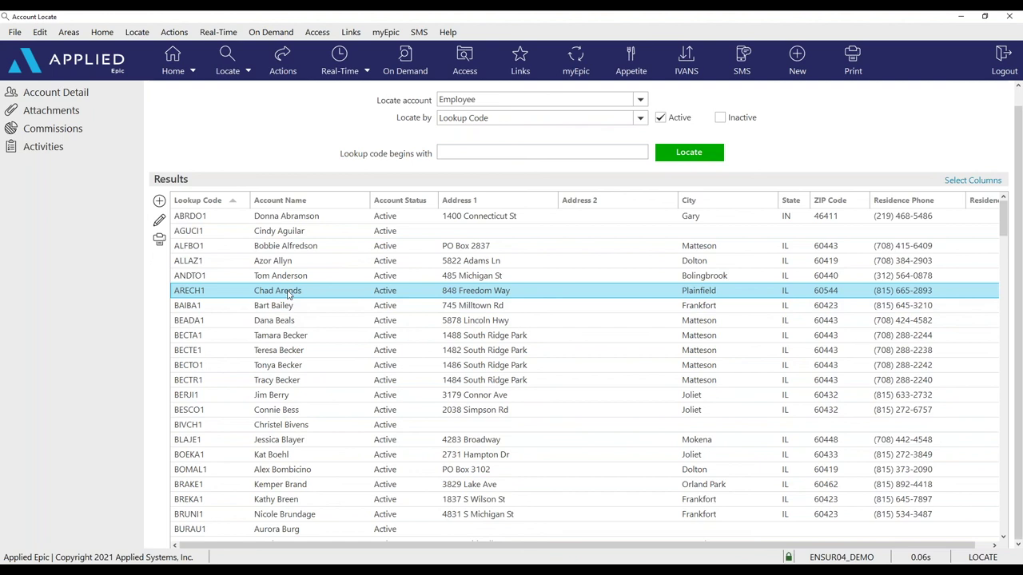
pyautogui.press('Return')
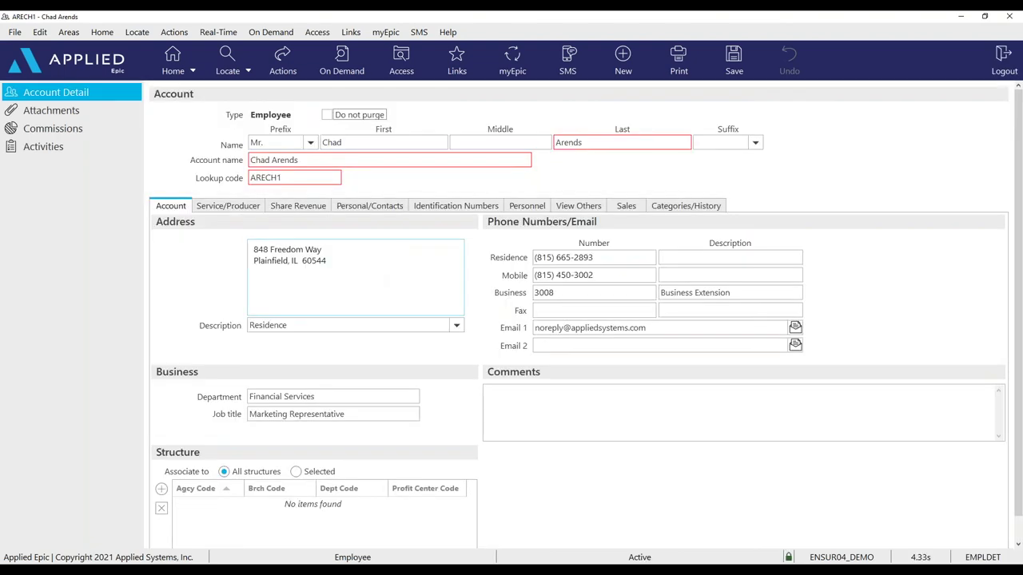
# Show the employee's sales settings and mark the employee as an Executive rather than a sales manager.
pyautogui.click(624, 205)
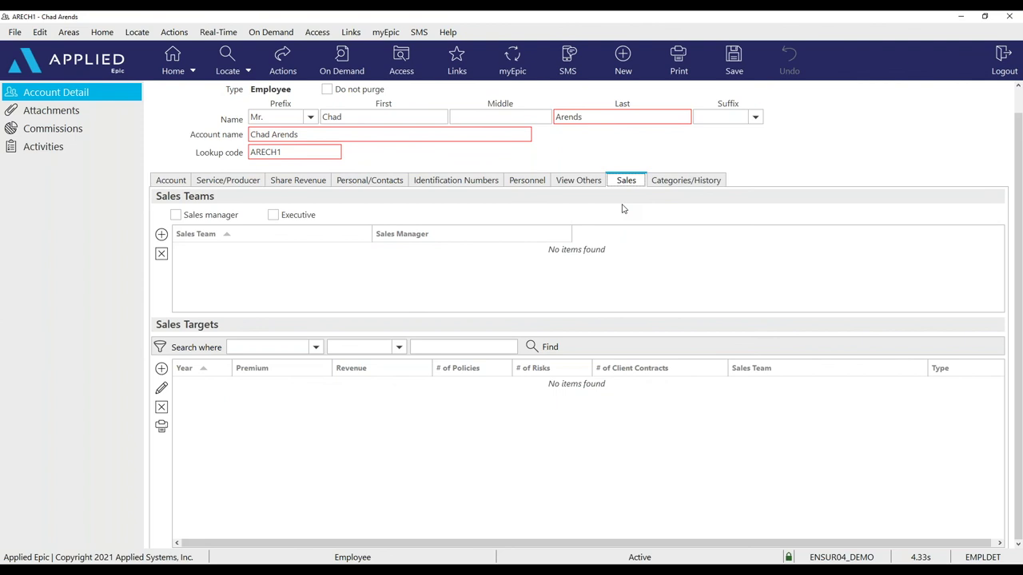
pyautogui.click(176, 215)
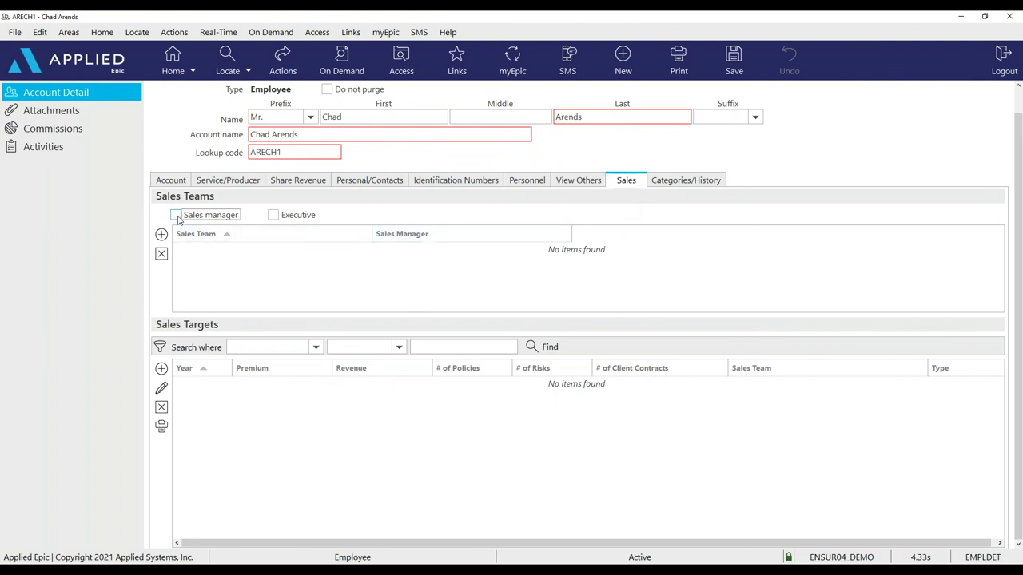
pyautogui.click(176, 215)
pyautogui.click(273, 216)
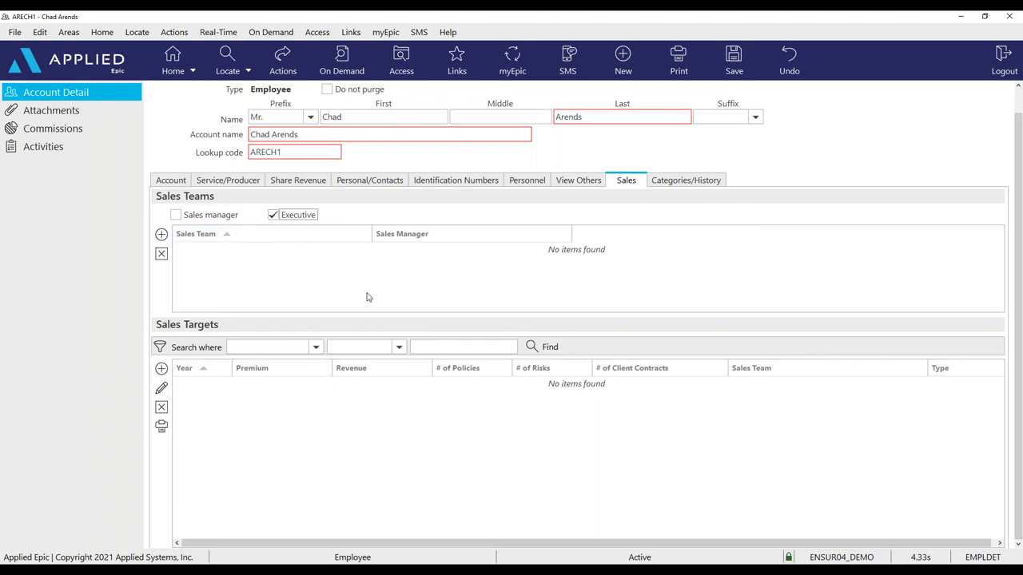
# Show how to add the Thunder Sales Team to the employee and cancel the addition.
pyautogui.click(162, 234)
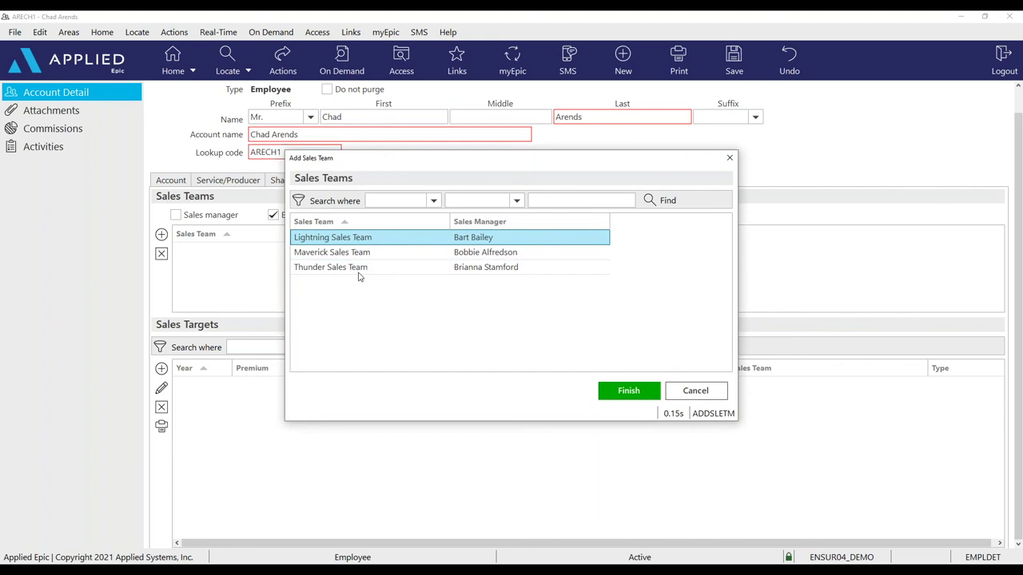
pyautogui.click(357, 272)
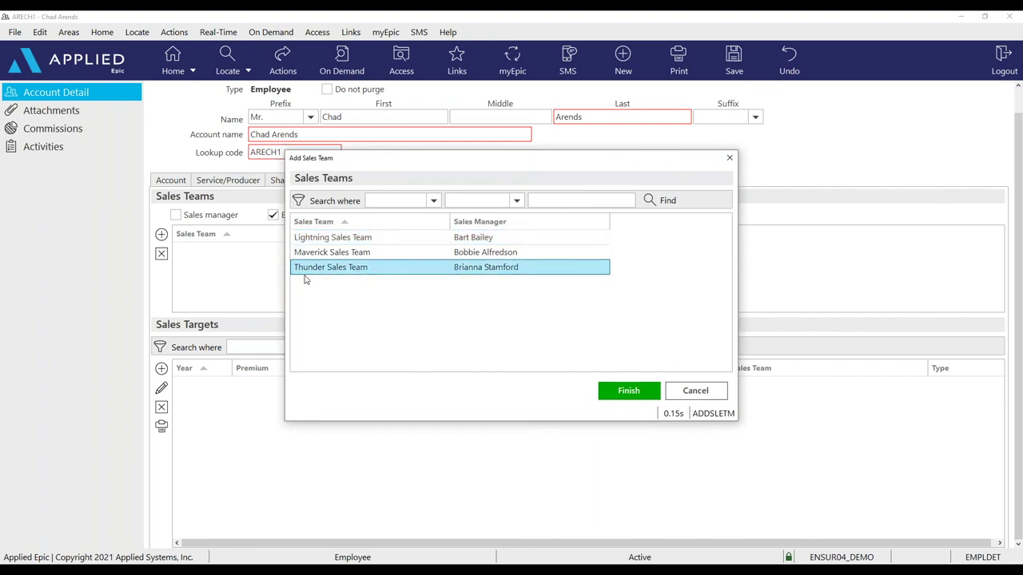
pyautogui.click(702, 399)
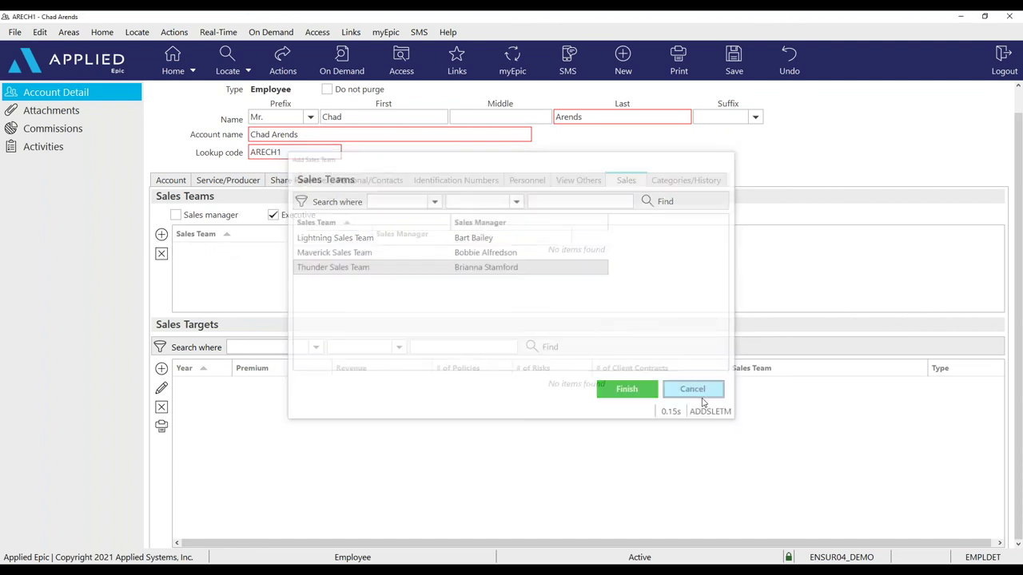
# Start a sales target for year 2021, review the new and renewal business types, and cancel the target.
pyautogui.click(161, 369)
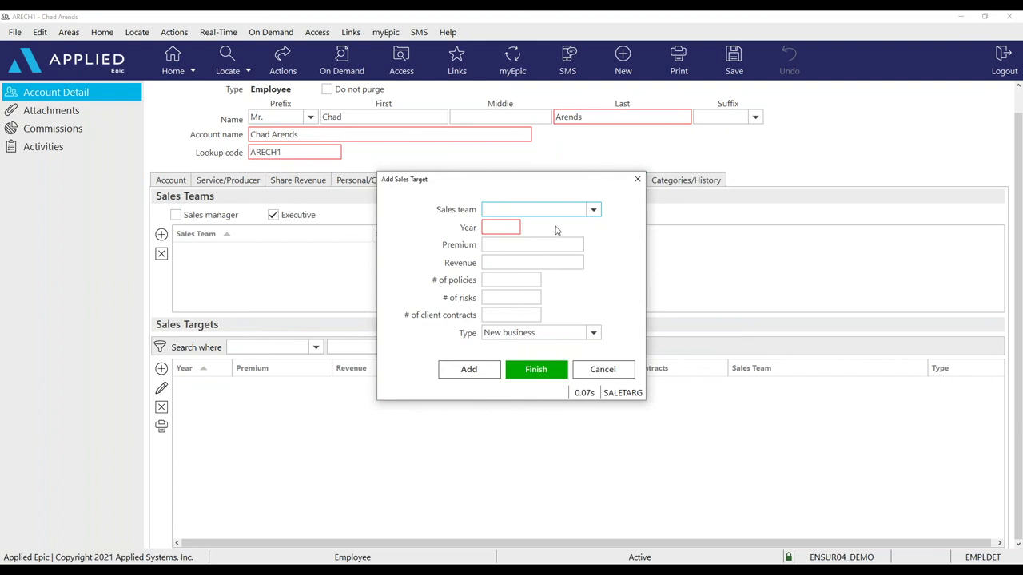
pyautogui.click(593, 211)
pyautogui.click(593, 211)
pyautogui.click(502, 227)
pyautogui.write('2021')
pyautogui.click(531, 247)
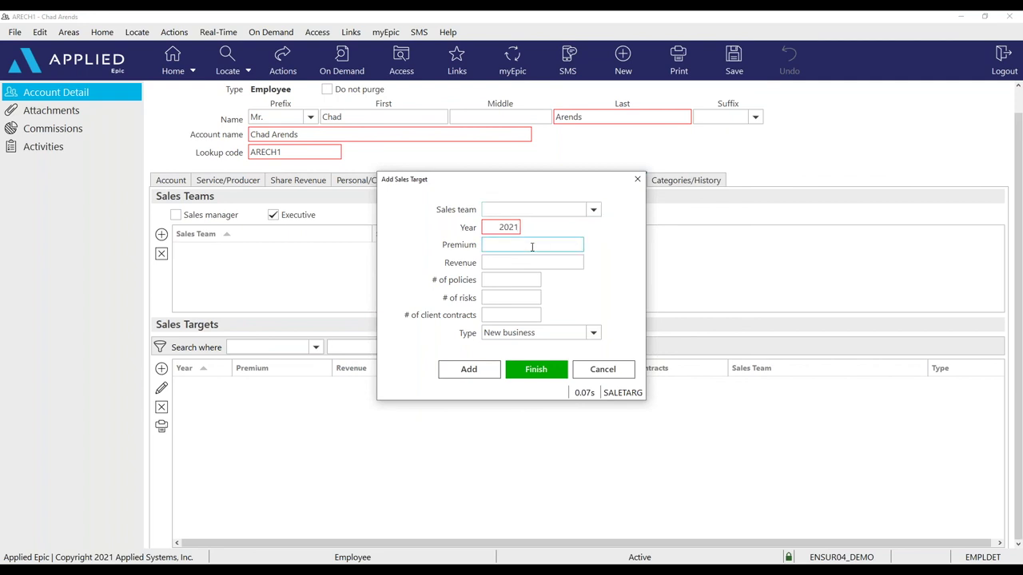
pyautogui.click(529, 263)
pyautogui.click(596, 335)
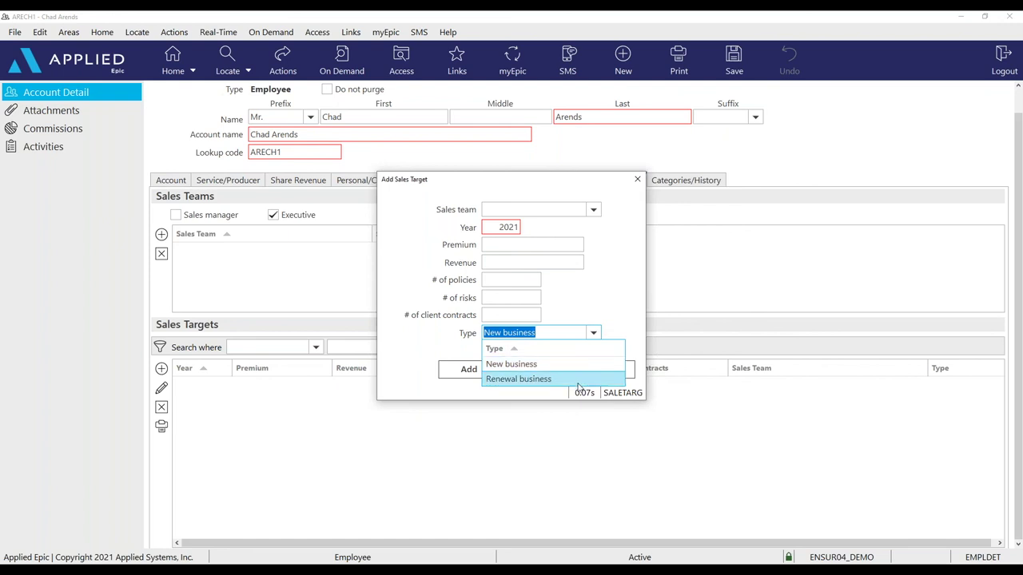
pyautogui.click(719, 281)
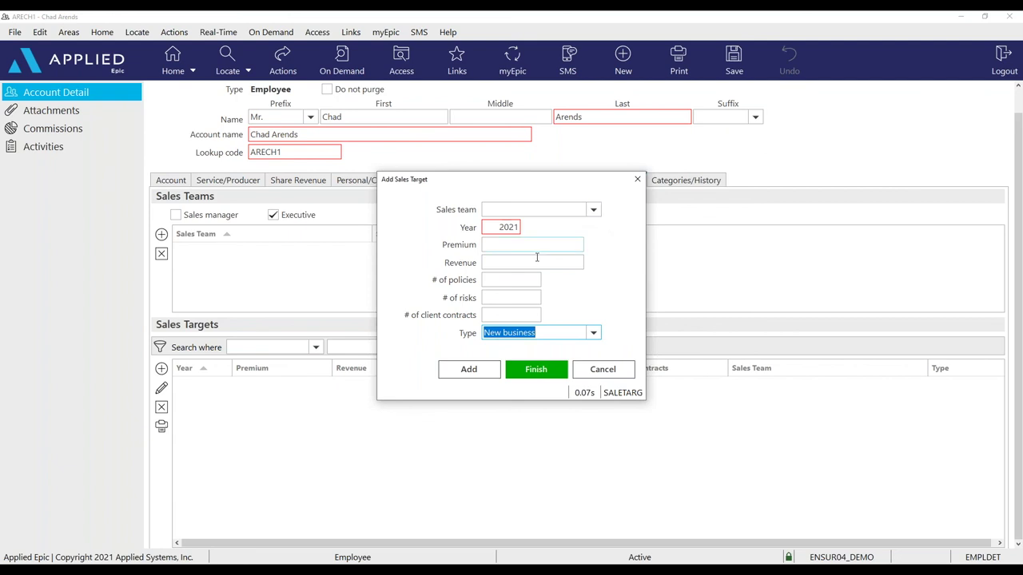
pyautogui.click(606, 374)
# Show the home dashboards, and reopen the recently viewed employee's account to show the View Others settings for work items and opportunities.
pyautogui.click(172, 60)
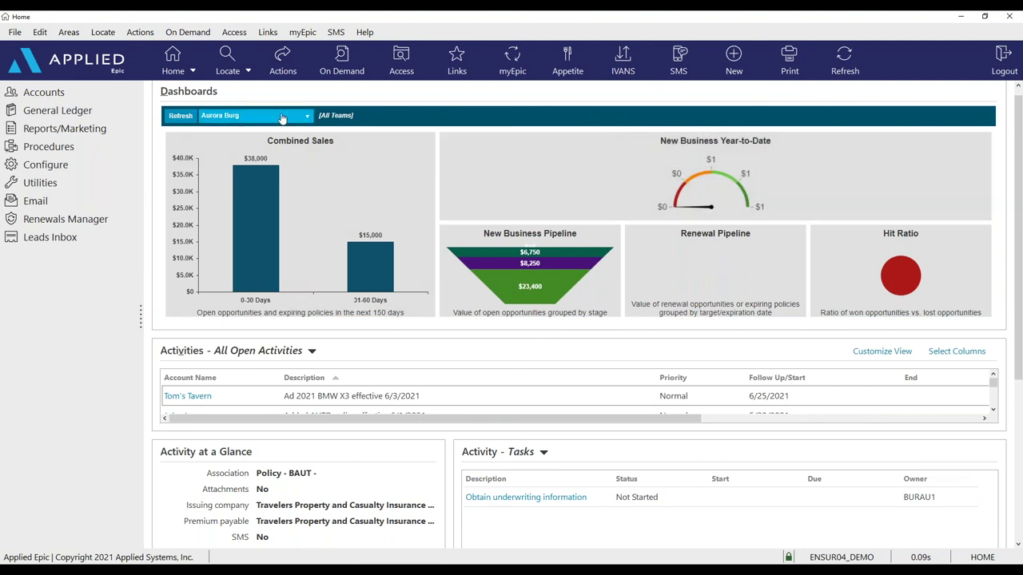
pyautogui.click(248, 72)
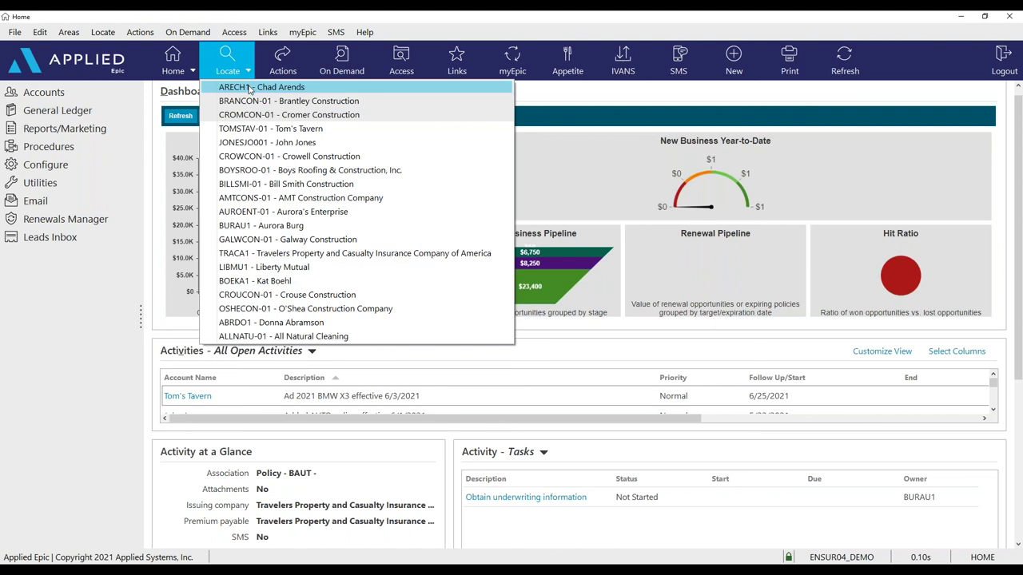
pyautogui.click(252, 90)
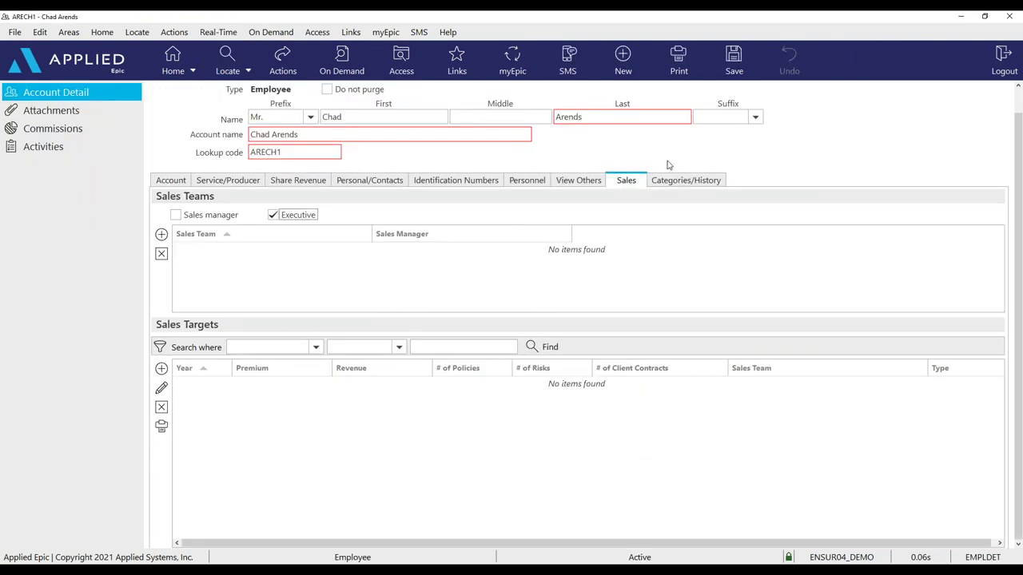
pyautogui.click(600, 183)
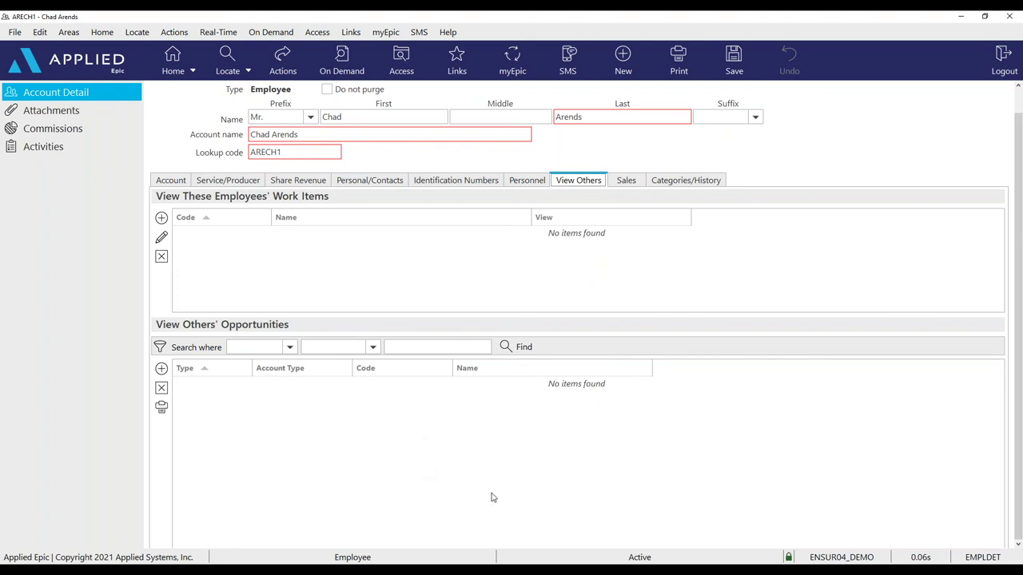
# Open the attachments of the PROP, GL, WC, BAUT opportunity on the Cromer Construction account.
pyautogui.moveTo(456, 569)
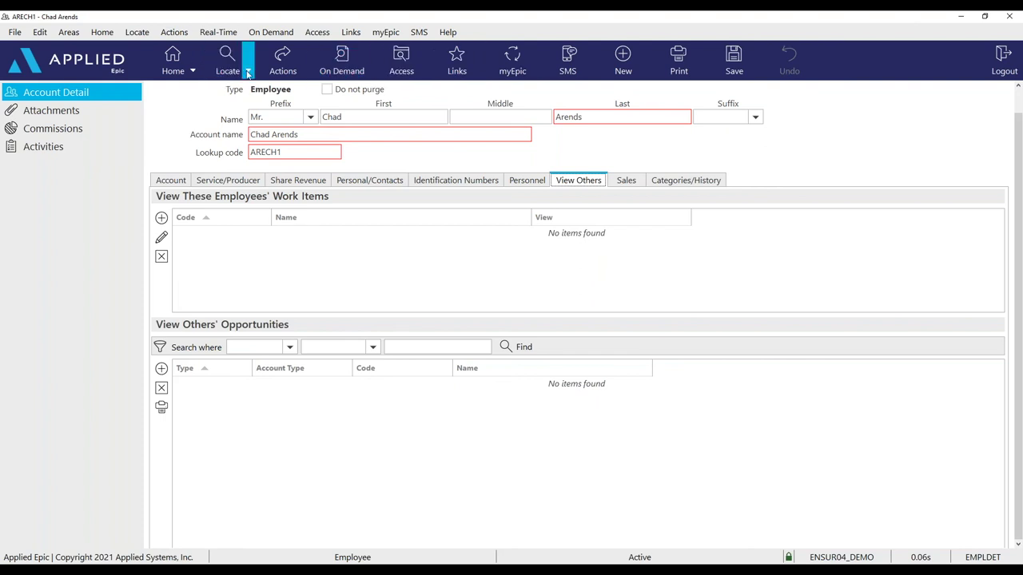
pyautogui.click(249, 71)
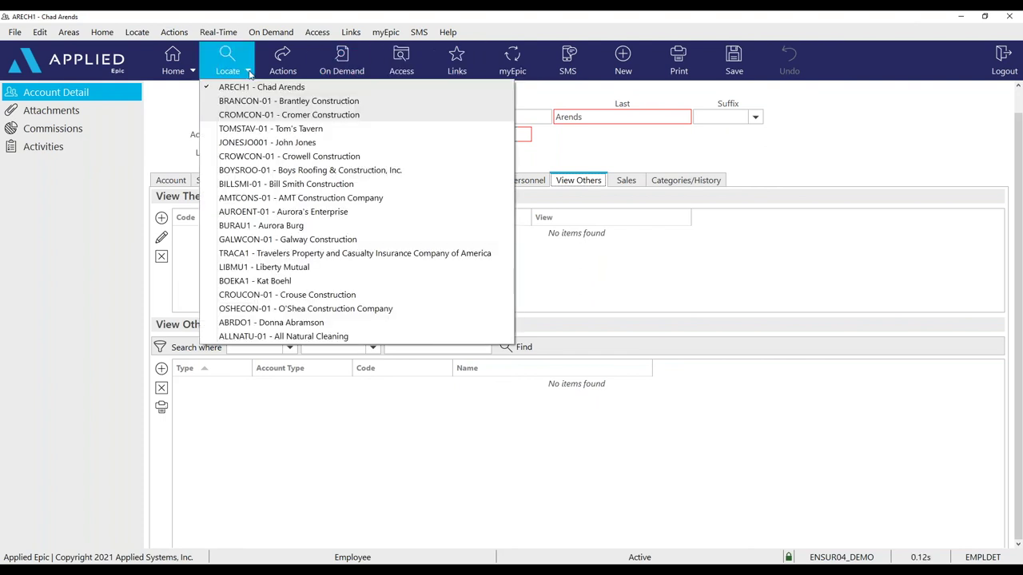
pyautogui.click(256, 115)
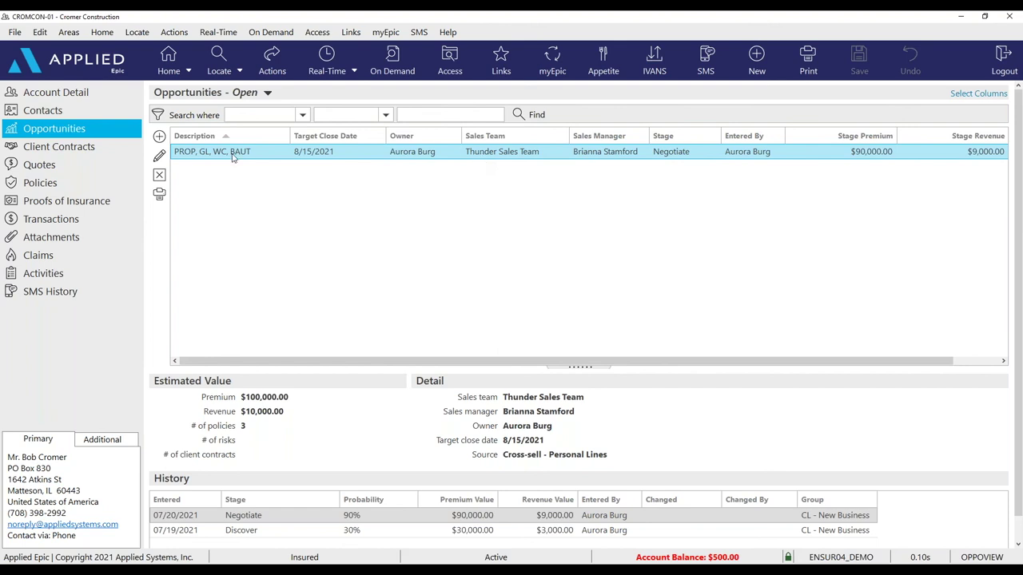
pyautogui.click(159, 155)
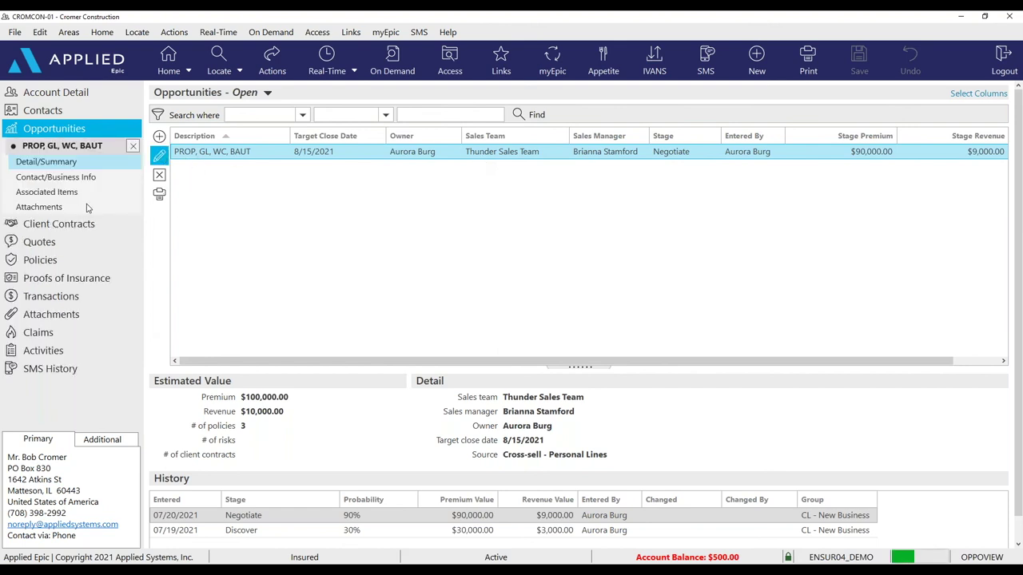
pyautogui.click(89, 208)
# Show the email, existing client document and existing file options for adding an opportunity attachment, and cancel the addition.
pyautogui.click(162, 113)
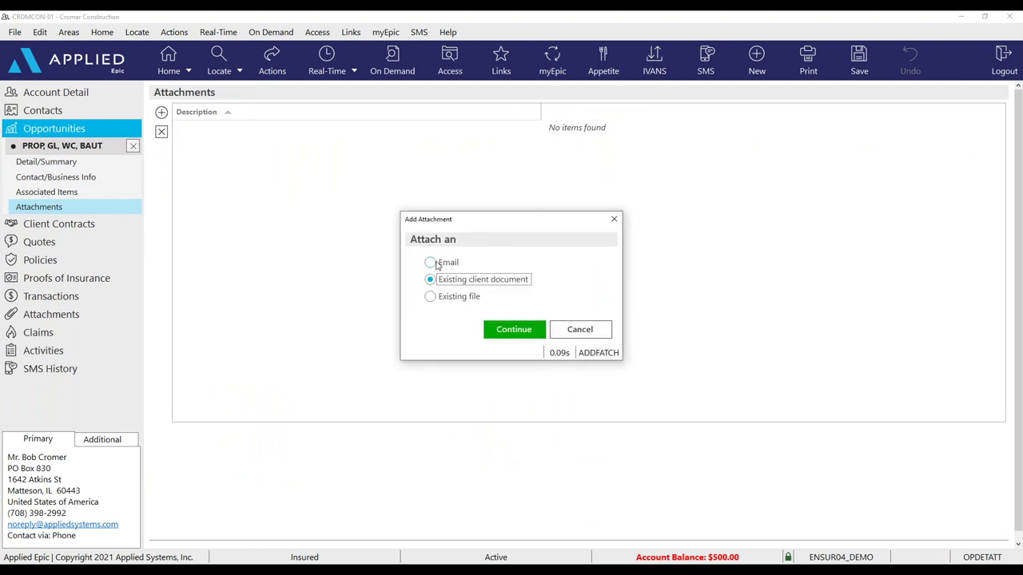
pyautogui.click(431, 264)
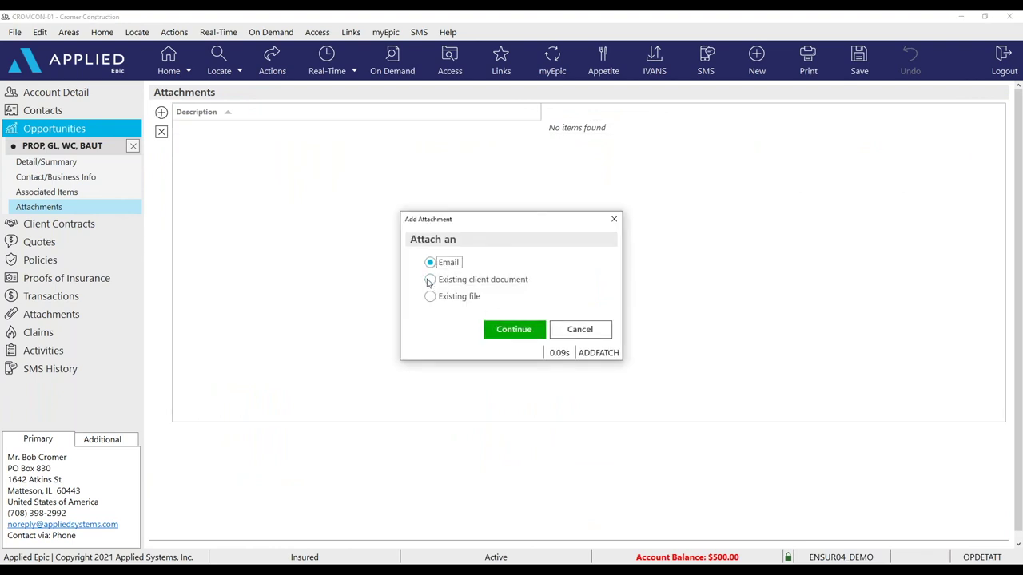
pyautogui.click(431, 280)
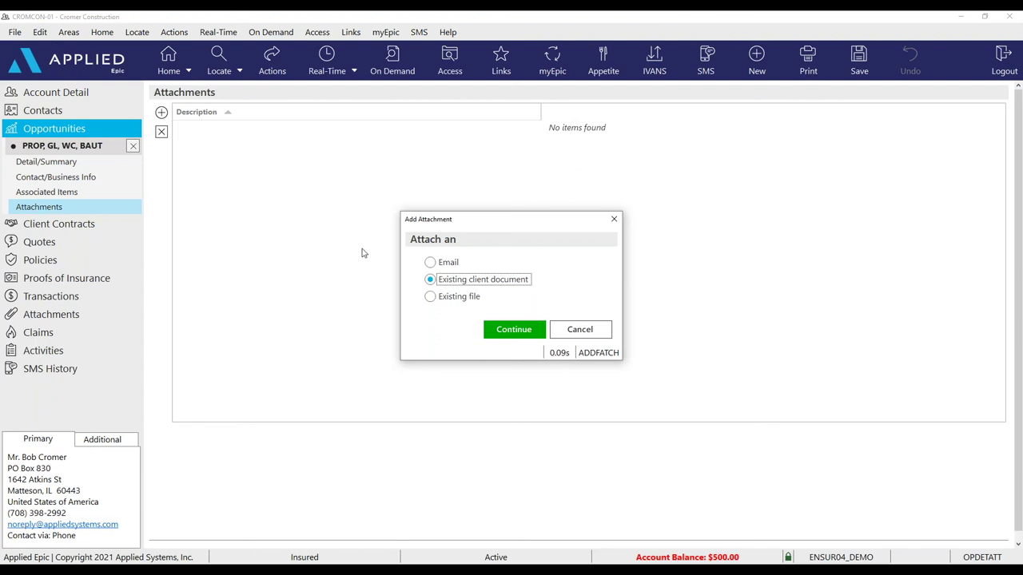
pyautogui.click(430, 298)
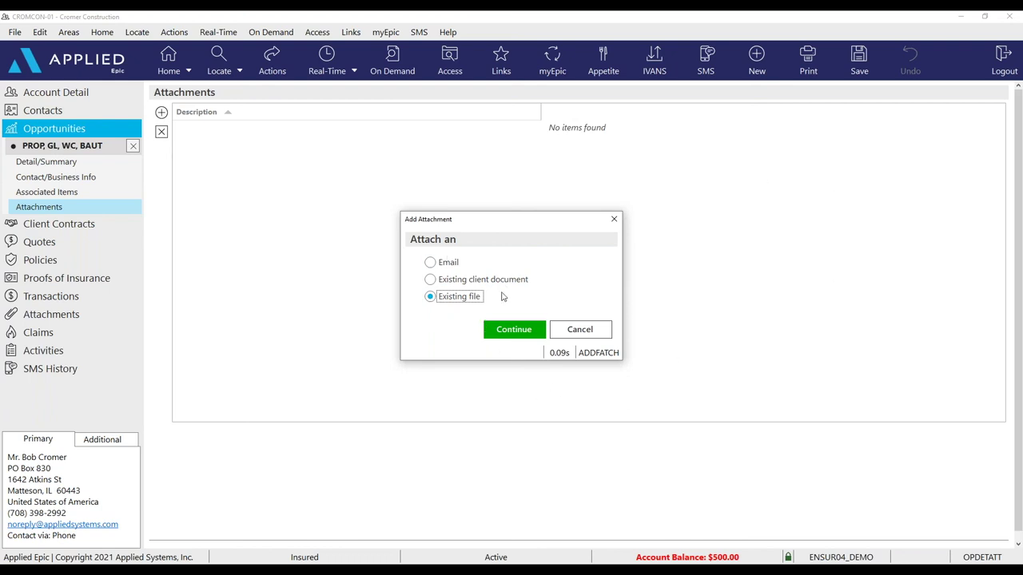
pyautogui.click(601, 333)
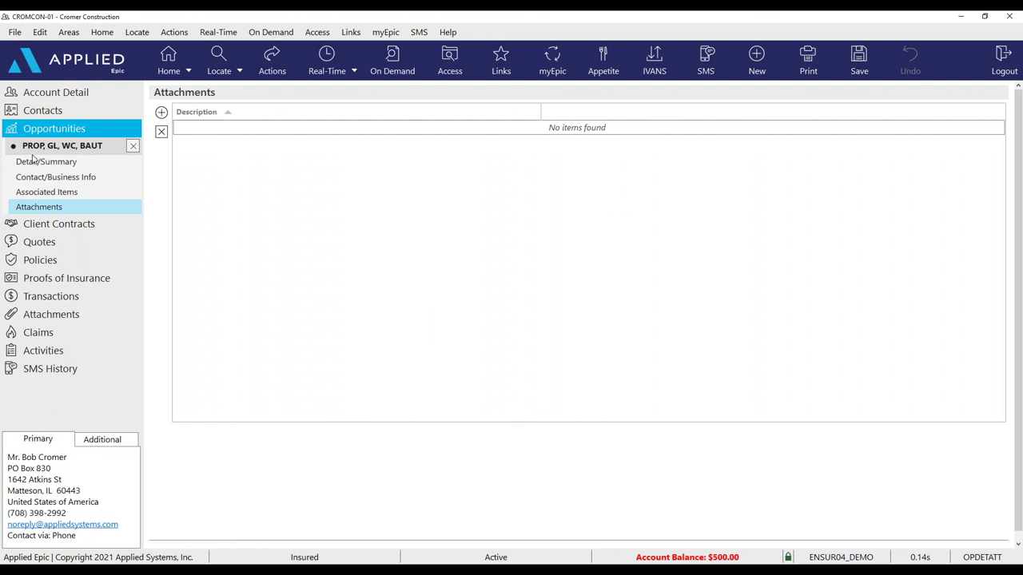
# Close the opportunity's details and show the open activities associated with the PROP, GL, WC, BAUT opportunity.
pyautogui.click(133, 146)
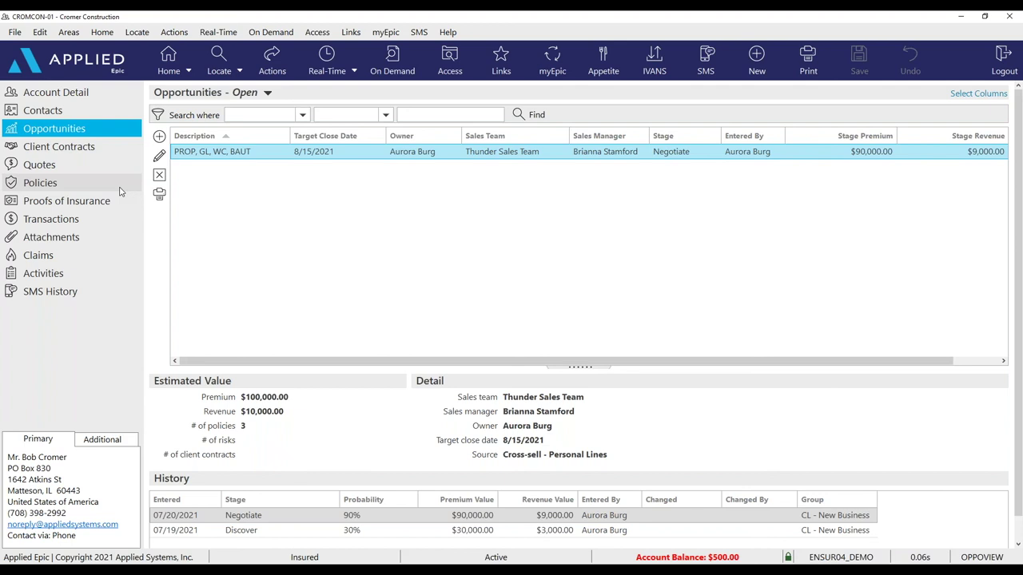
pyautogui.click(450, 69)
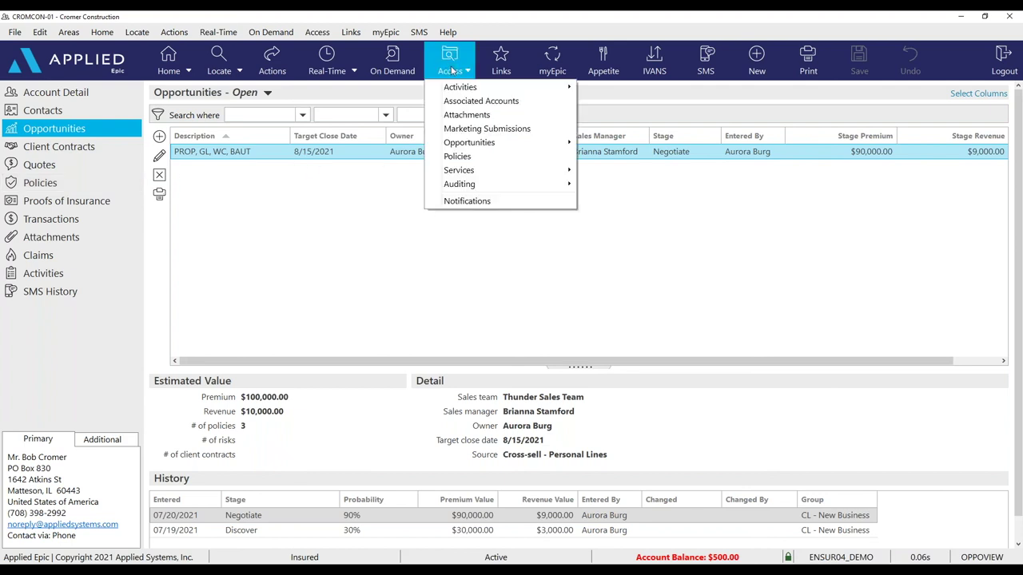
pyautogui.moveTo(472, 86)
pyautogui.click(599, 91)
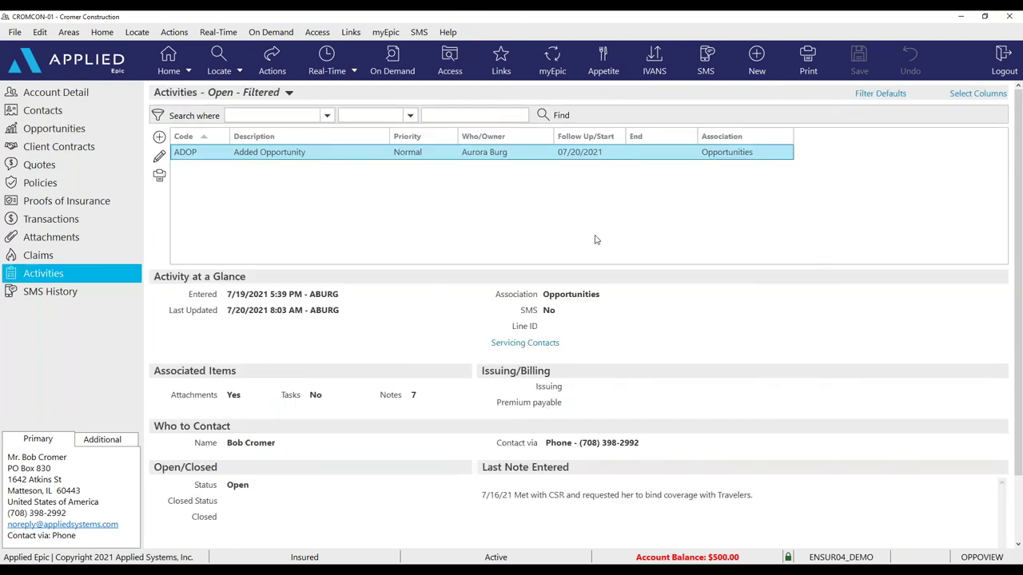